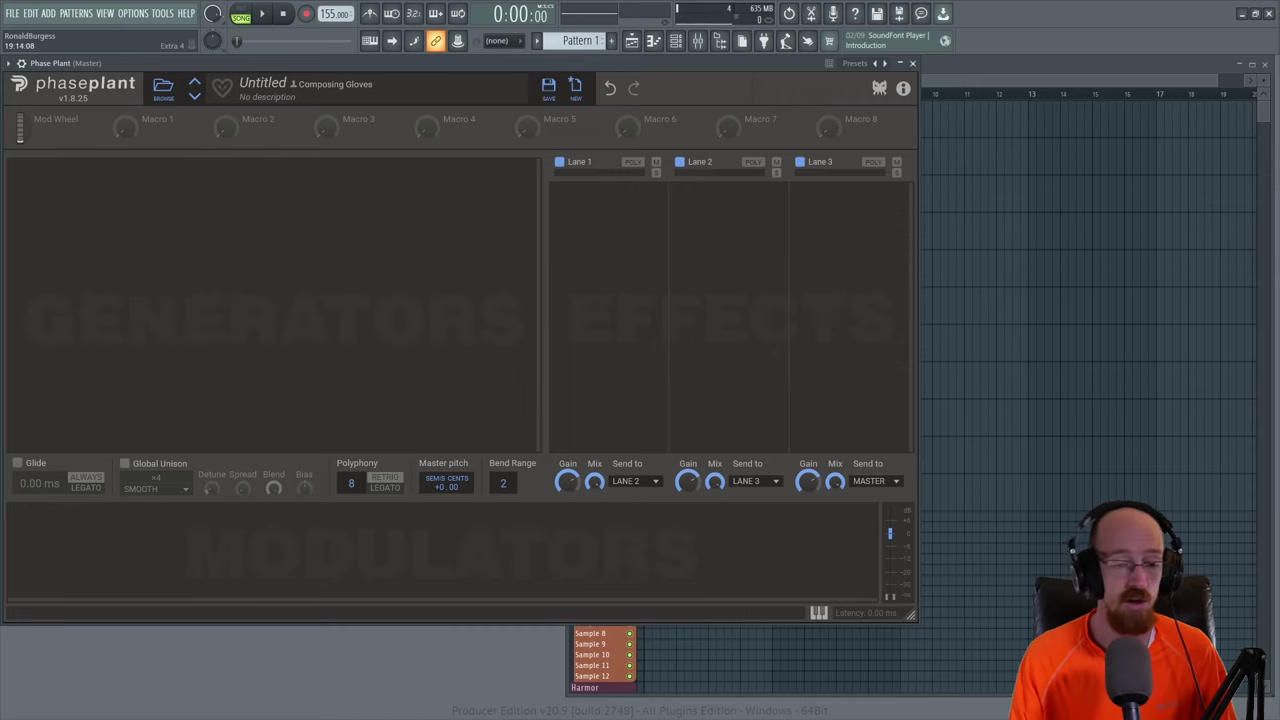
- Add two Analog sawtooth oscillators, place the second above the output envelope, and audition them
left_click(212, 197)
left_click(290, 236)
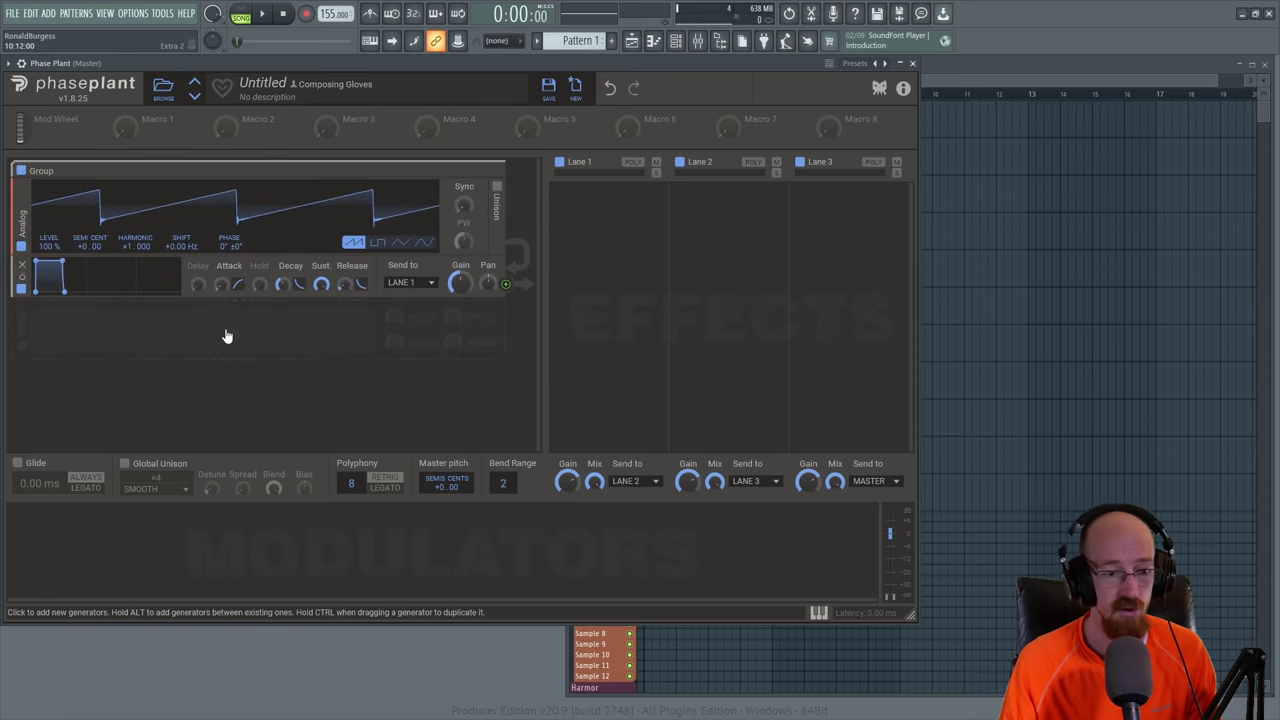
left_click(227, 336)
left_click(264, 382)
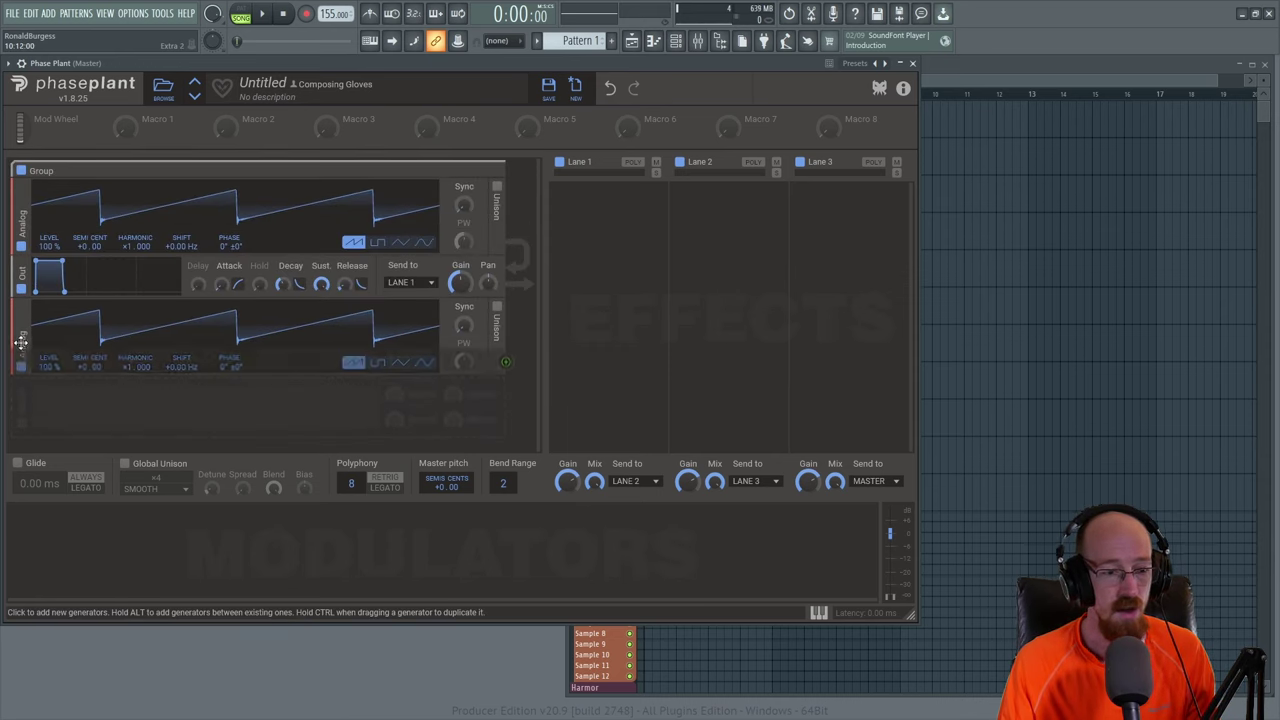
left_click_drag(20, 342, 22, 278)
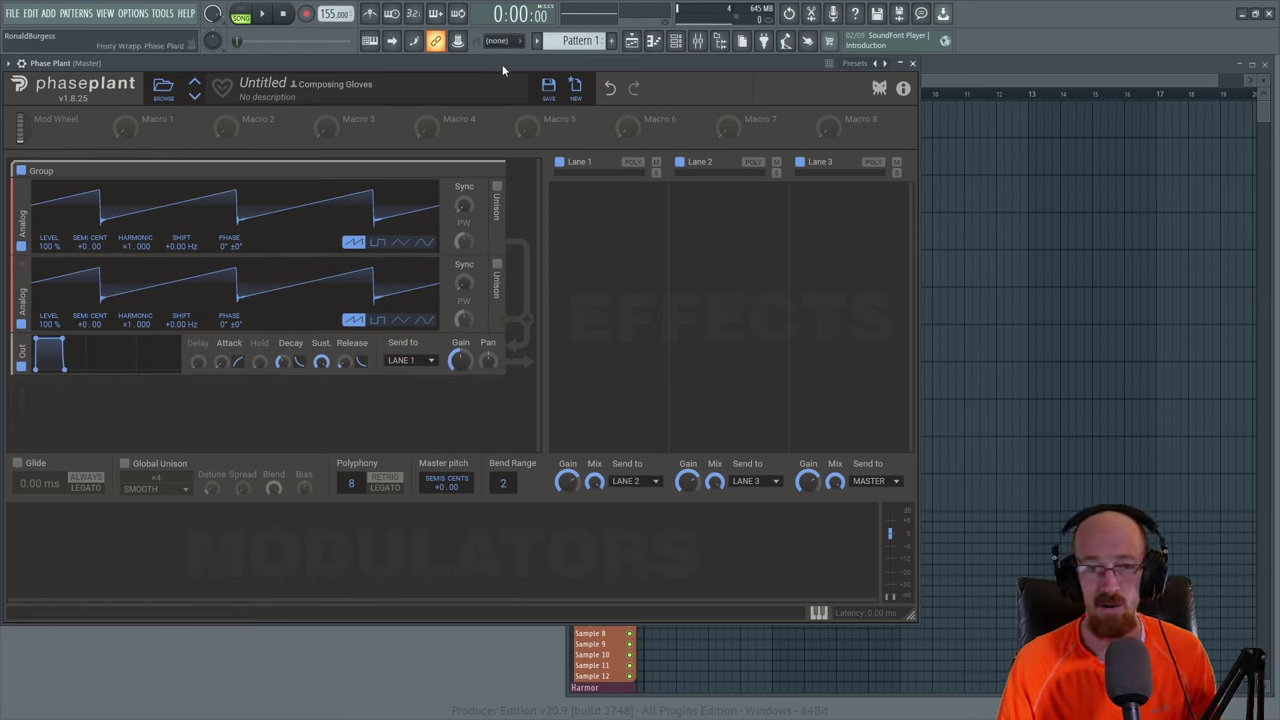
key("space")
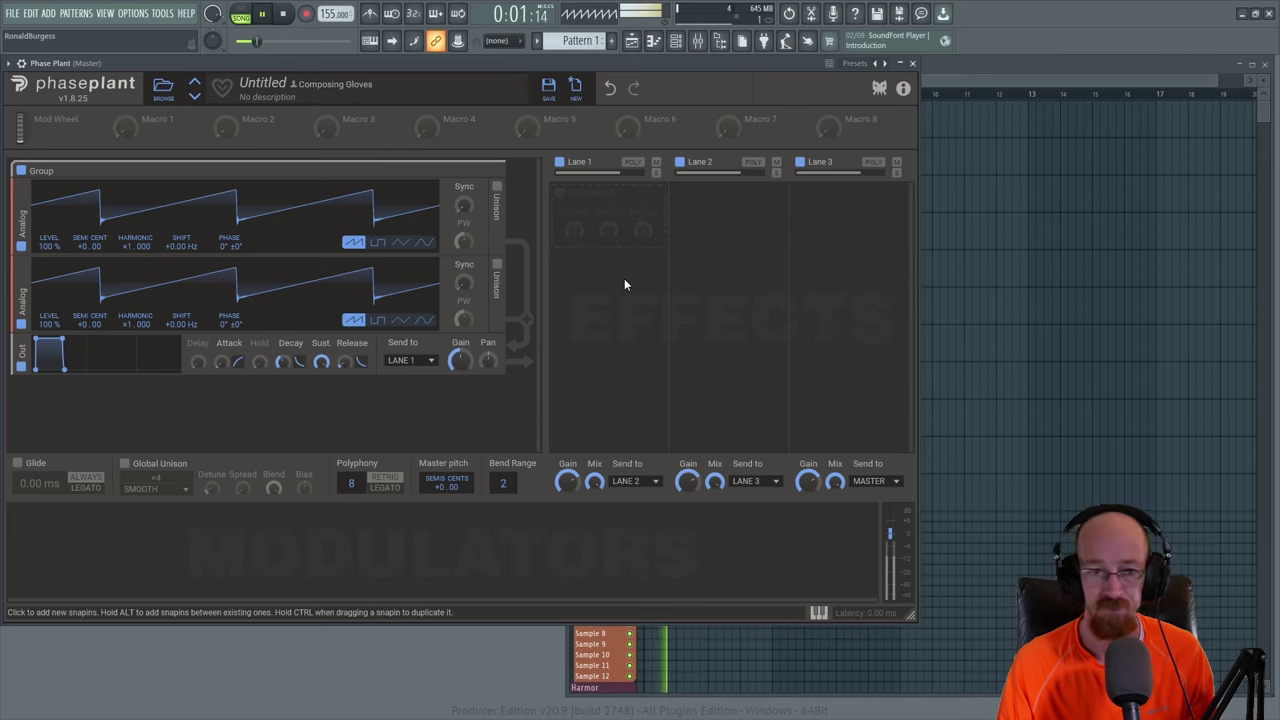
key("space")
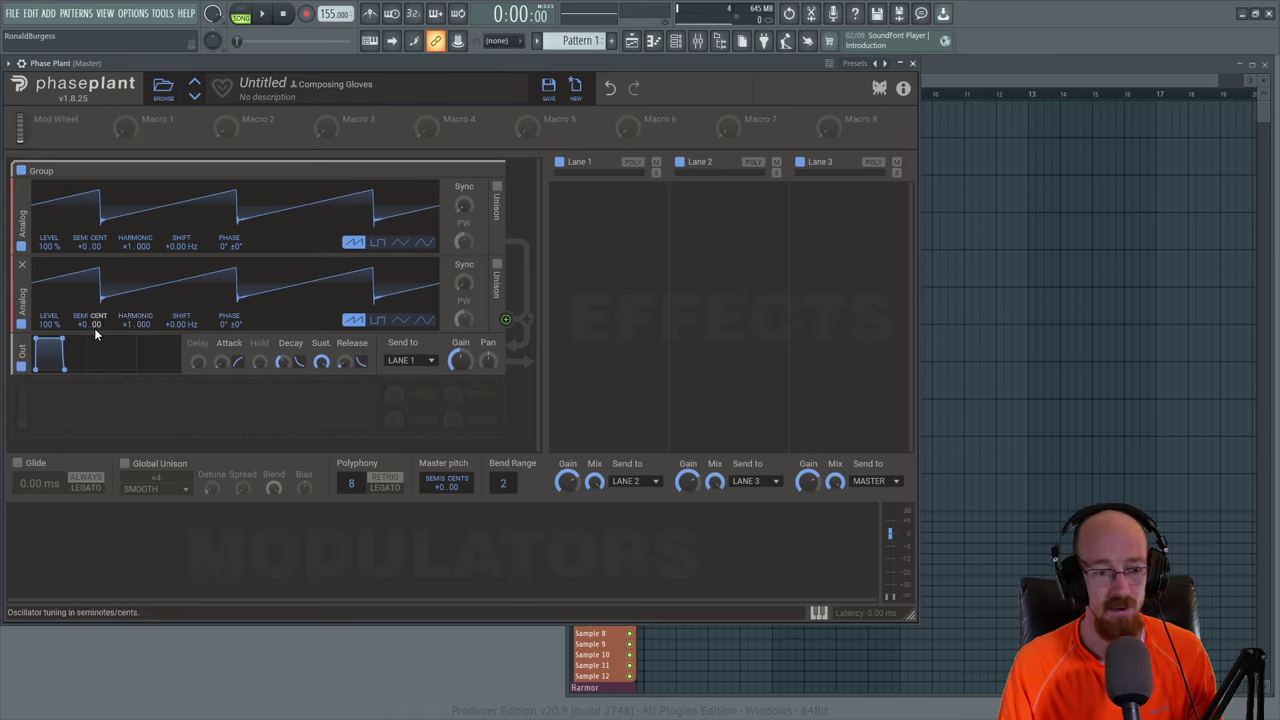
- Raise oscillator 2's cent detune in stages toward +0.77 while listening to the beating, then ease it back
left_click_drag(94, 326, 94, 295)
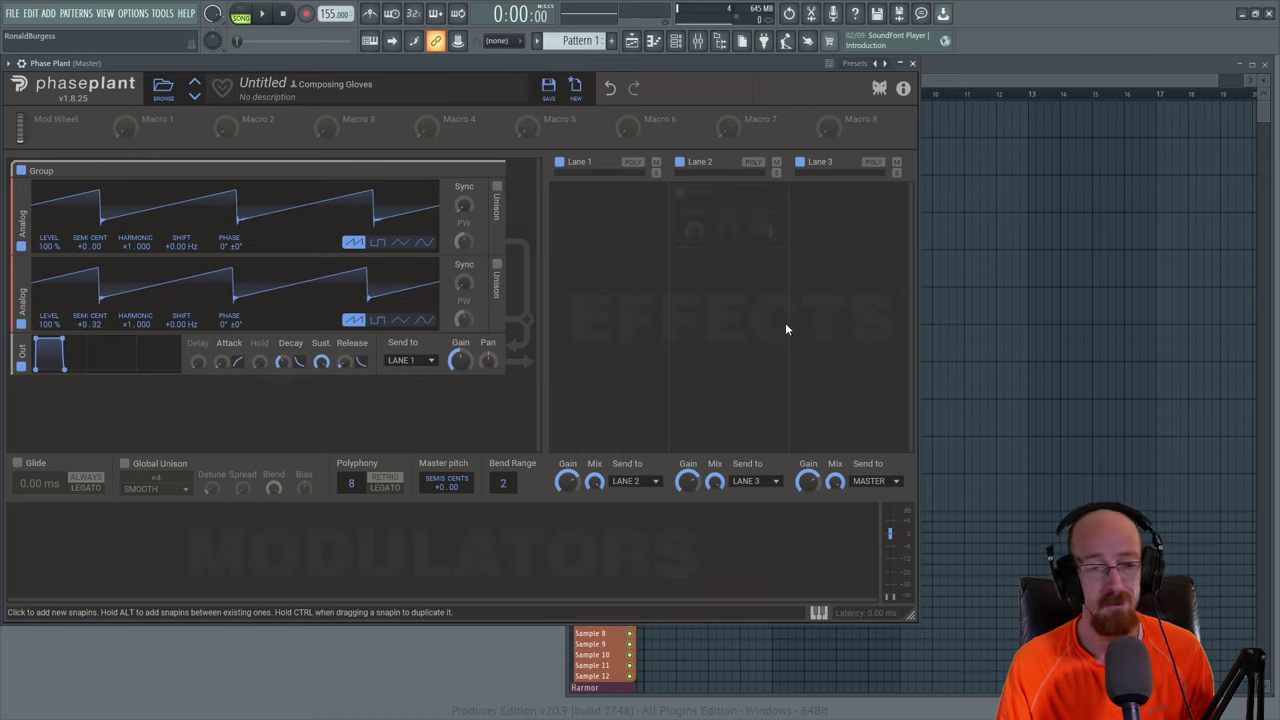
key("space")
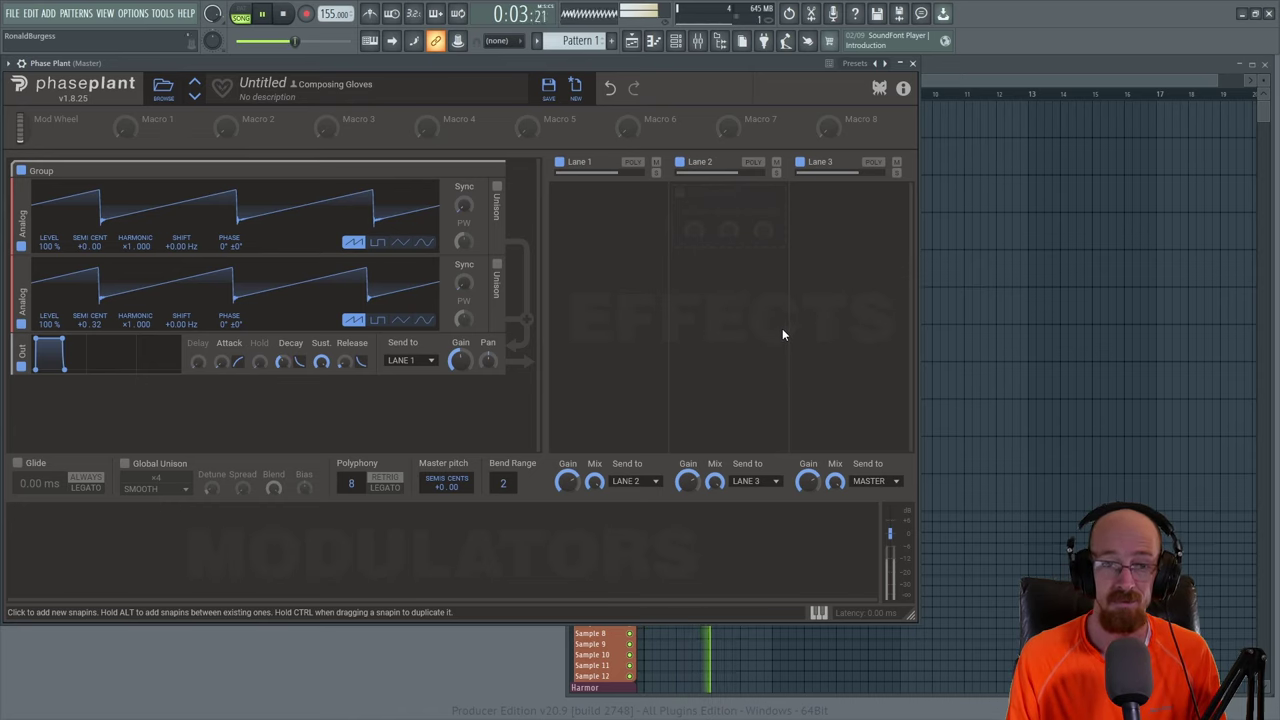
key("space")
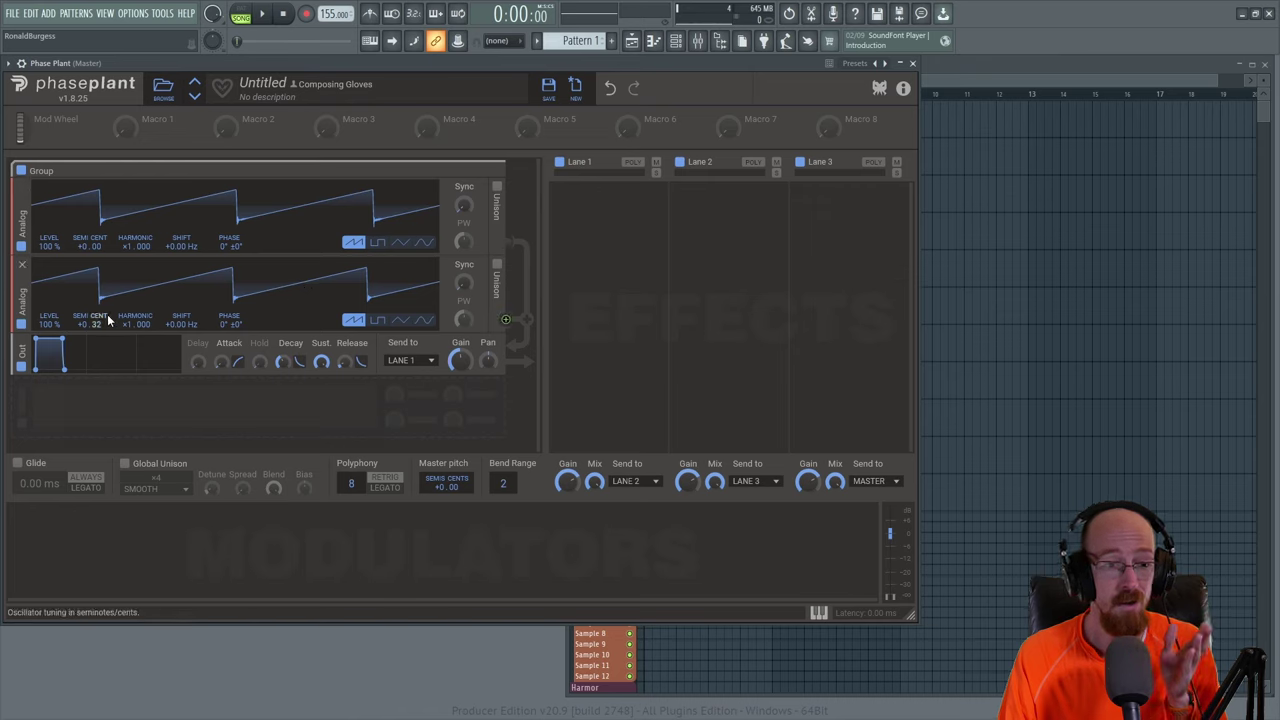
left_click_drag(95, 327, 95, 305)
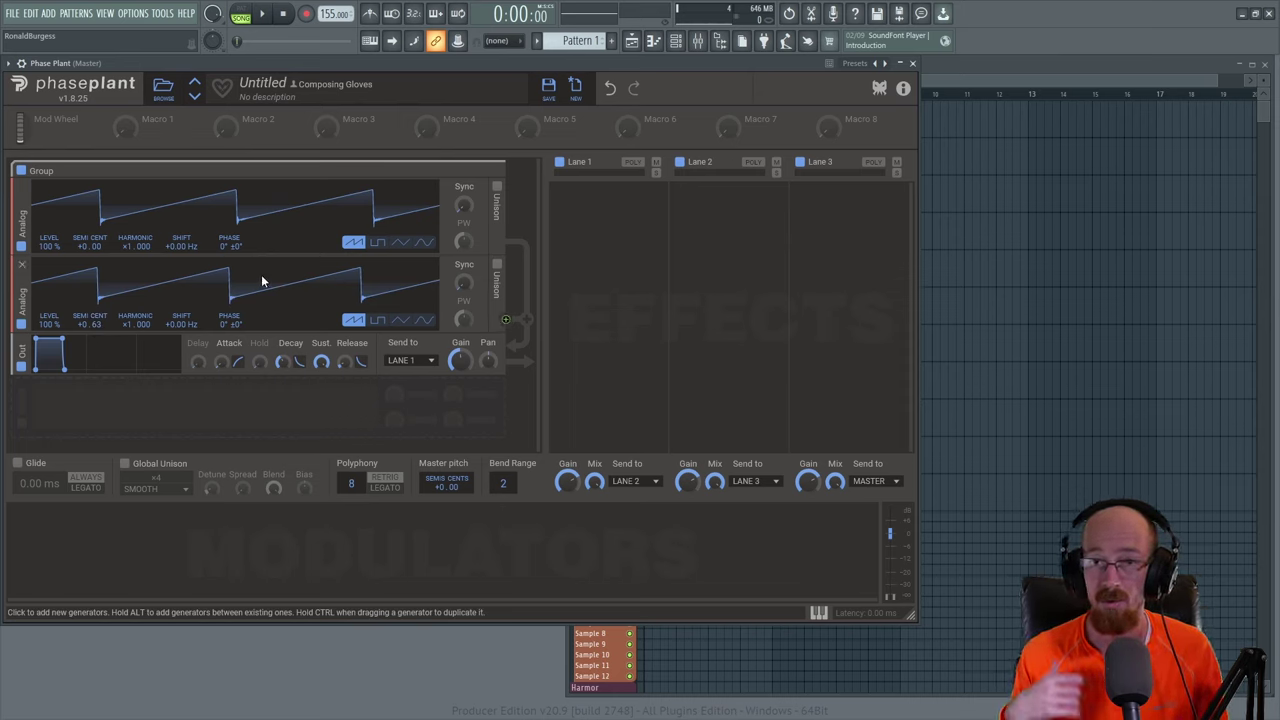
key("space")
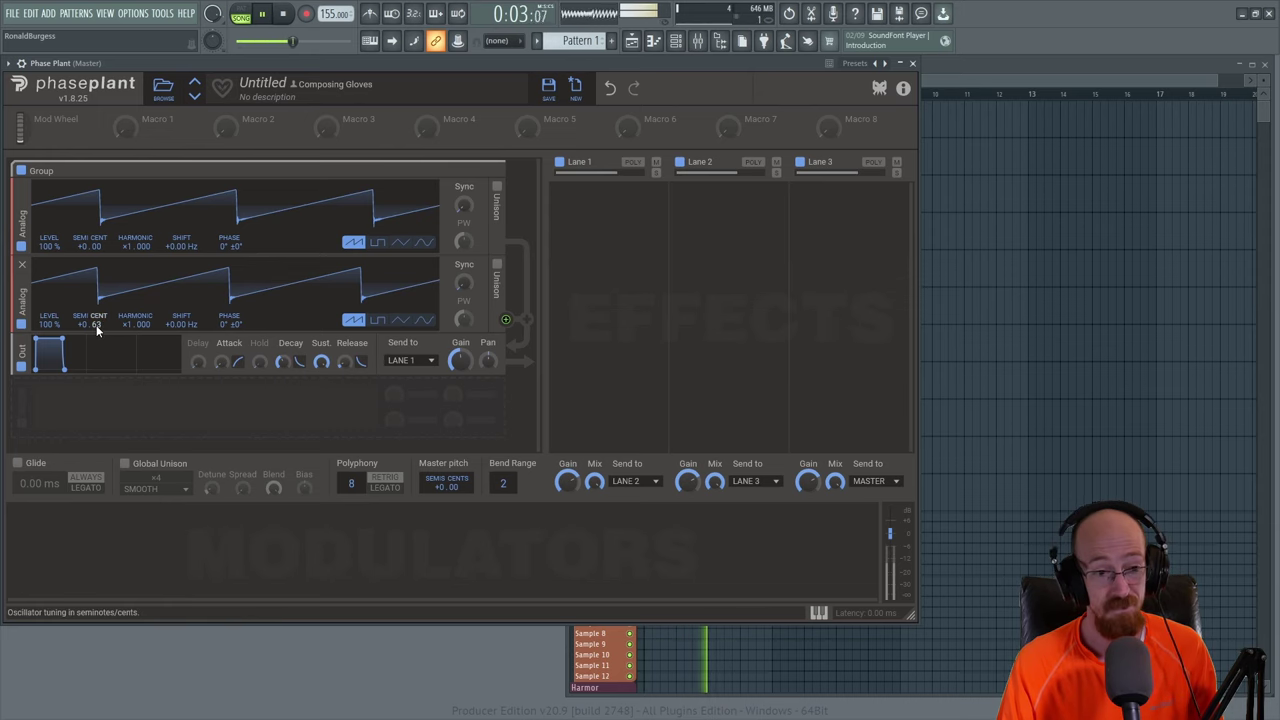
scroll(96, 325, "up", 3)
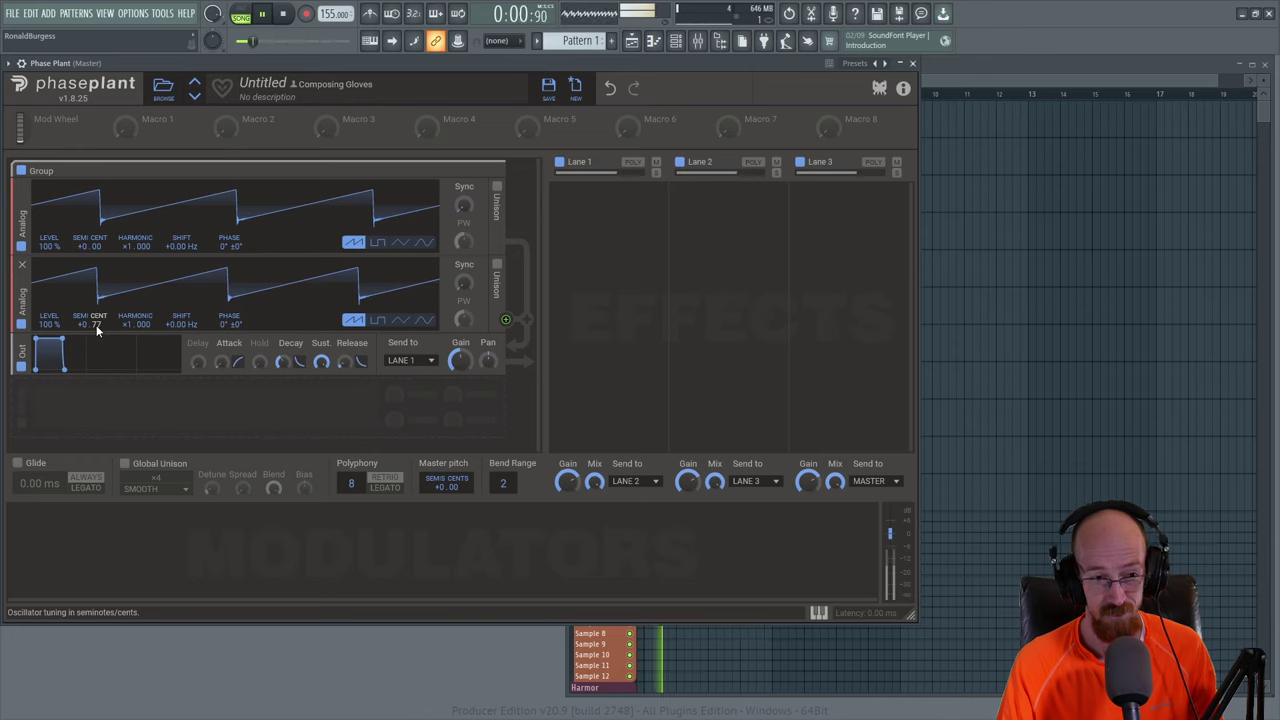
key("space")
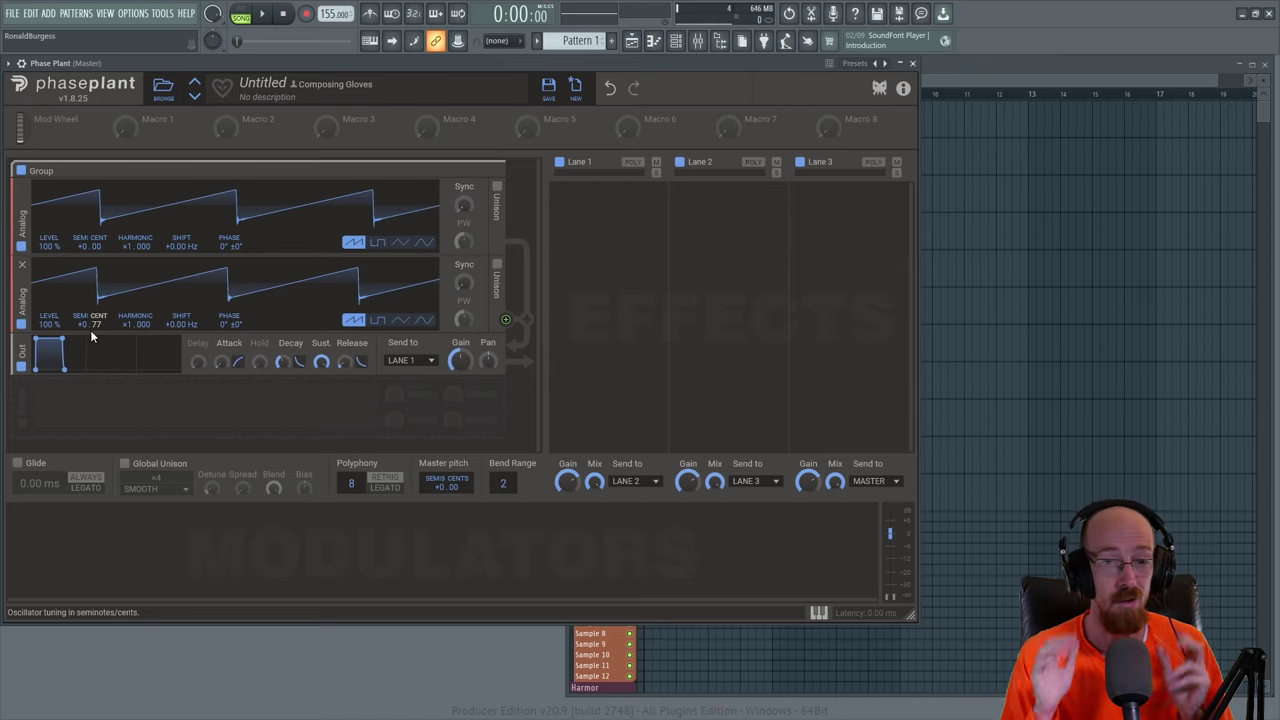
key("space")
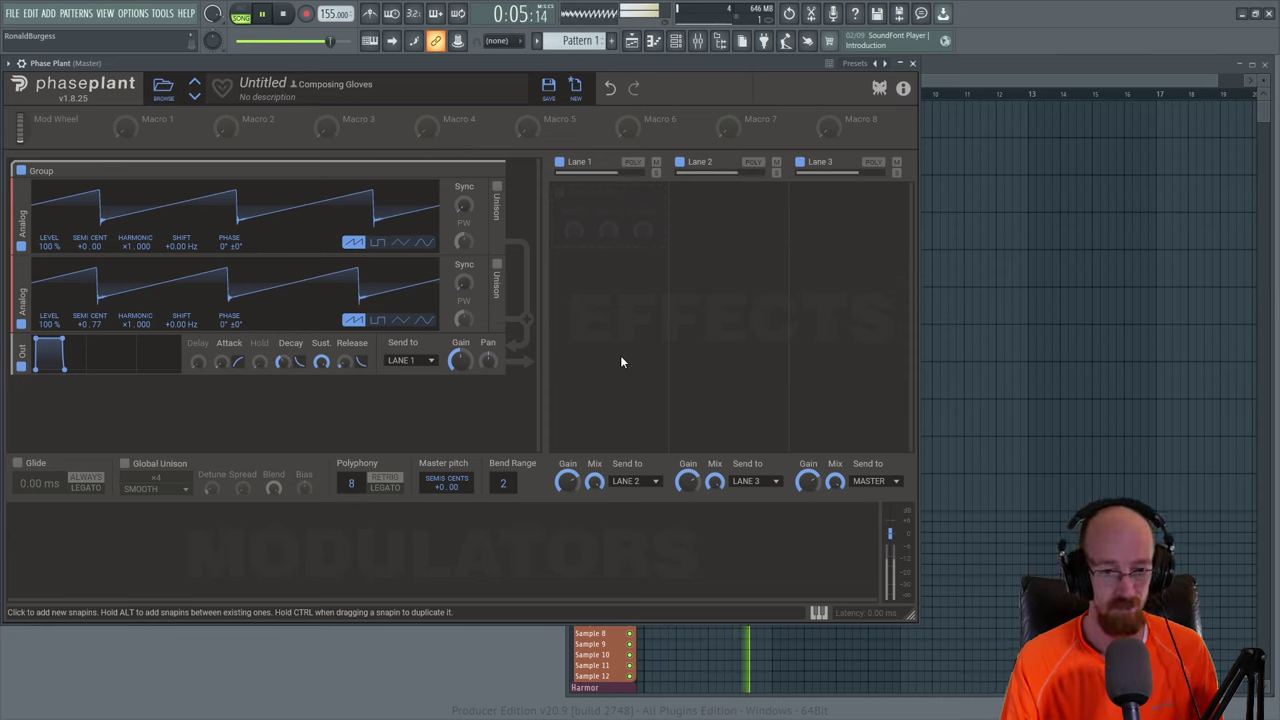
key("space")
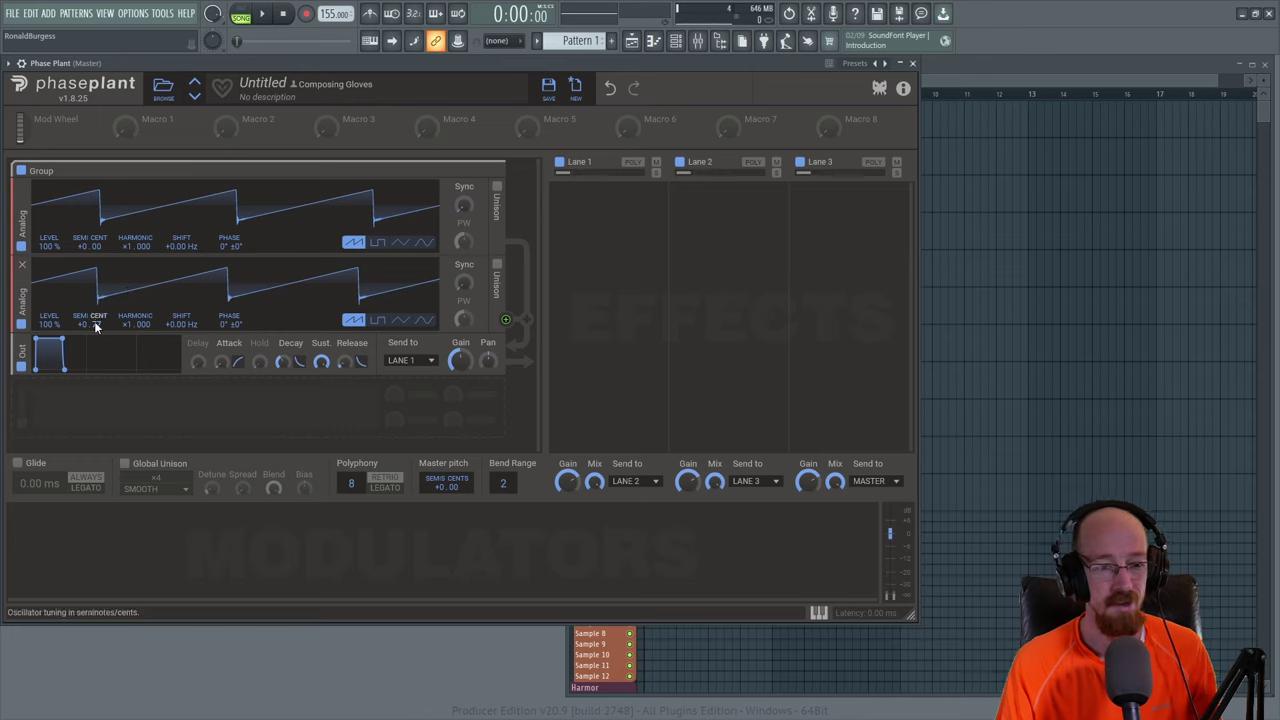
mouse_move(94, 321)
left_mouse_down()
mouse_move(94, 343)
mouse_move(98, 328)
left_mouse_up()
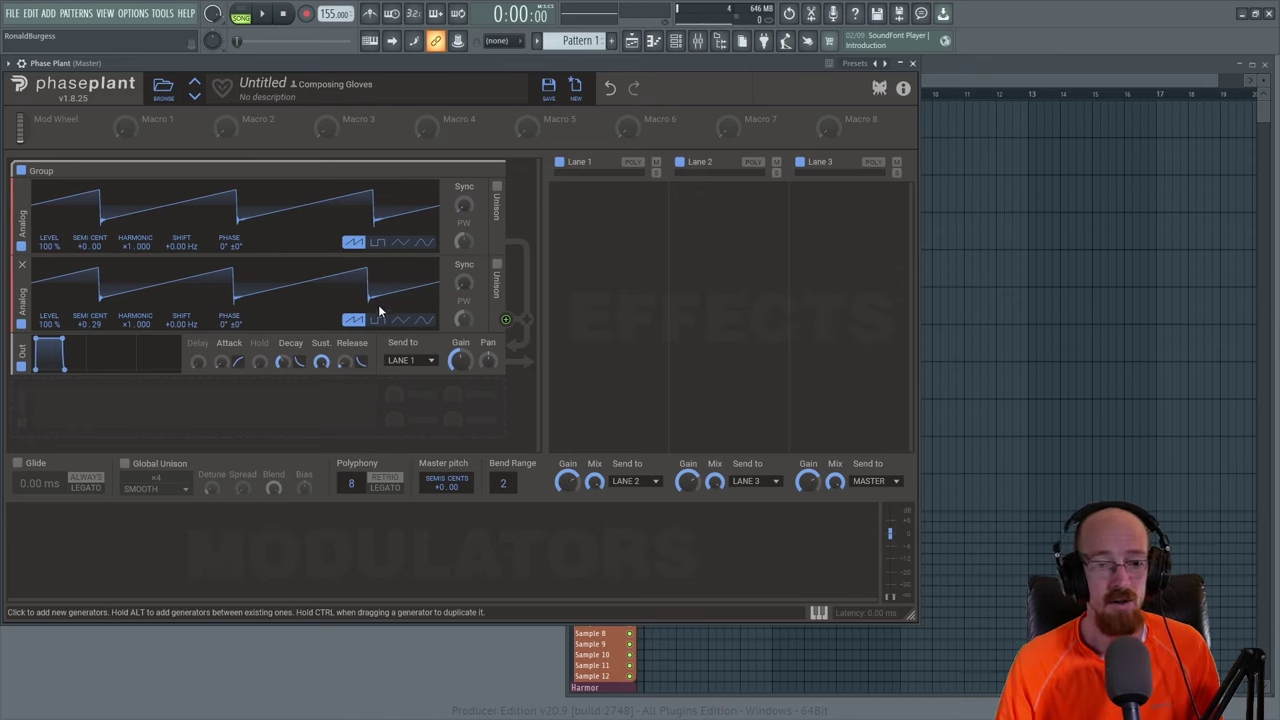
- Switch oscillator 2 to a triangle wave, keeping +0.29 cents detune, and audition it
left_click(400, 322)
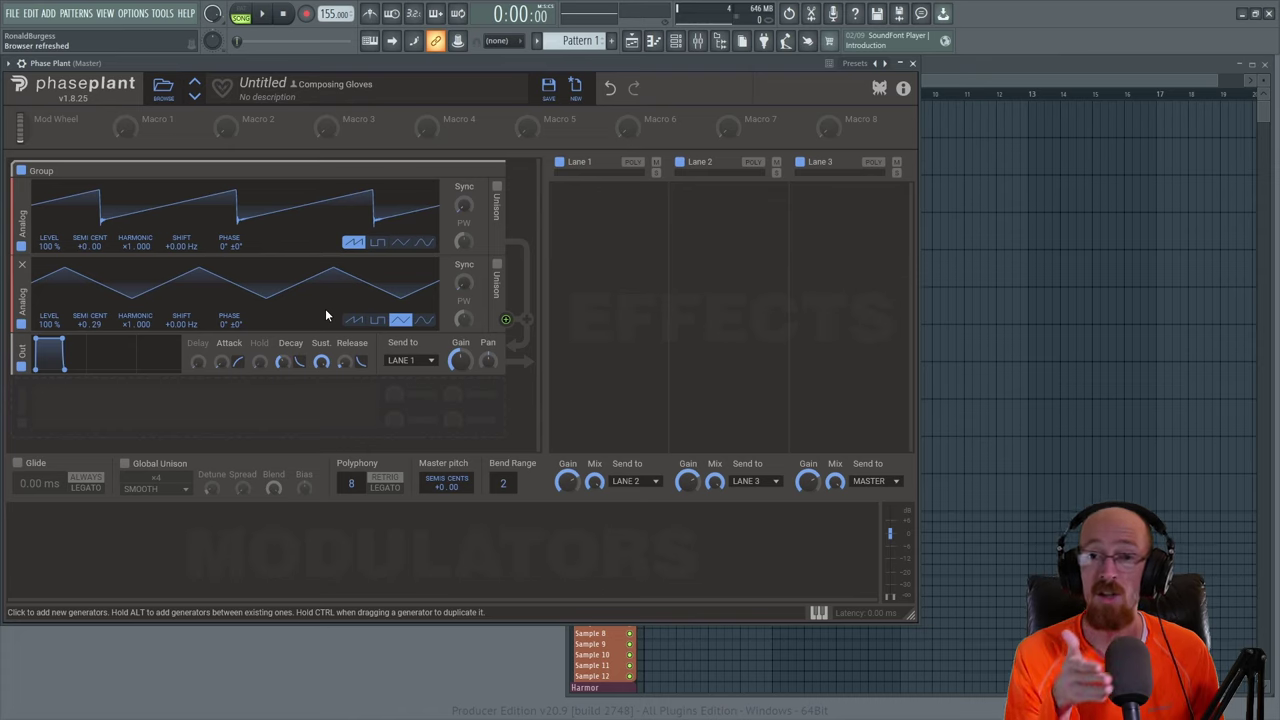
key("space")
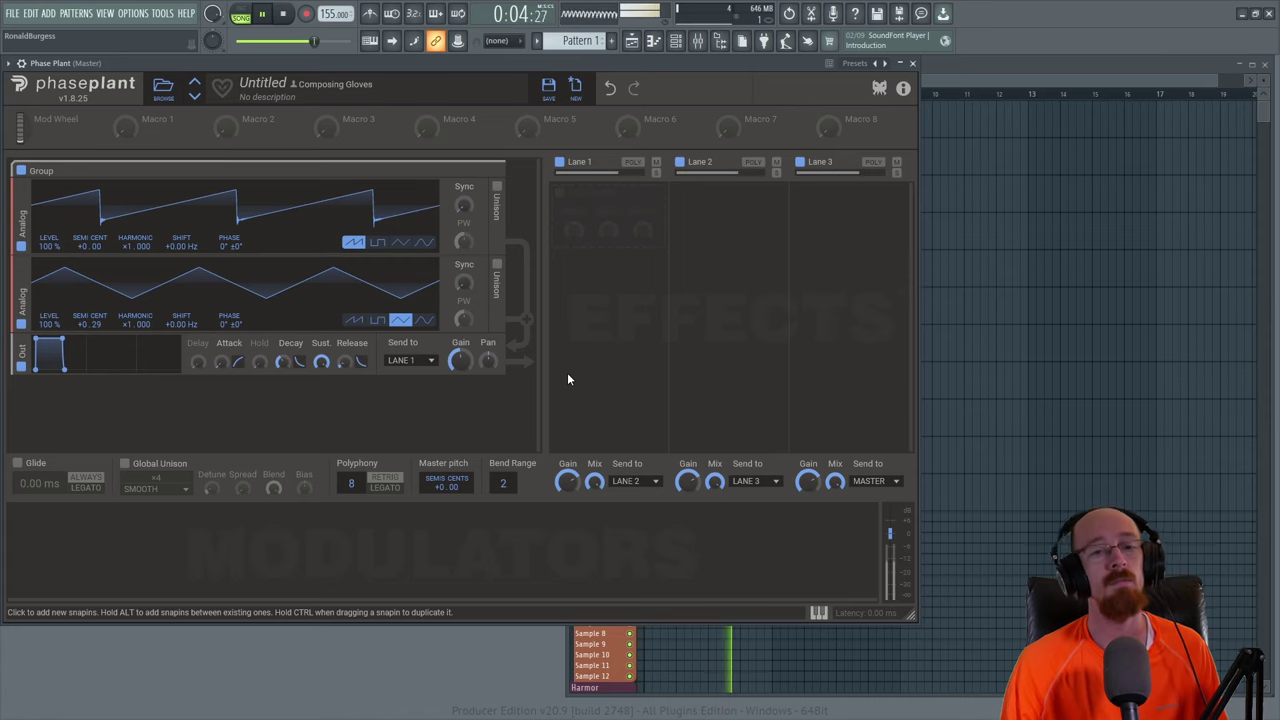
key("space")
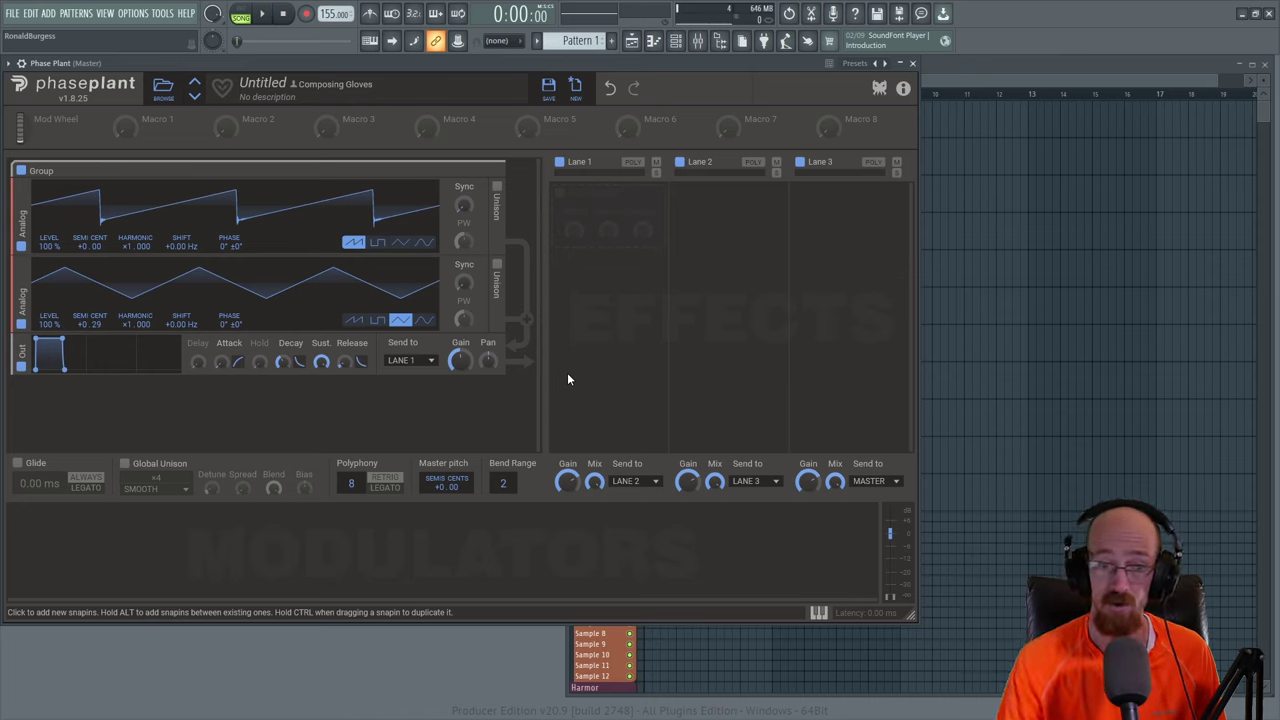
left_click(377, 320)
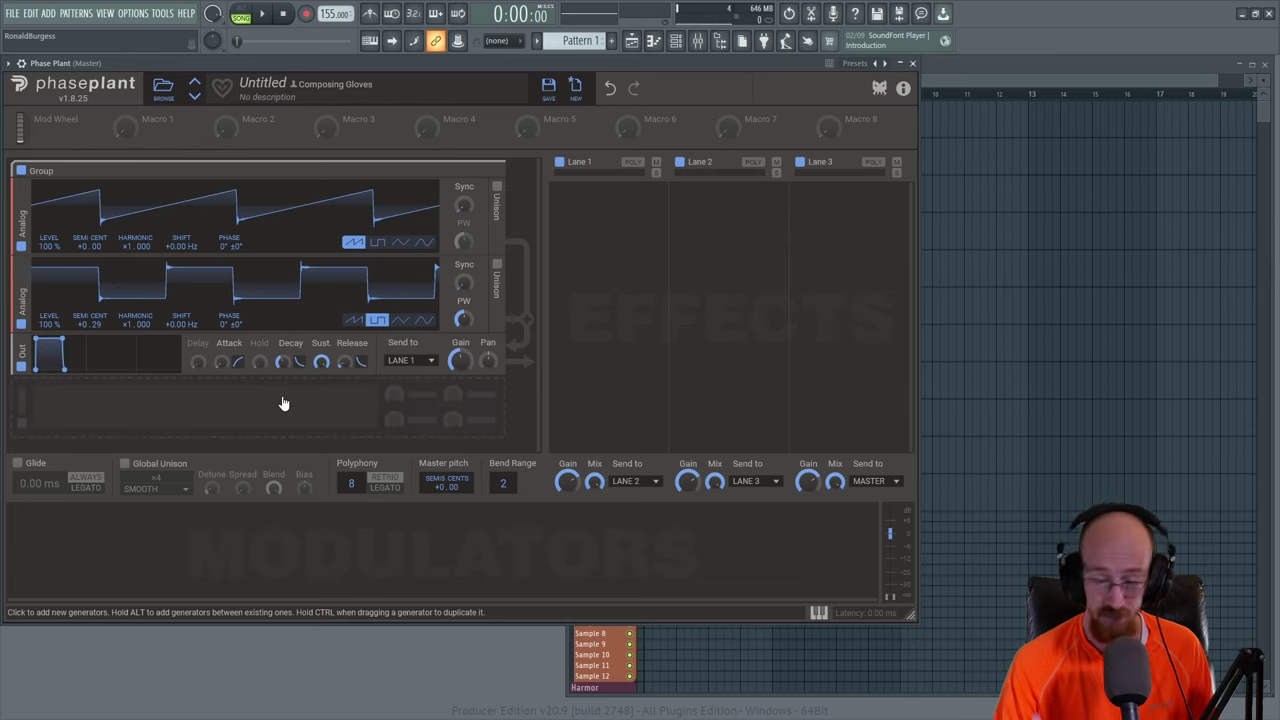
key("space")
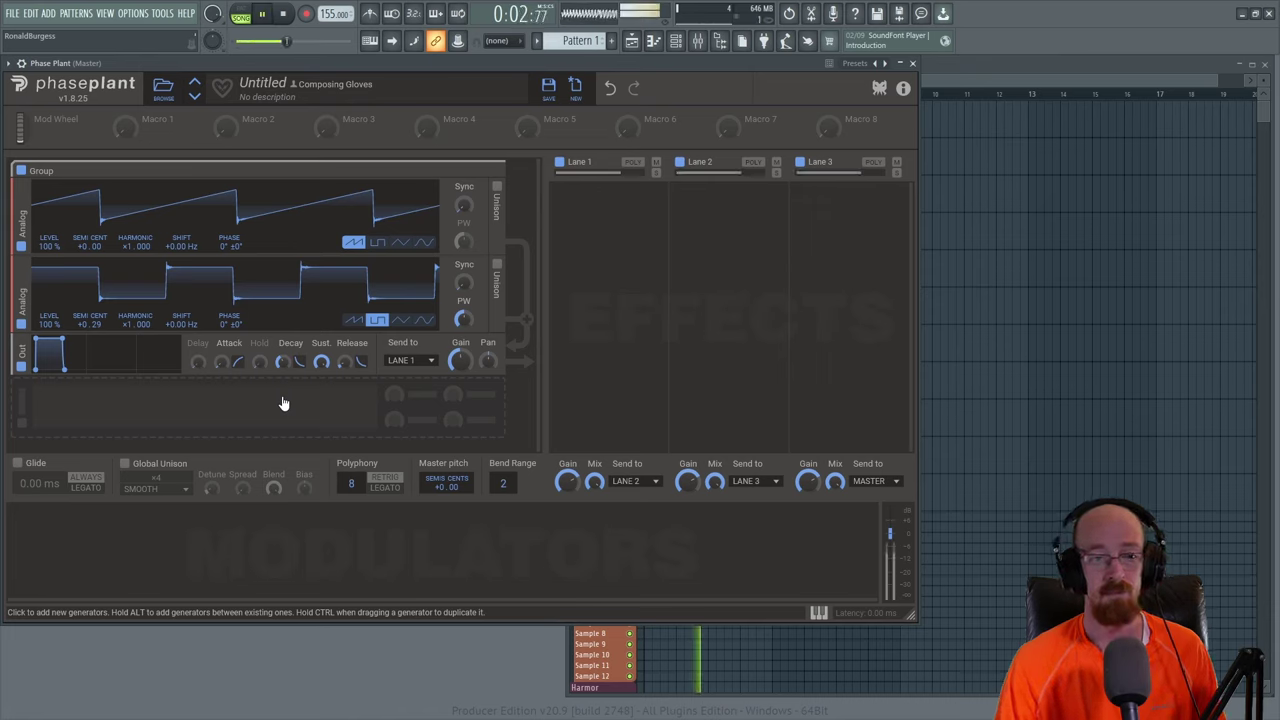
key("space")
left_click(380, 246)
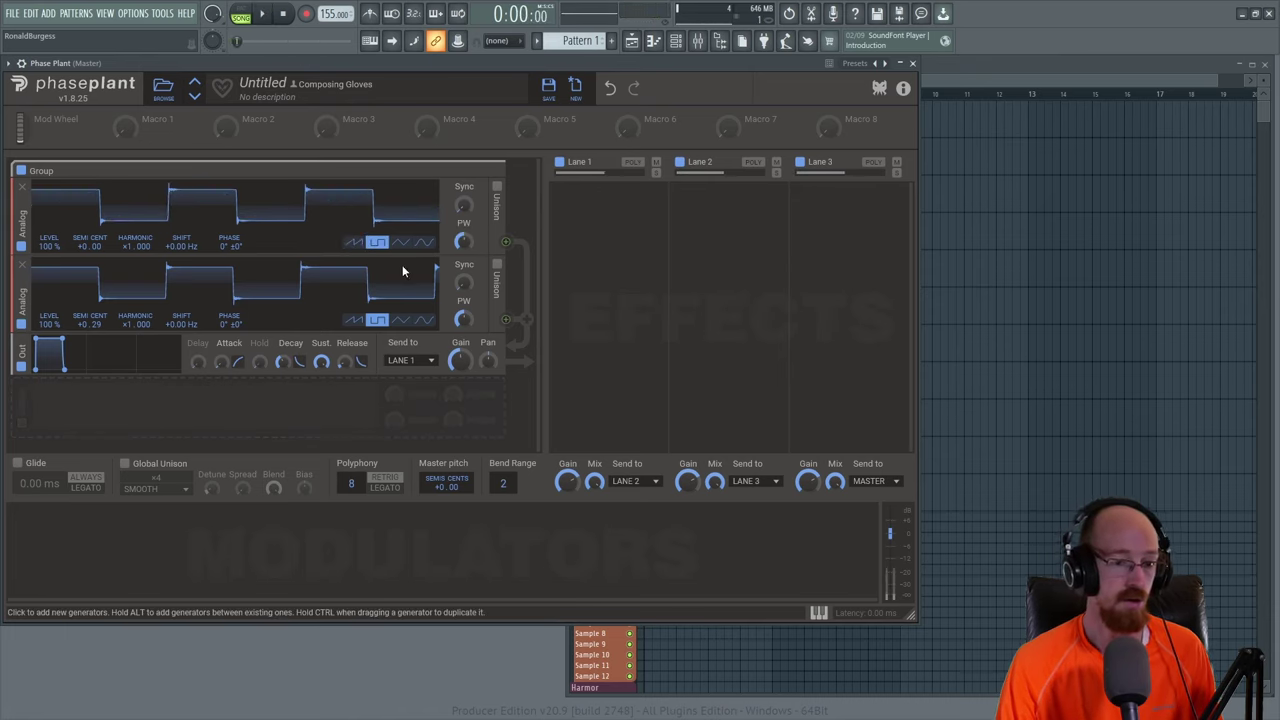
key("space")
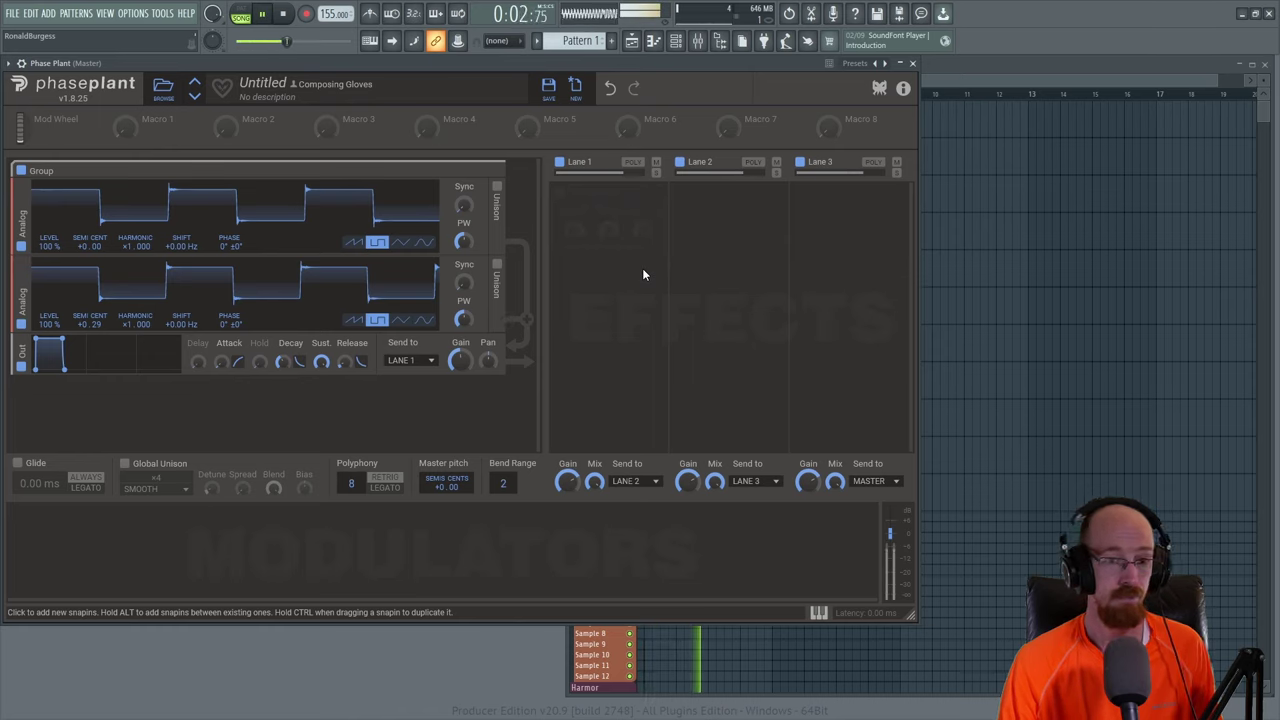
key("space")
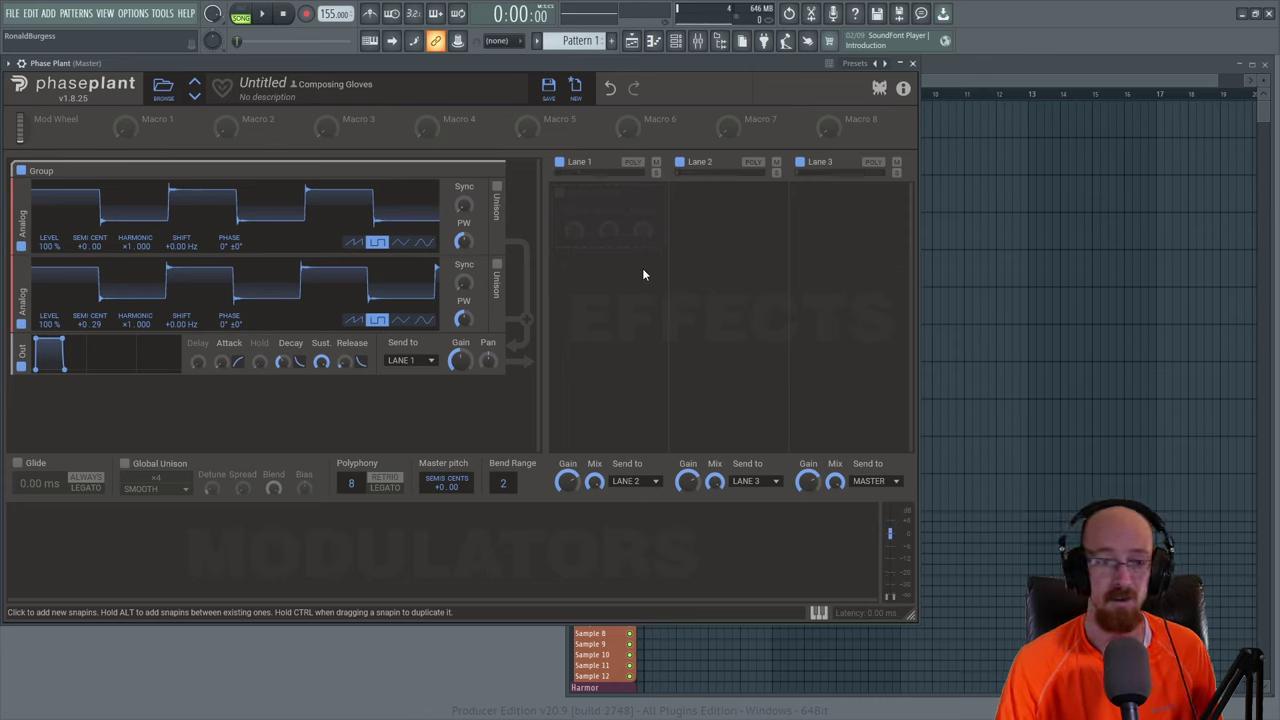
left_click(355, 242)
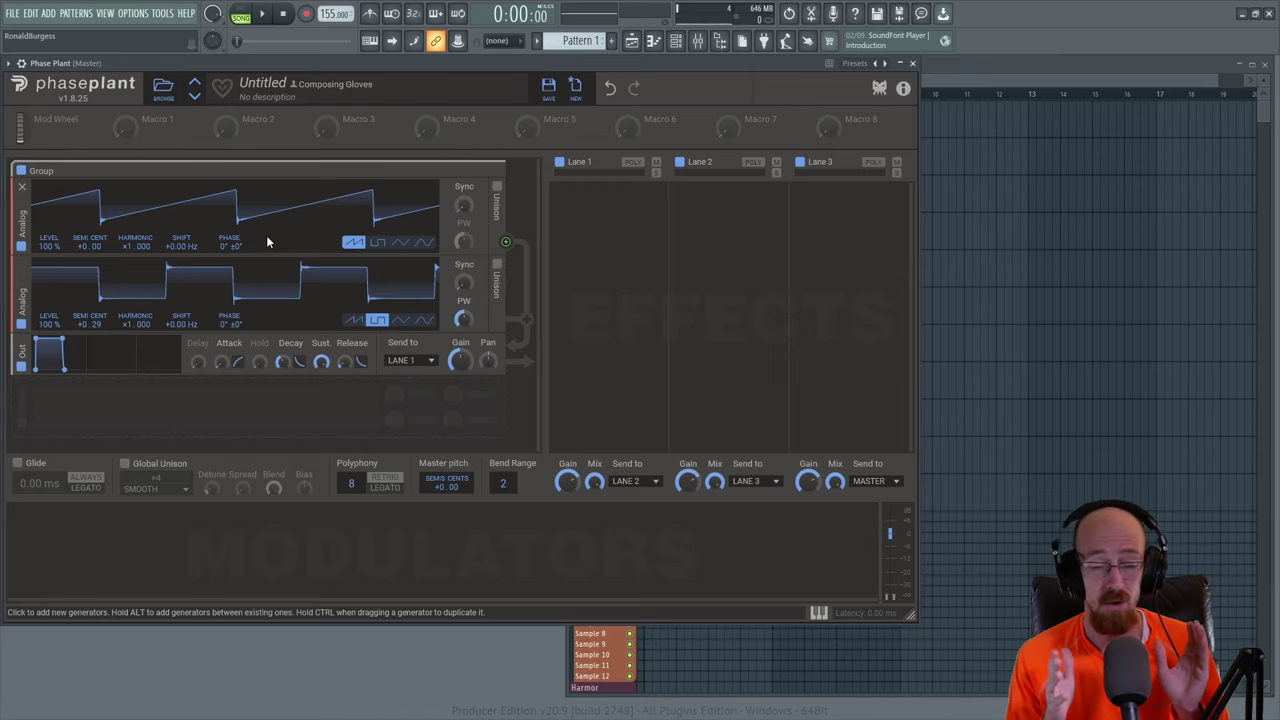
left_click(399, 320)
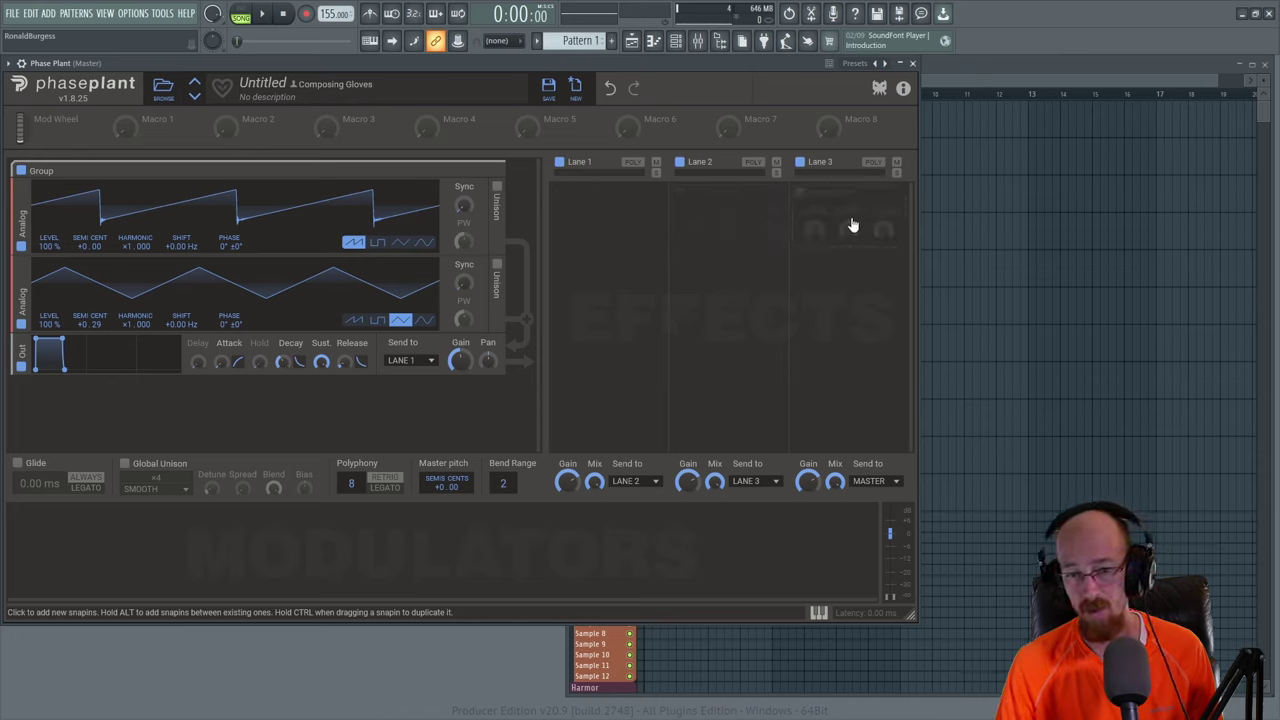
- Add a Multipass effect to Lane 3 by searching 'mul'
left_click(852, 225)
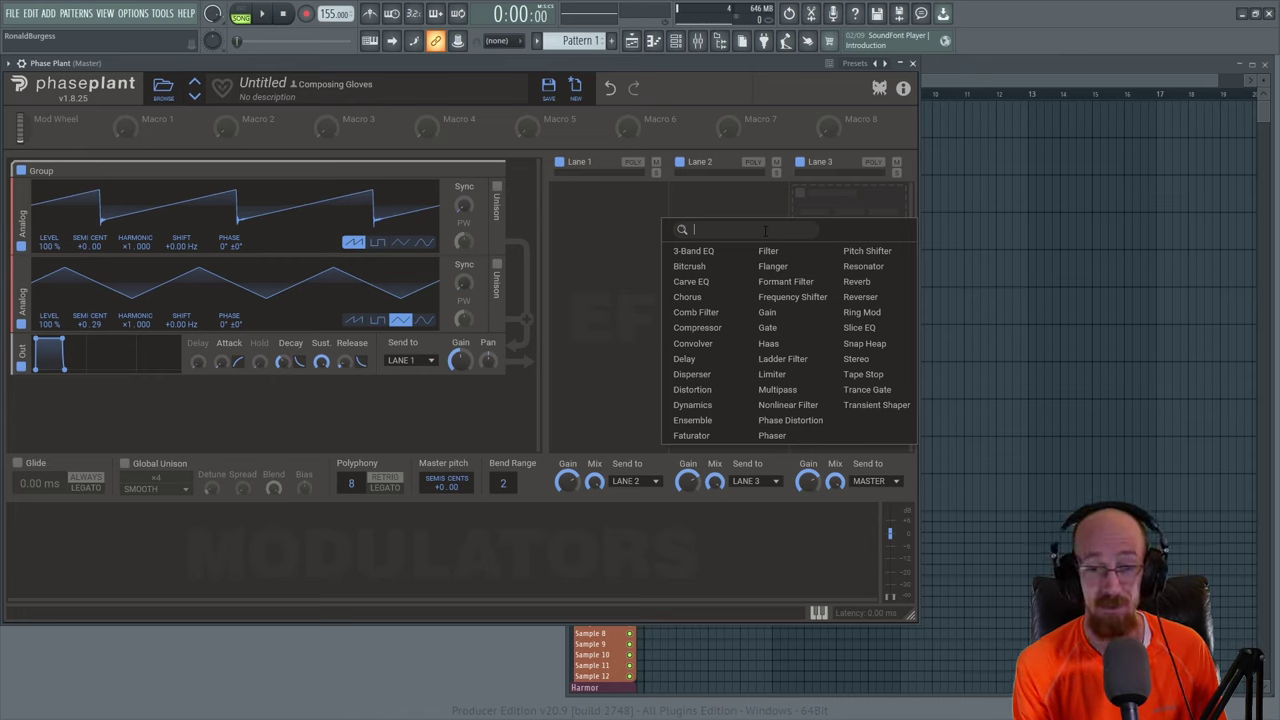
type("mul")
key("Return")
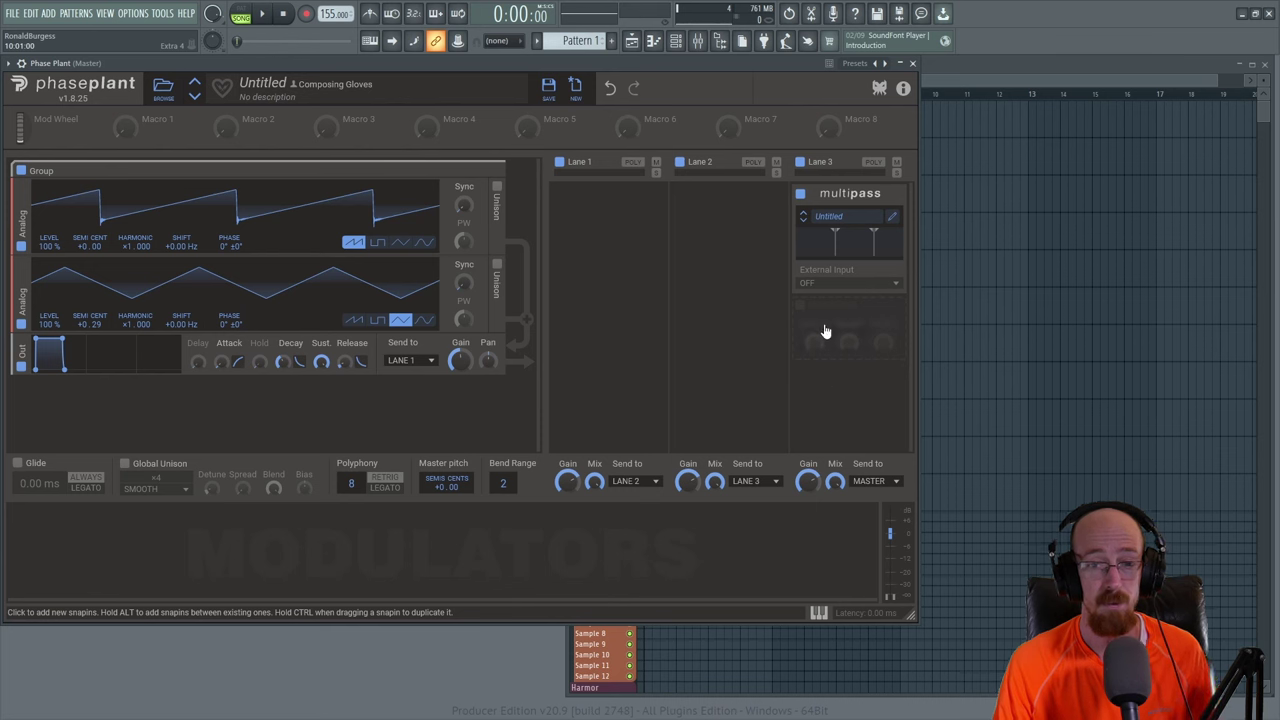
- Audition the Dynamics presets Loud Smash, Radio Voice and Overachiever on Multipass, settling on N.O.T.T
left_click(831, 217)
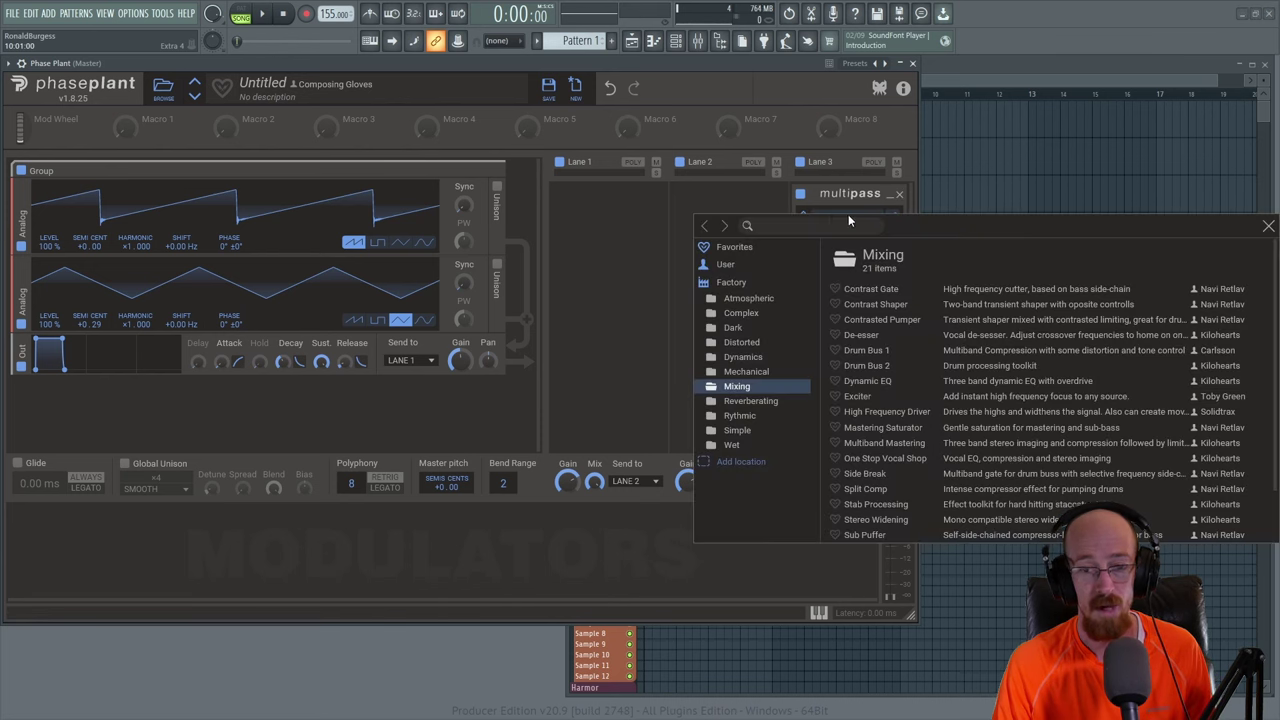
left_click(740, 358)
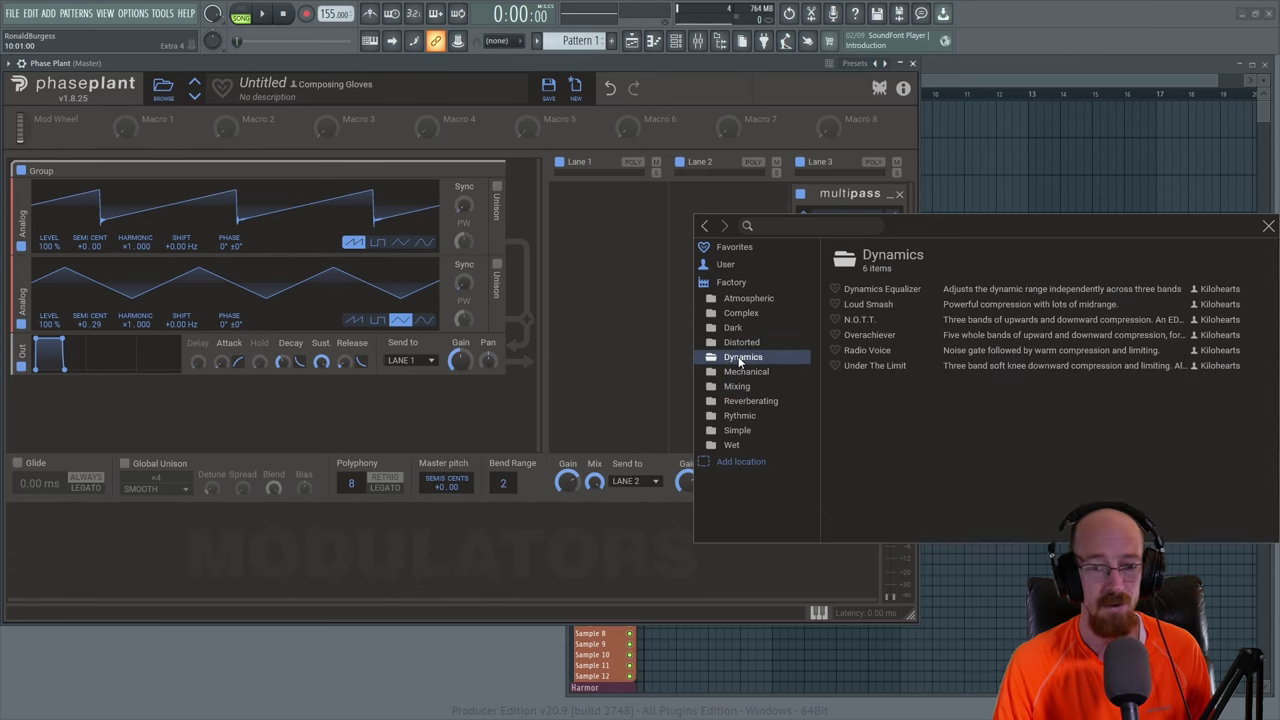
left_click(851, 321)
key("space")
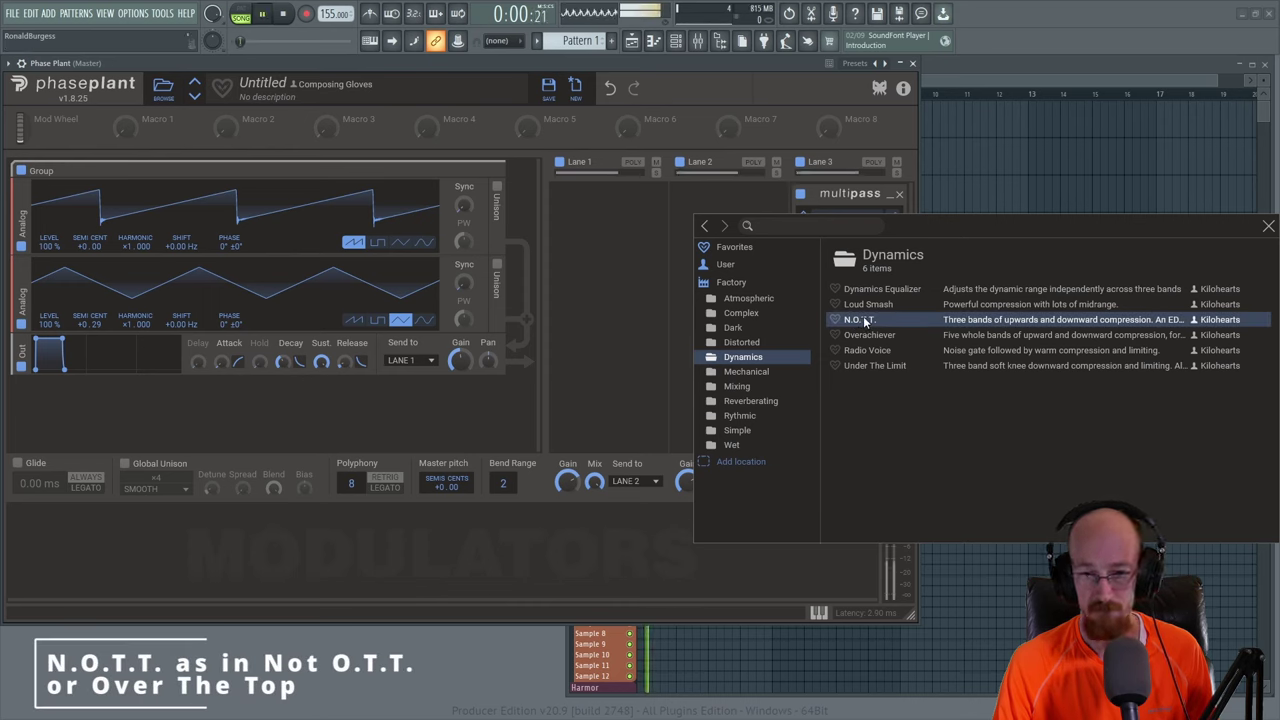
left_click(950, 304)
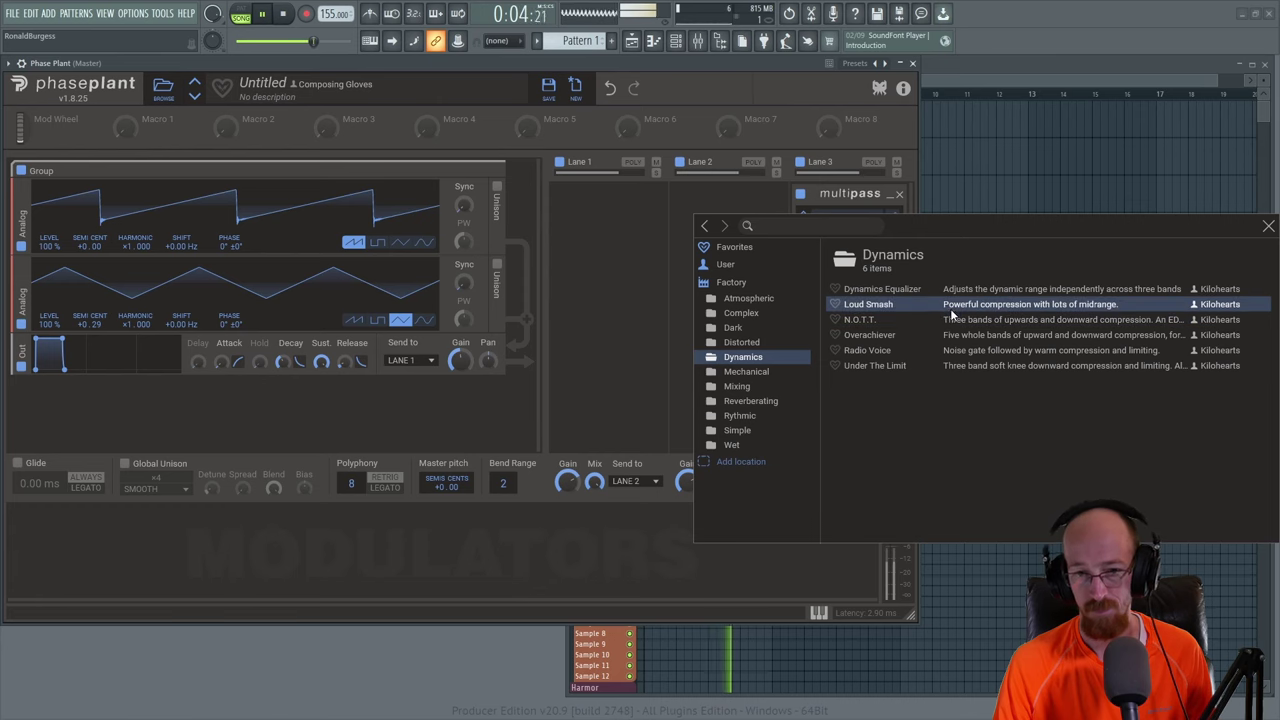
left_click(889, 348)
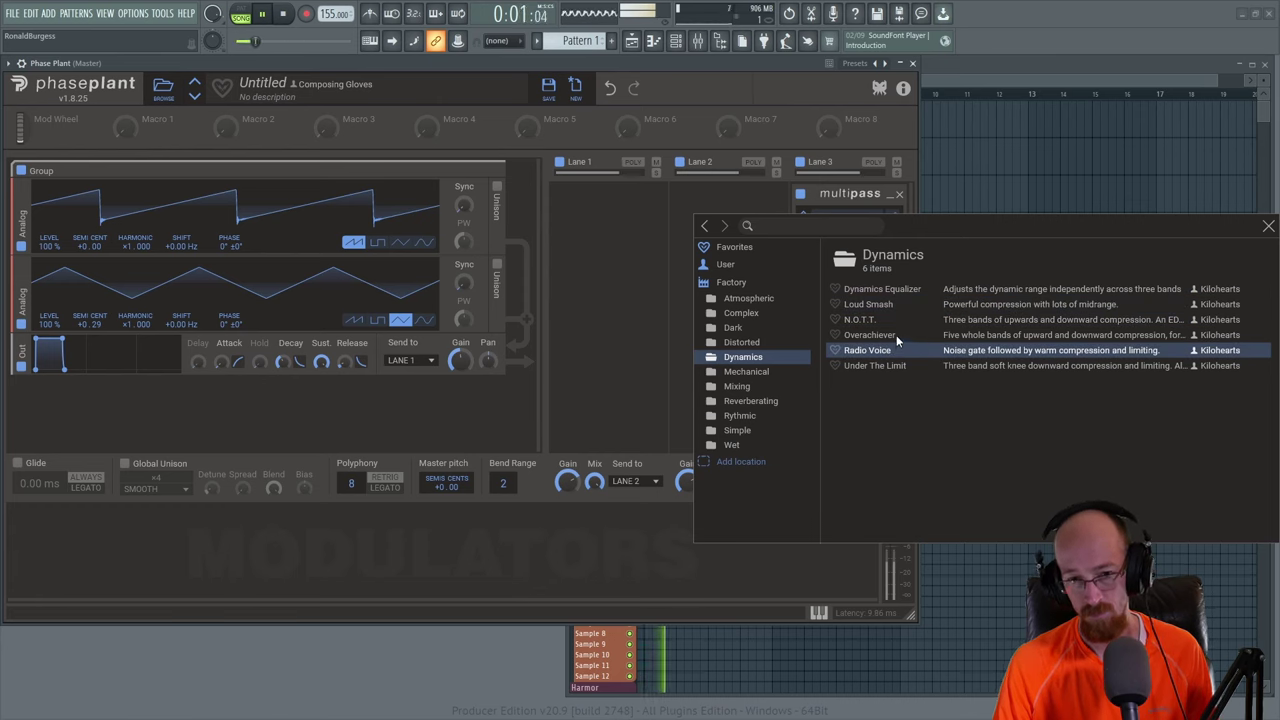
left_click(896, 335)
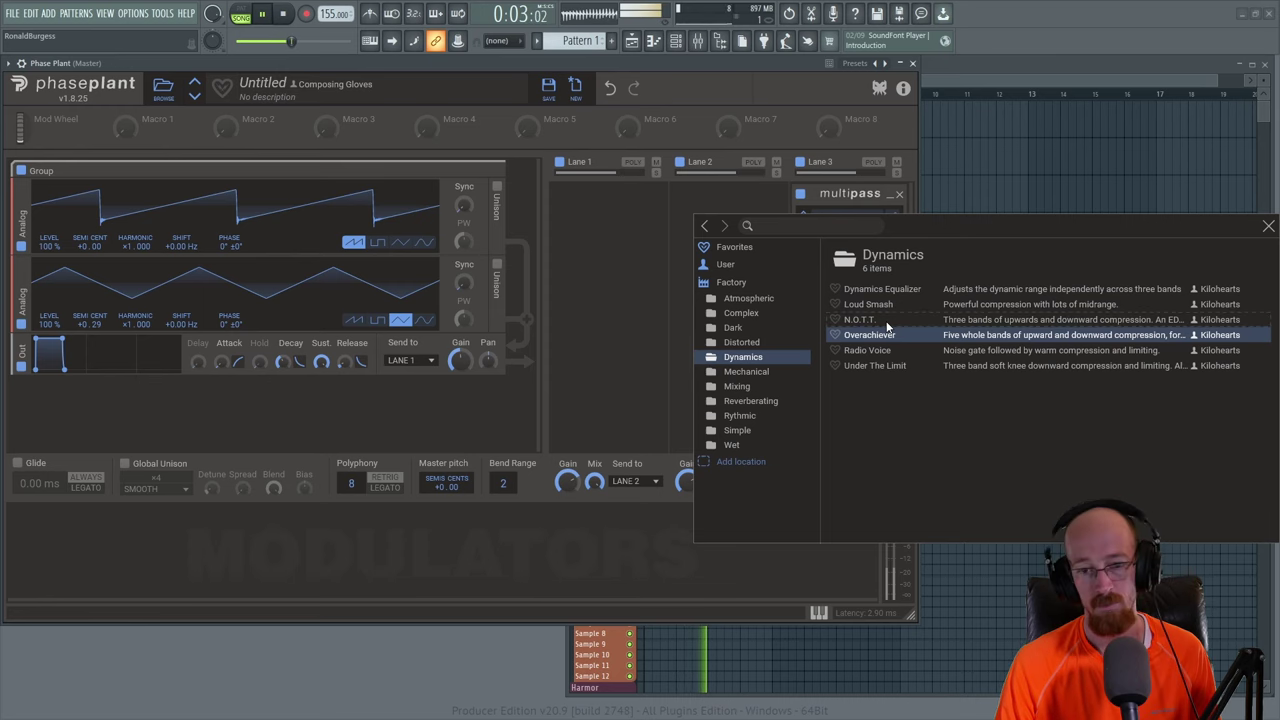
left_click(868, 319)
left_click(727, 64)
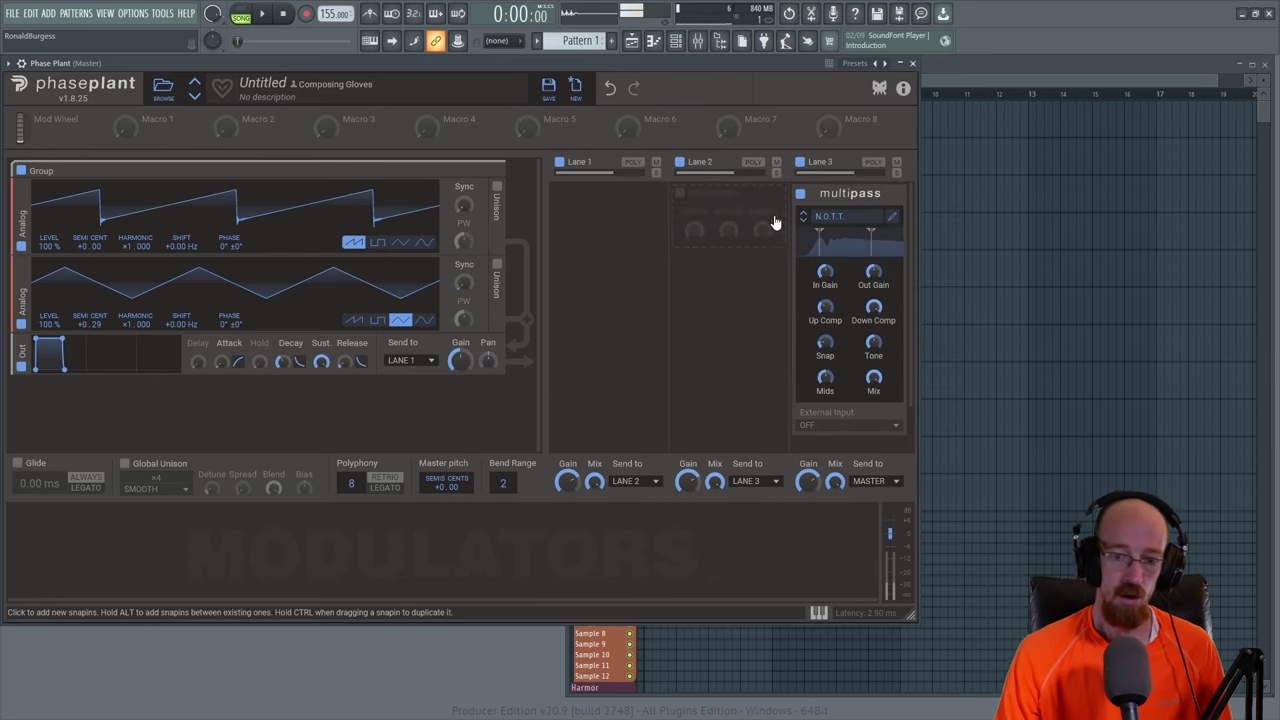
key("space")
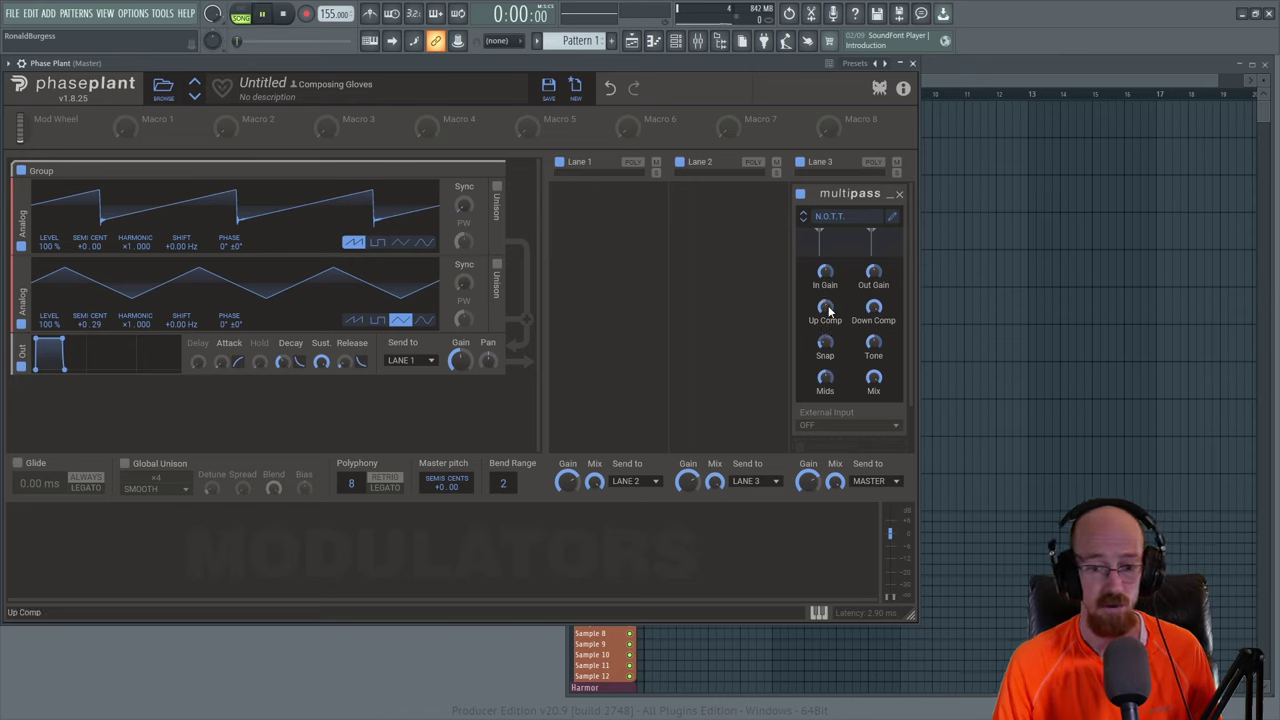
- Reset the N.O.T.T. downward compression to its default while listening
key("space")
left_click(825, 309)
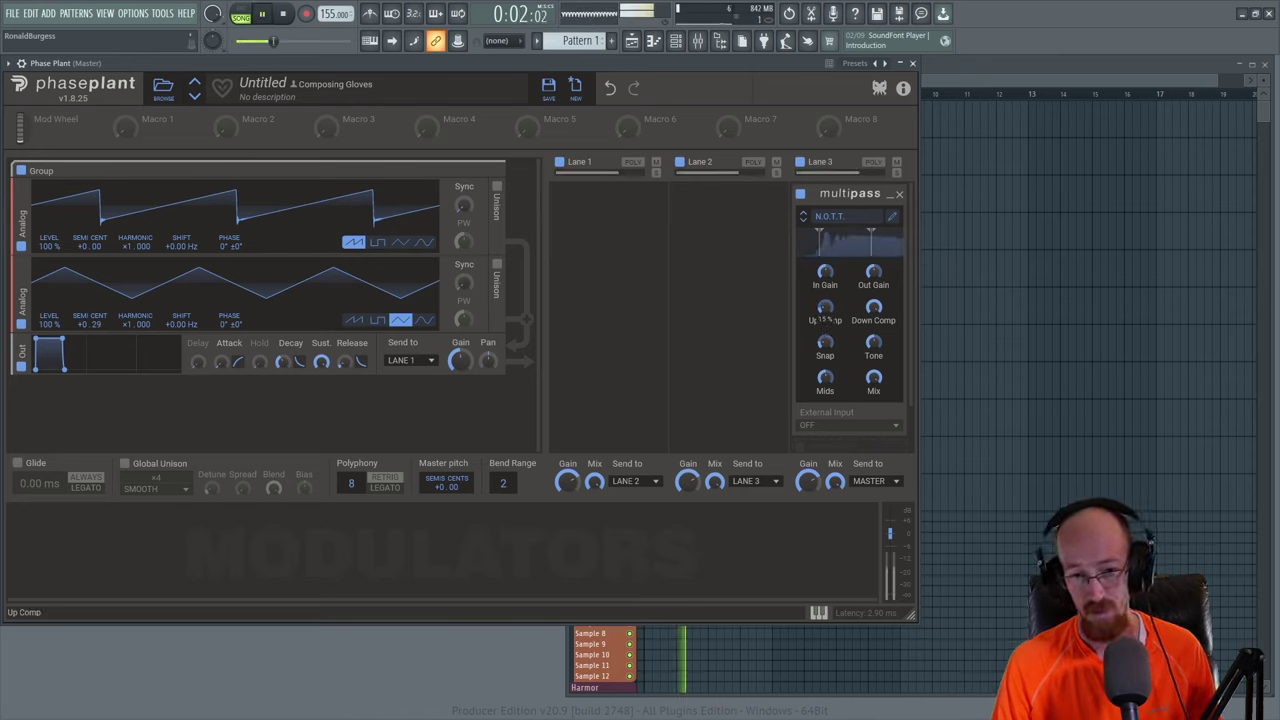
left_click_drag(873, 318, 873, 323)
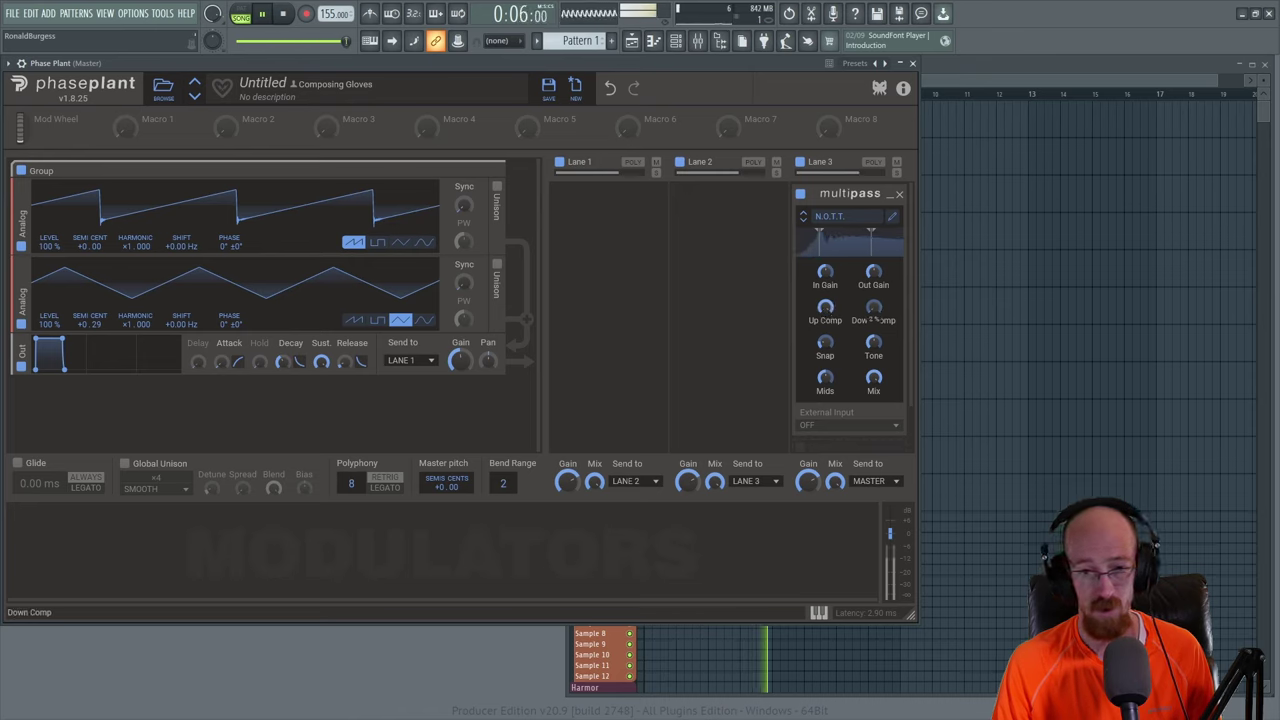
double_click(873, 322)
key("space")
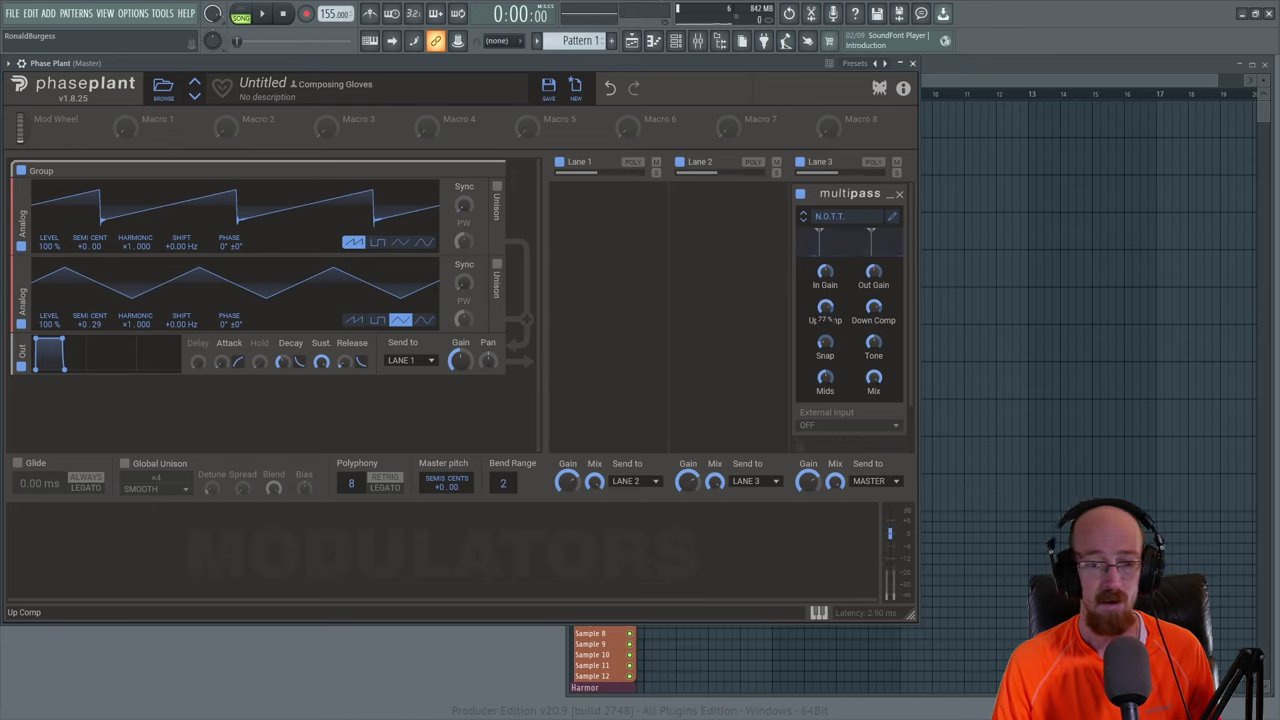
- Set upward compression to about 70% and nudge the mids amount, then audition
mouse_move(825, 314)
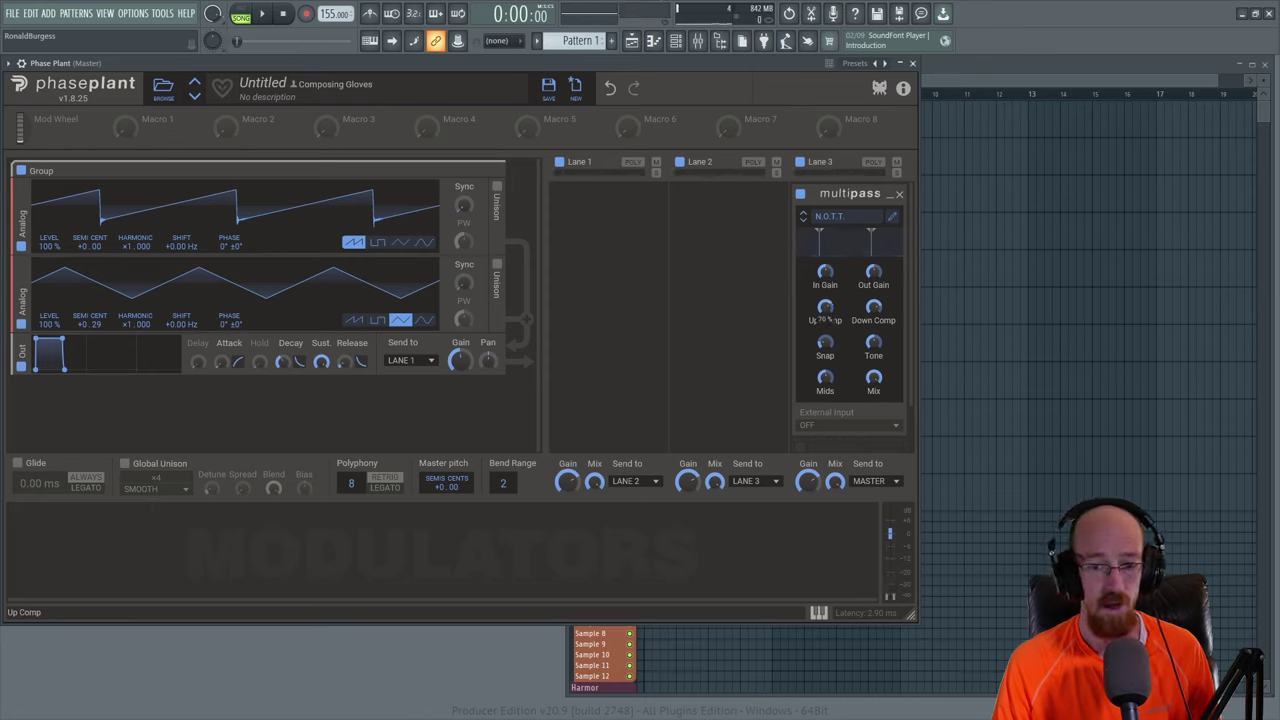
left_click_drag(825, 310, 827, 298)
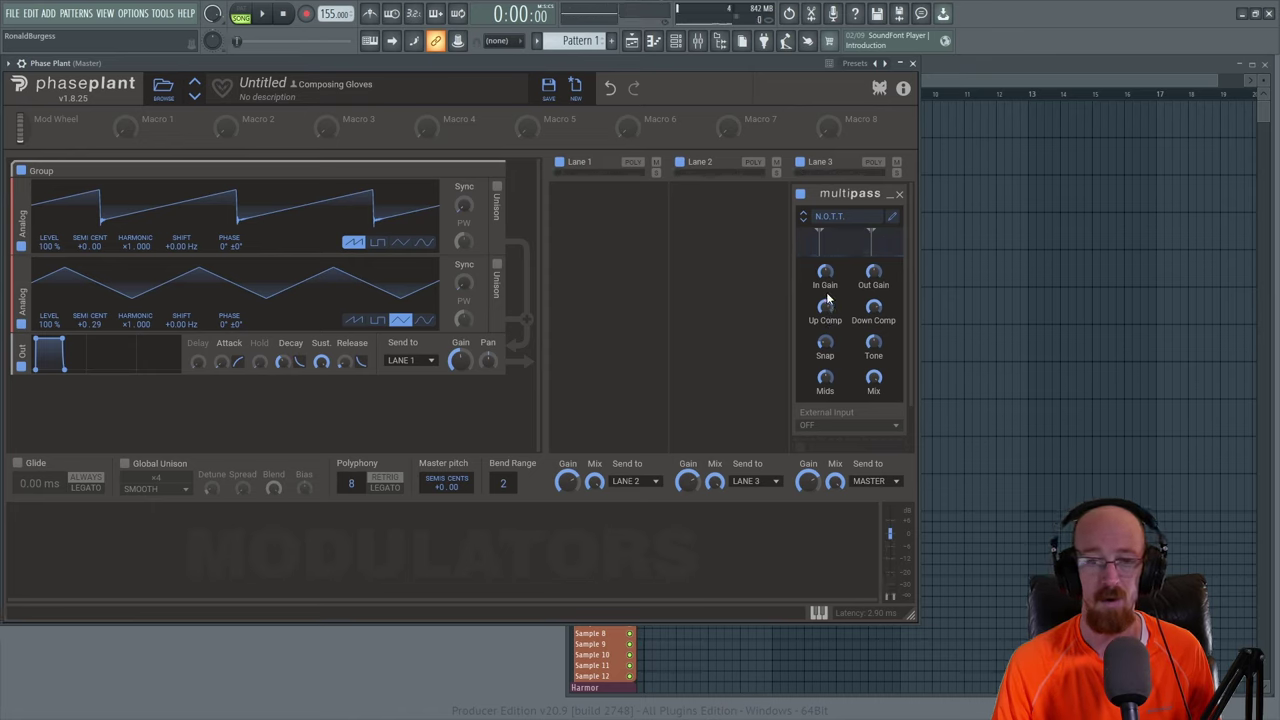
mouse_move(825, 377)
left_click_drag(825, 377, 825, 374)
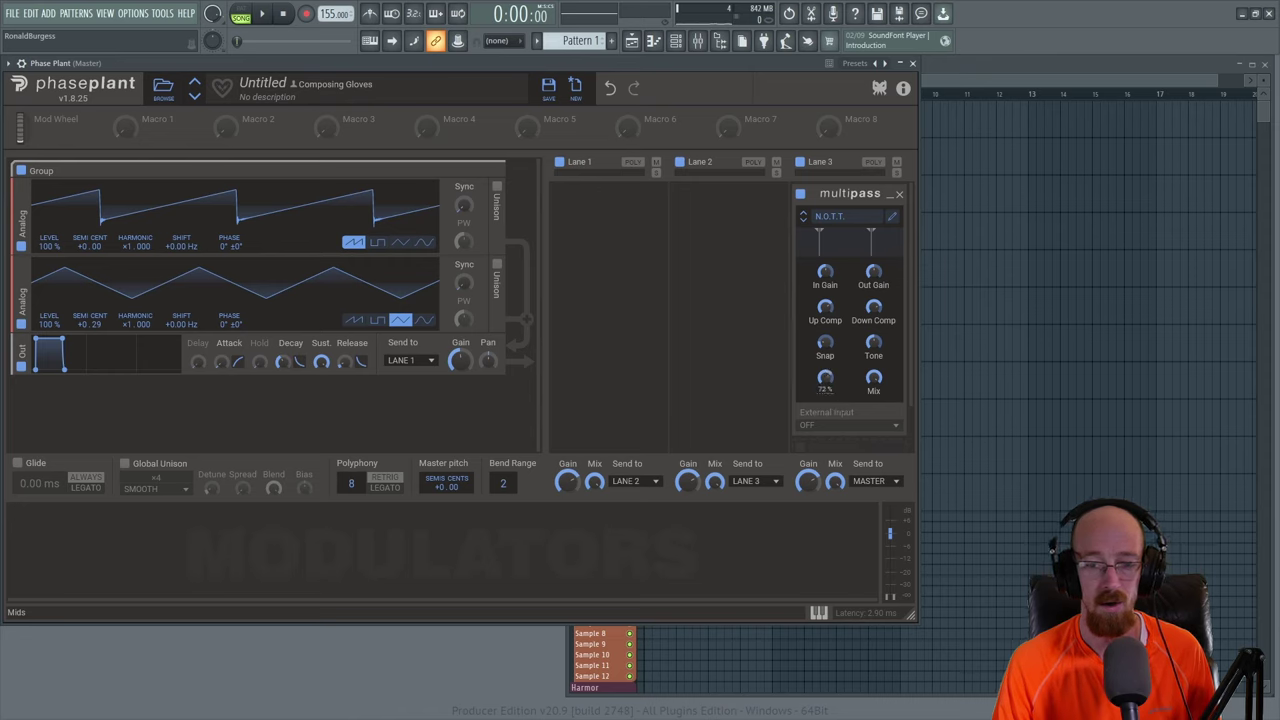
key("space")
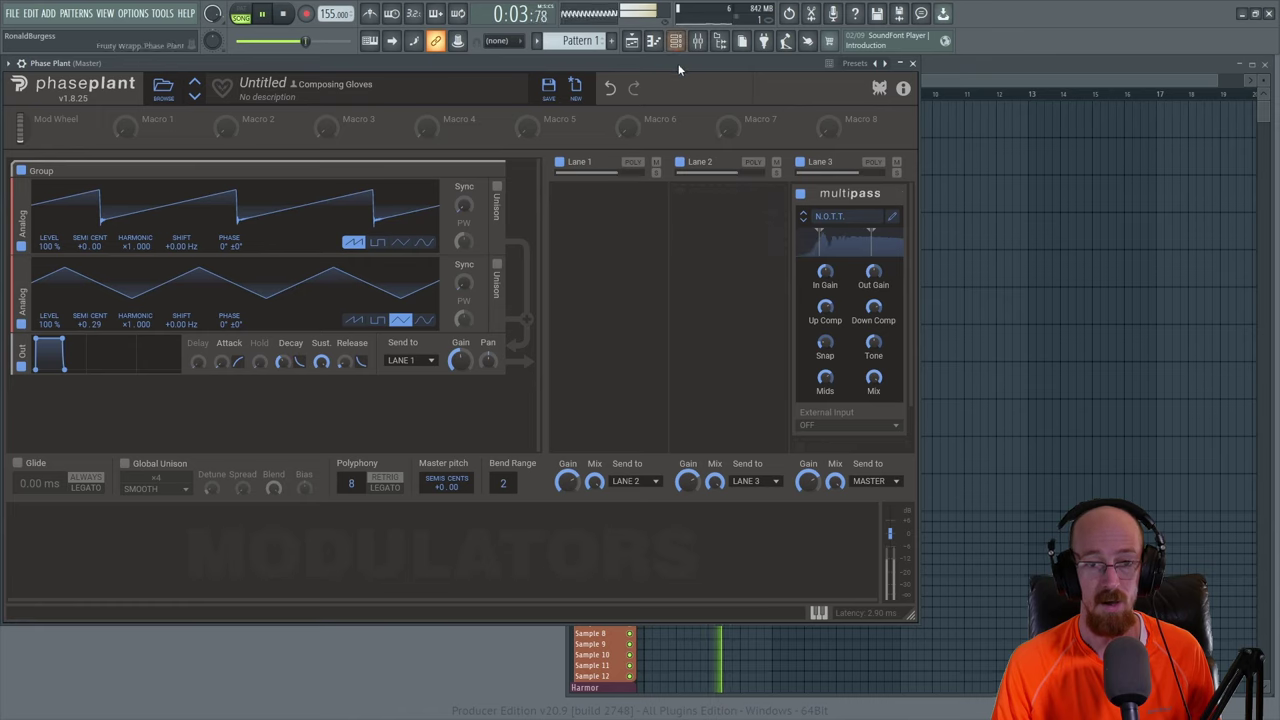
key("space")
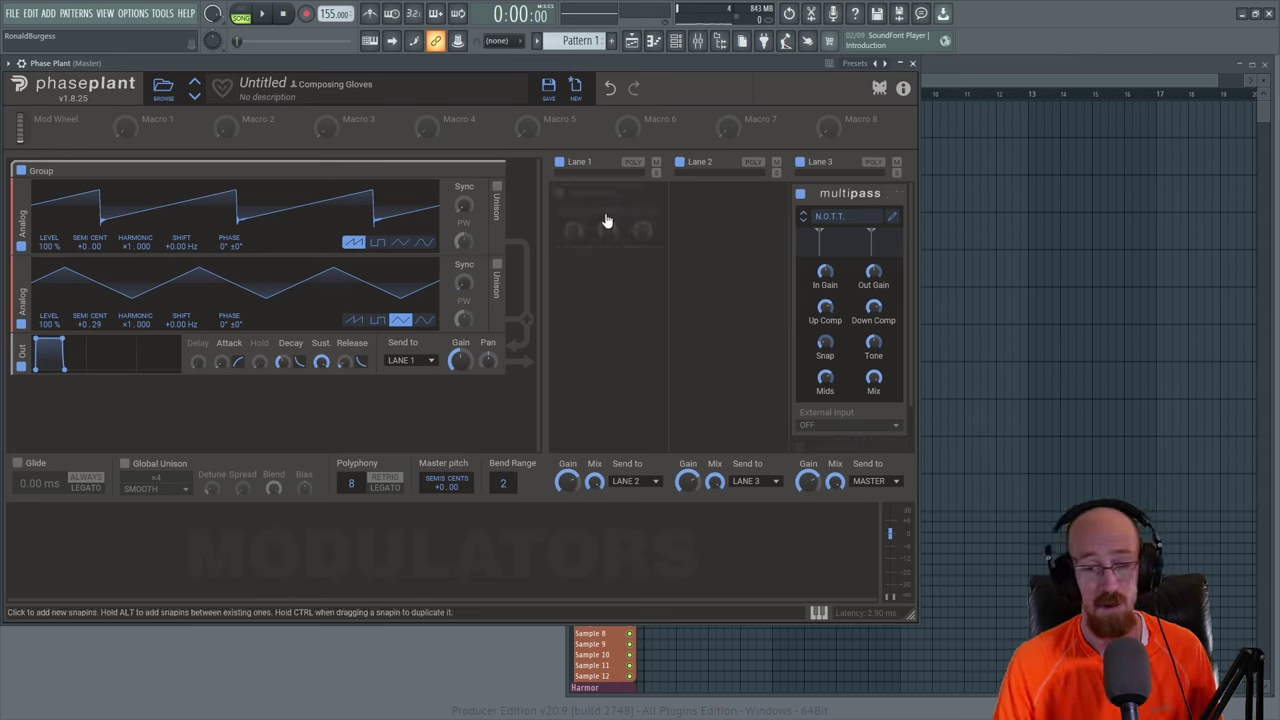
- Add a Phase Distortion effect to Lane 1 via a 'phase' search
left_click(606, 220)
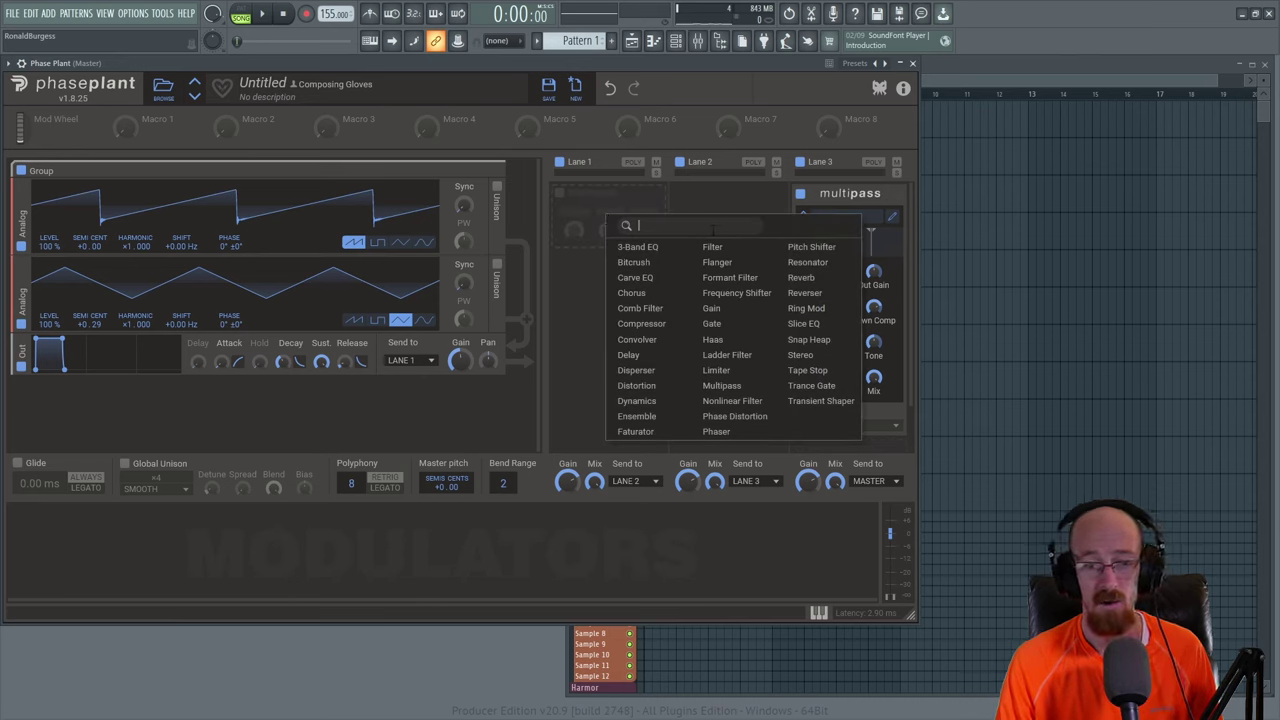
type("phase")
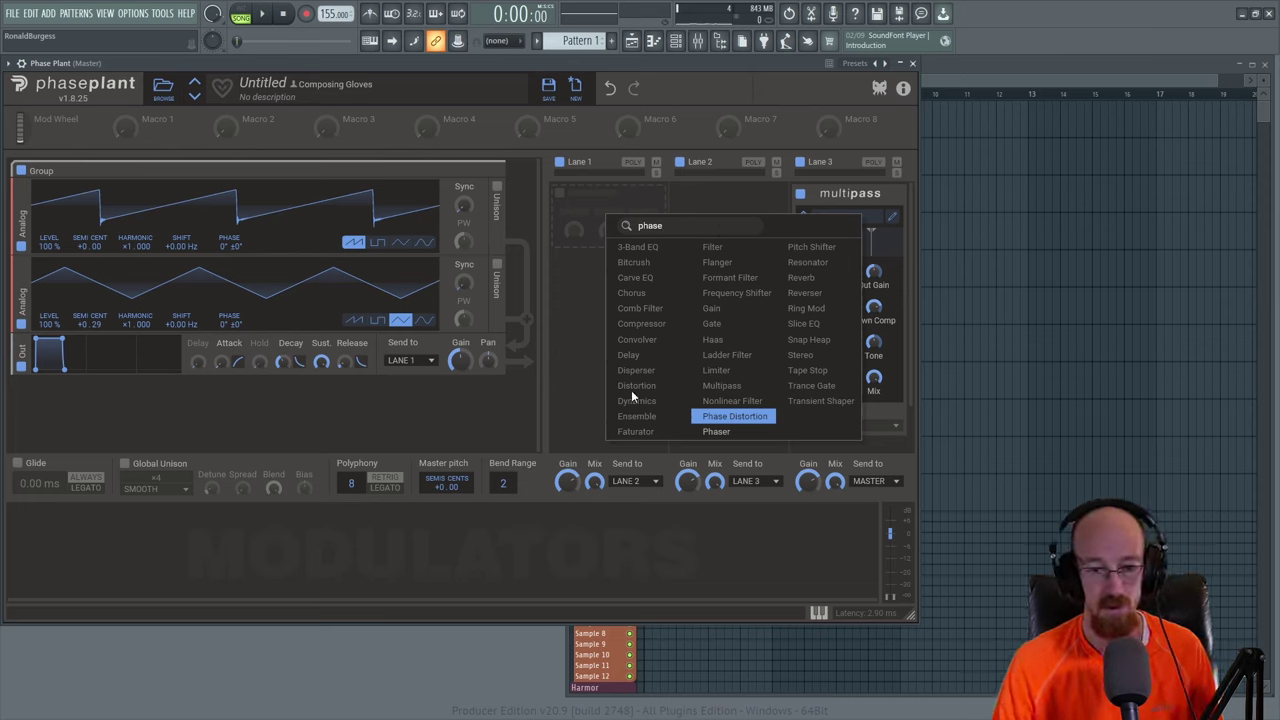
left_click(725, 416)
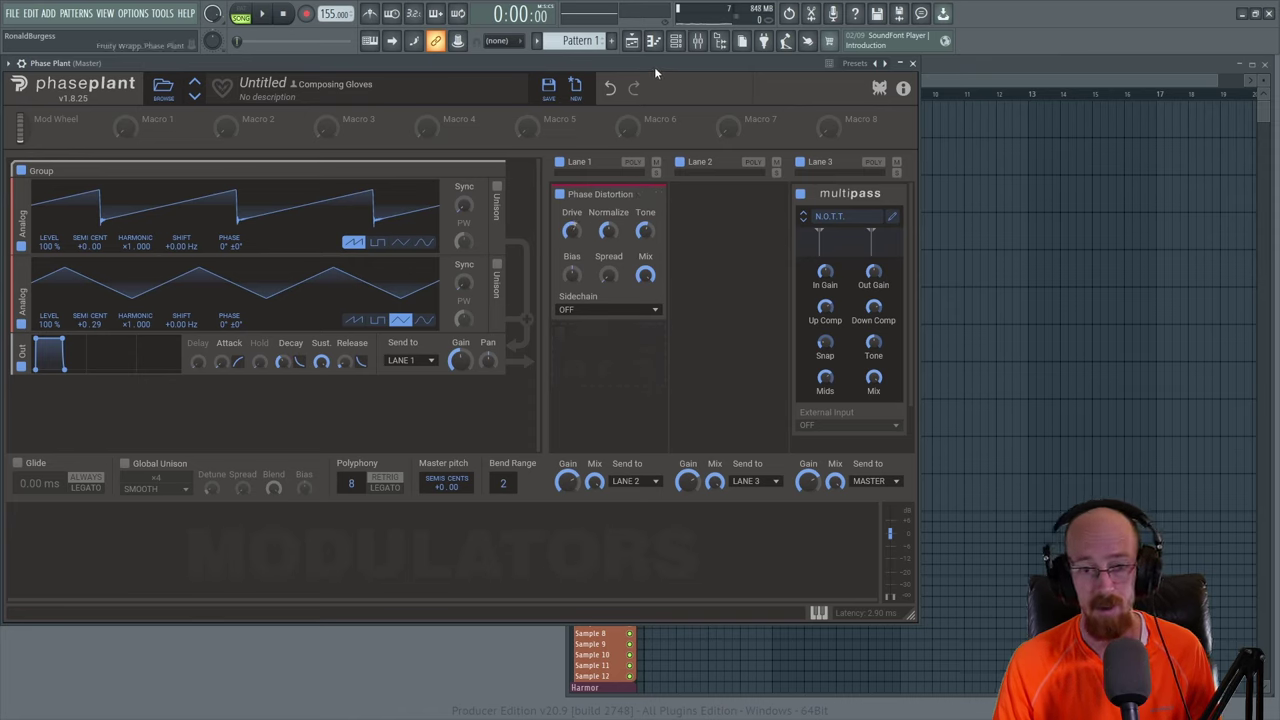
- Set Phase Distortion spread to about 41° and tone to about 398 Hz
left_click_drag(607, 275, 607, 262)
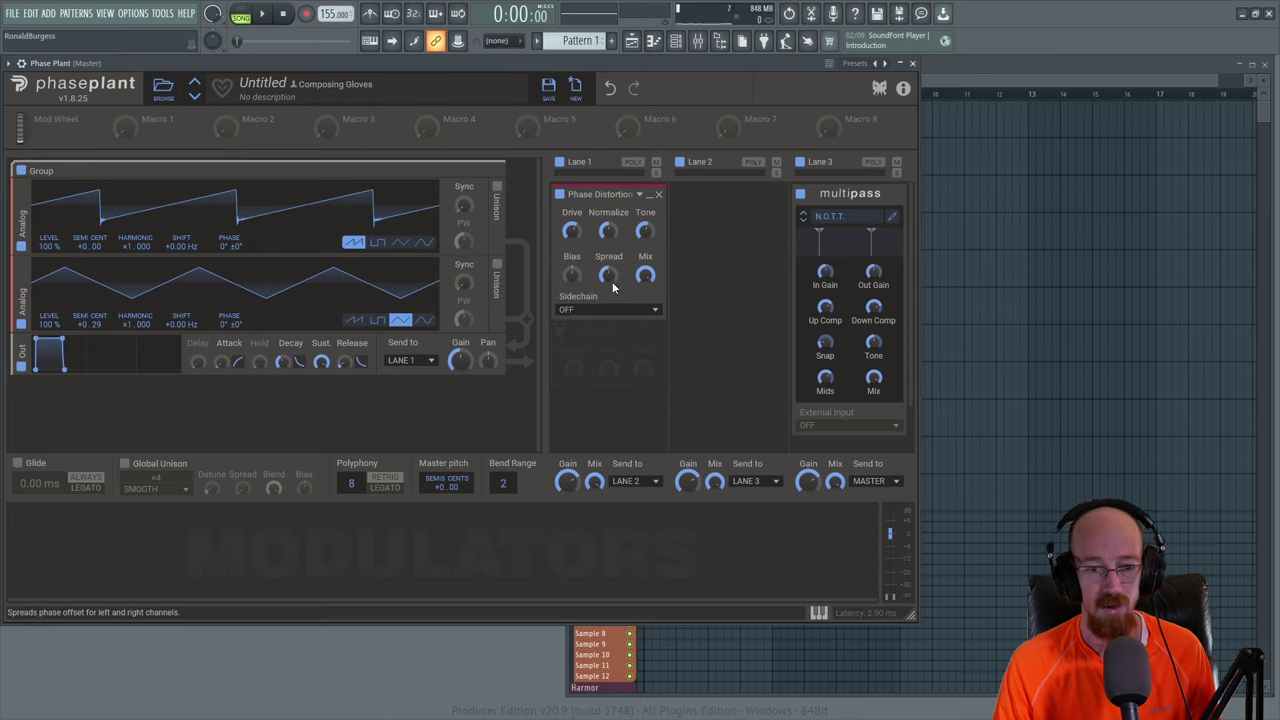
key("space")
left_click_drag(607, 275, 607, 273)
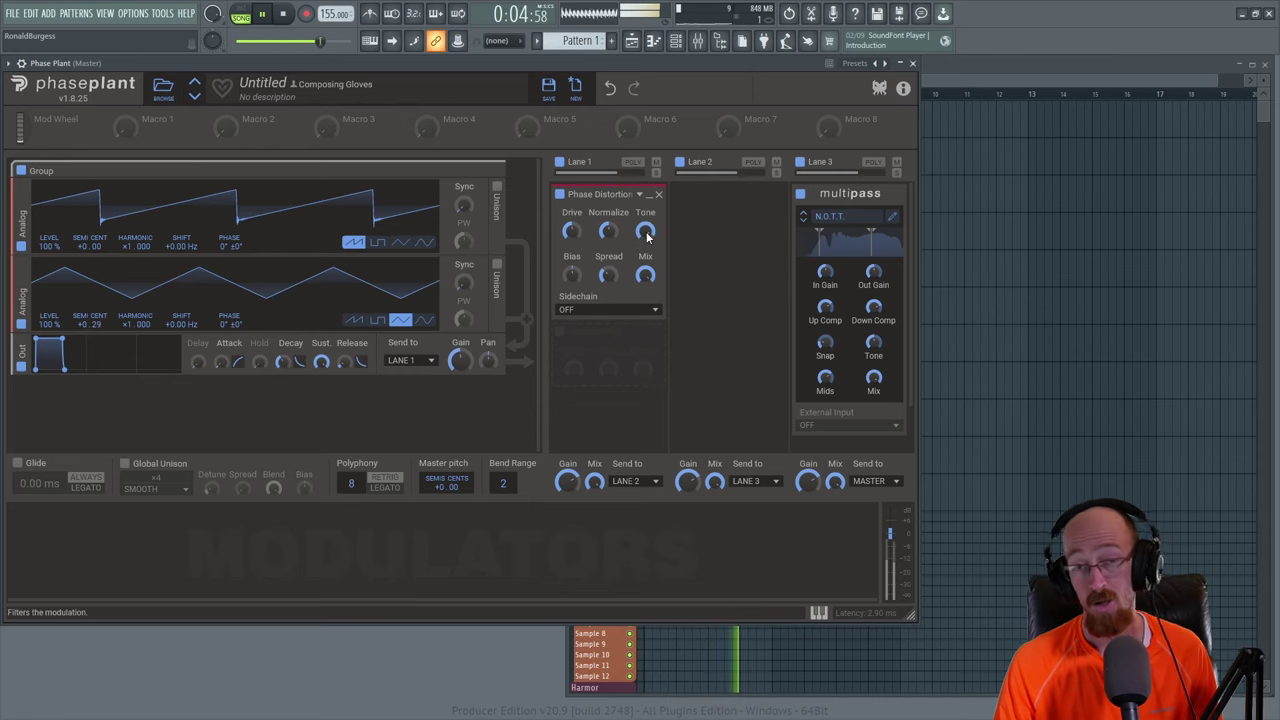
left_click_drag(646, 232, 571, 277)
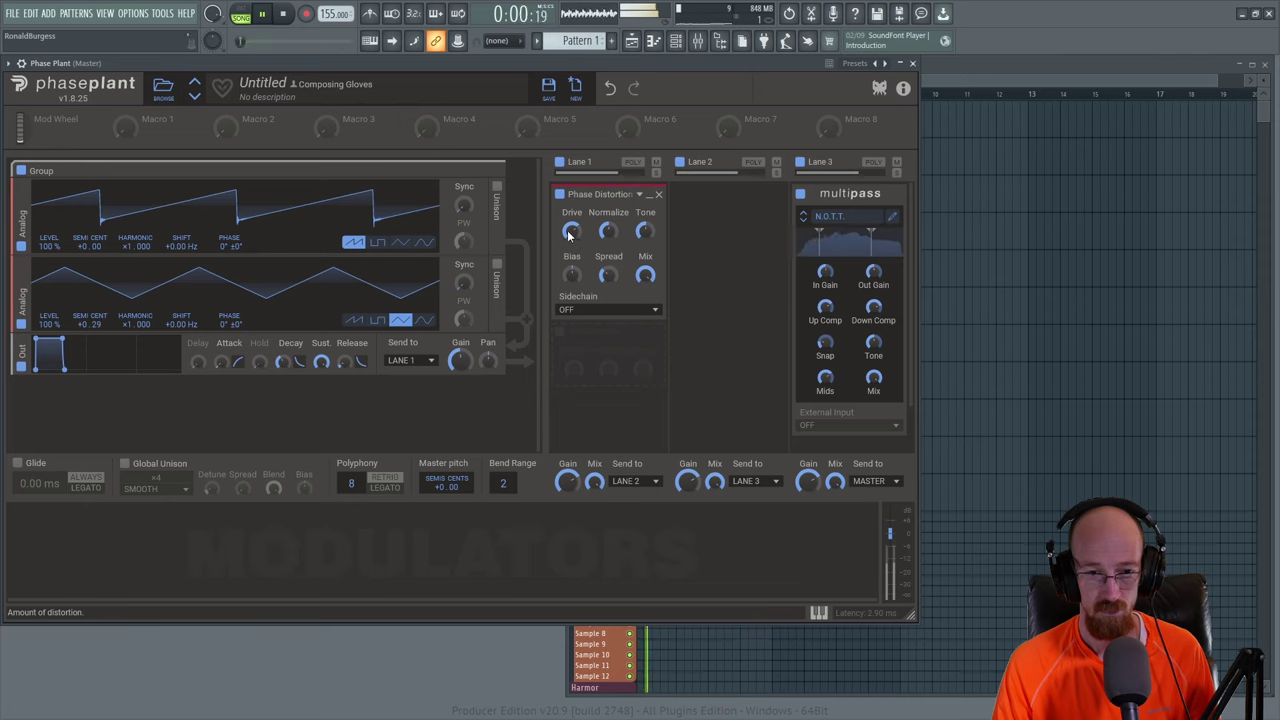
key("space")
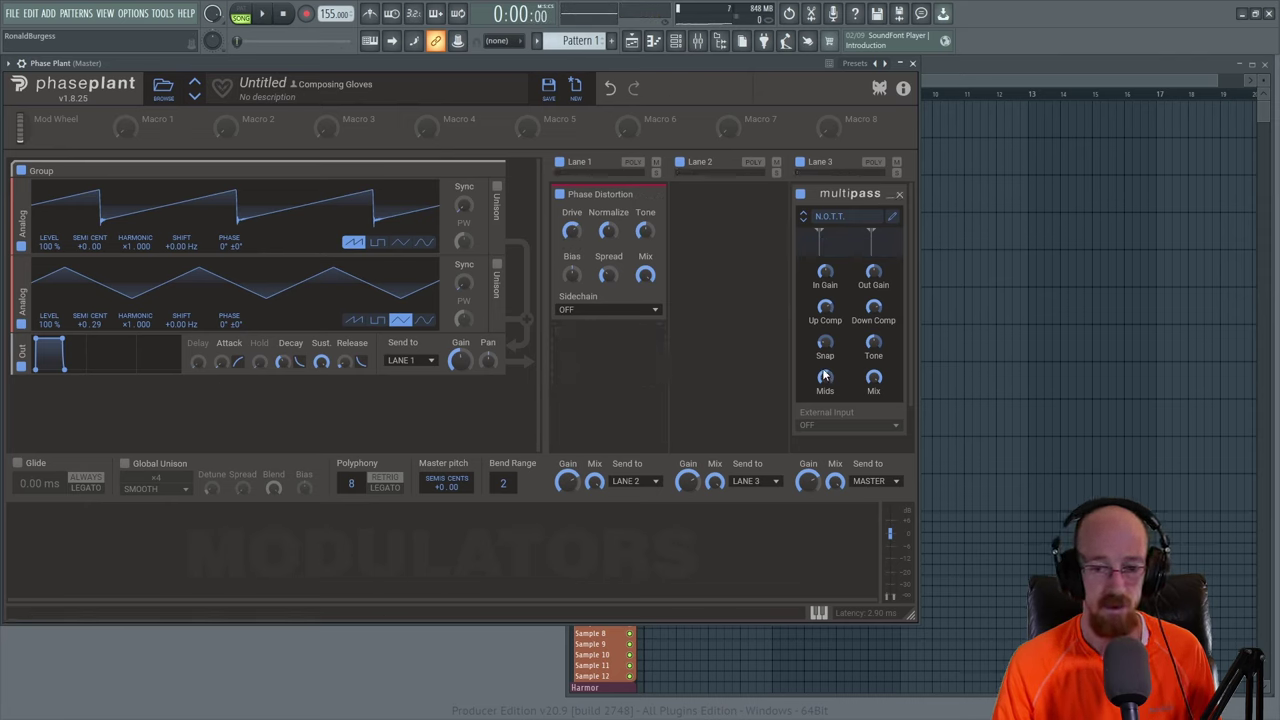
- Lower the Multipass mids to about 39% while listening
key("space")
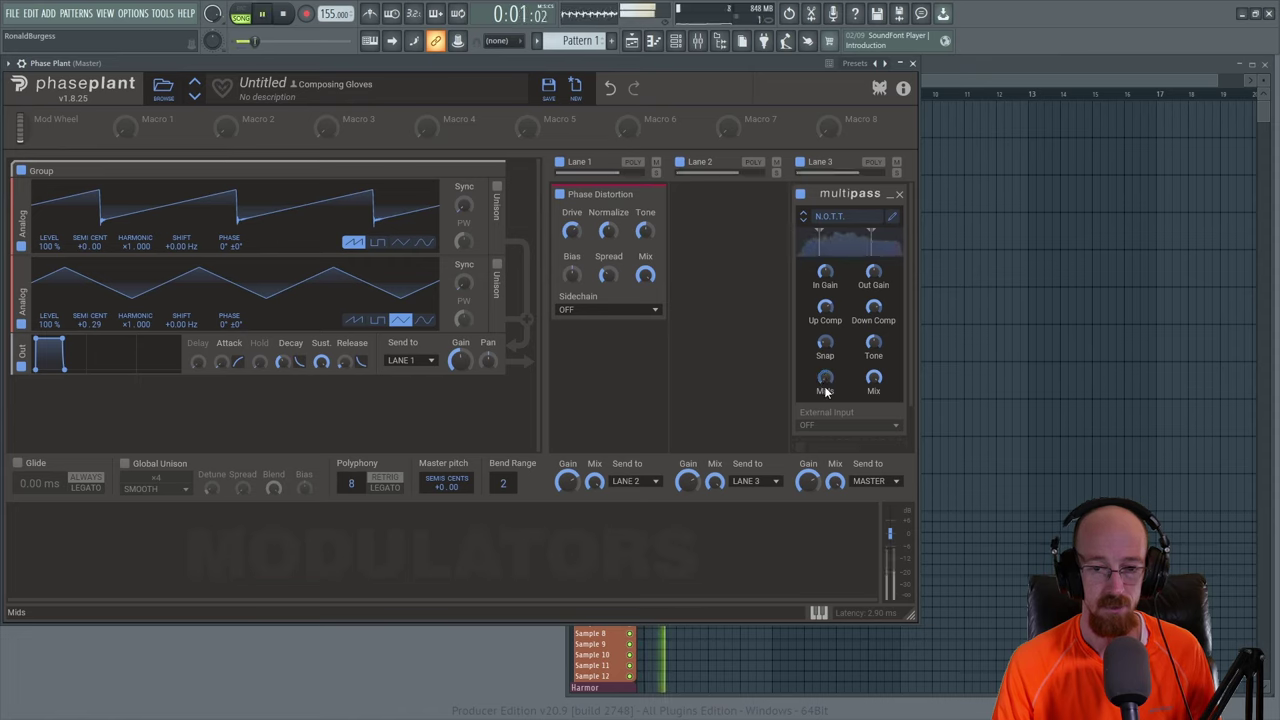
left_click_drag(825, 390, 825, 374)
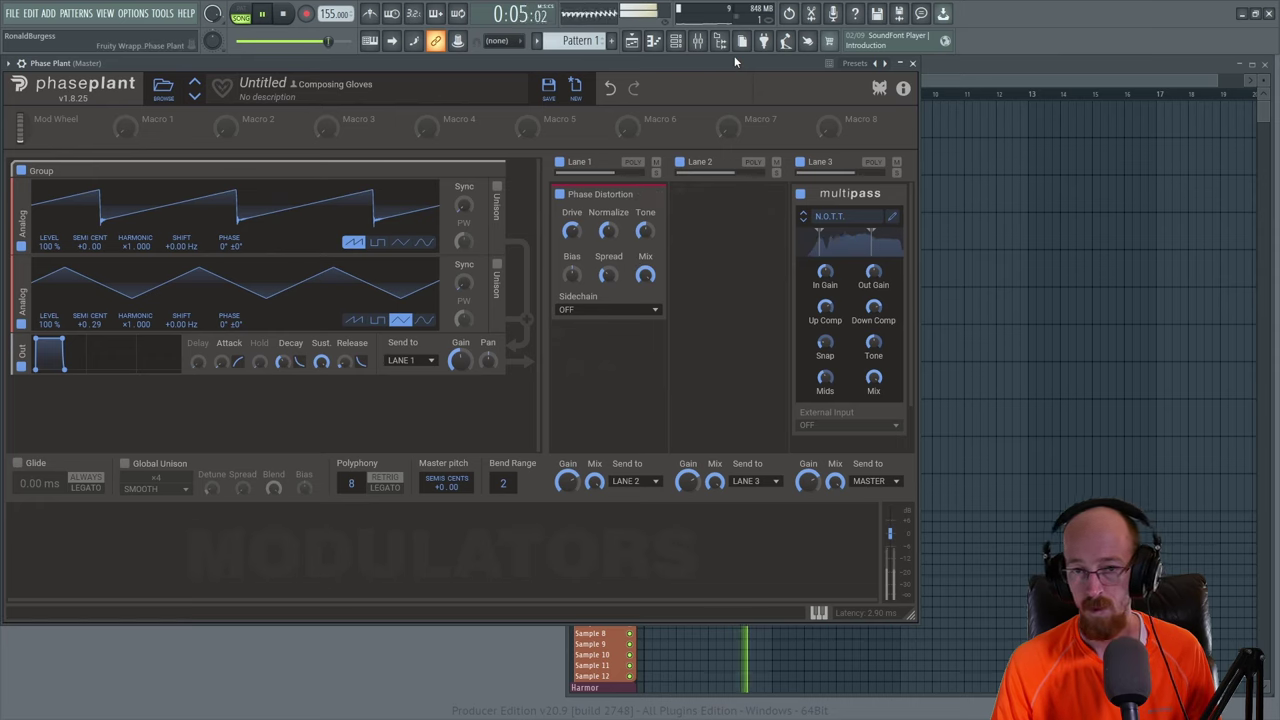
key("space")
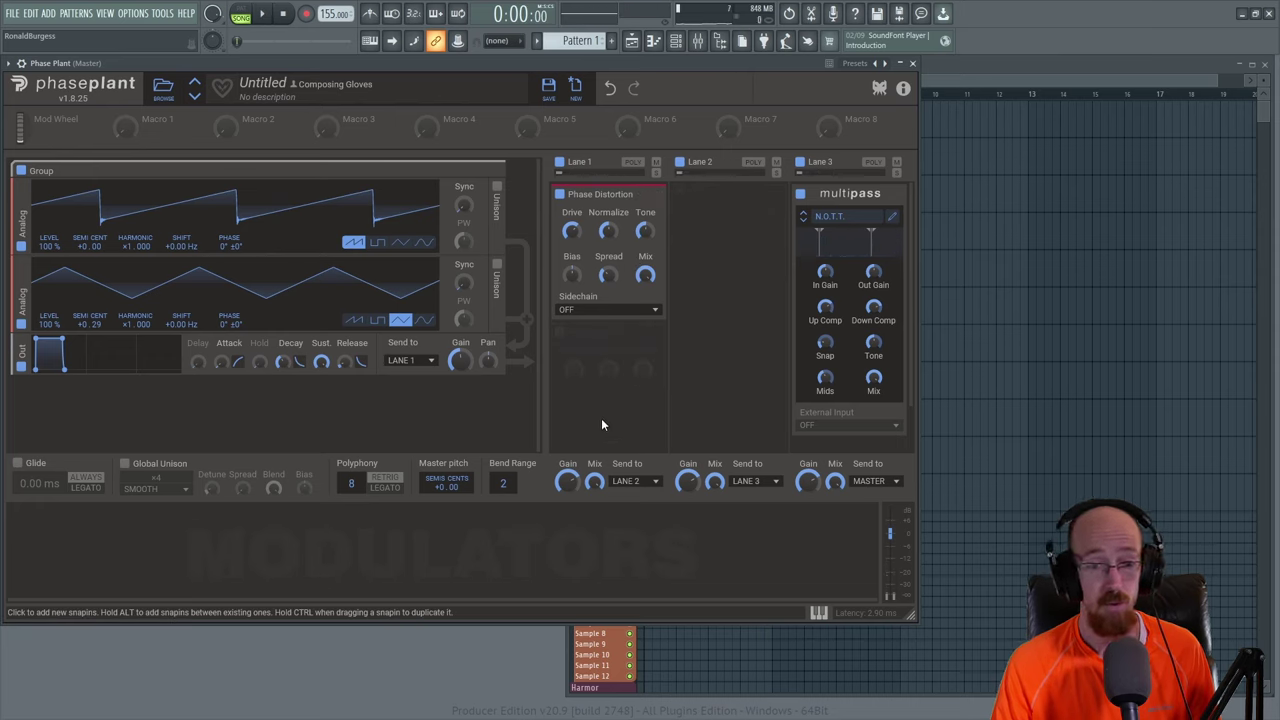
- Collapse Phase Distortion and add a Faturator effect below it in Lane 1
left_click(647, 199)
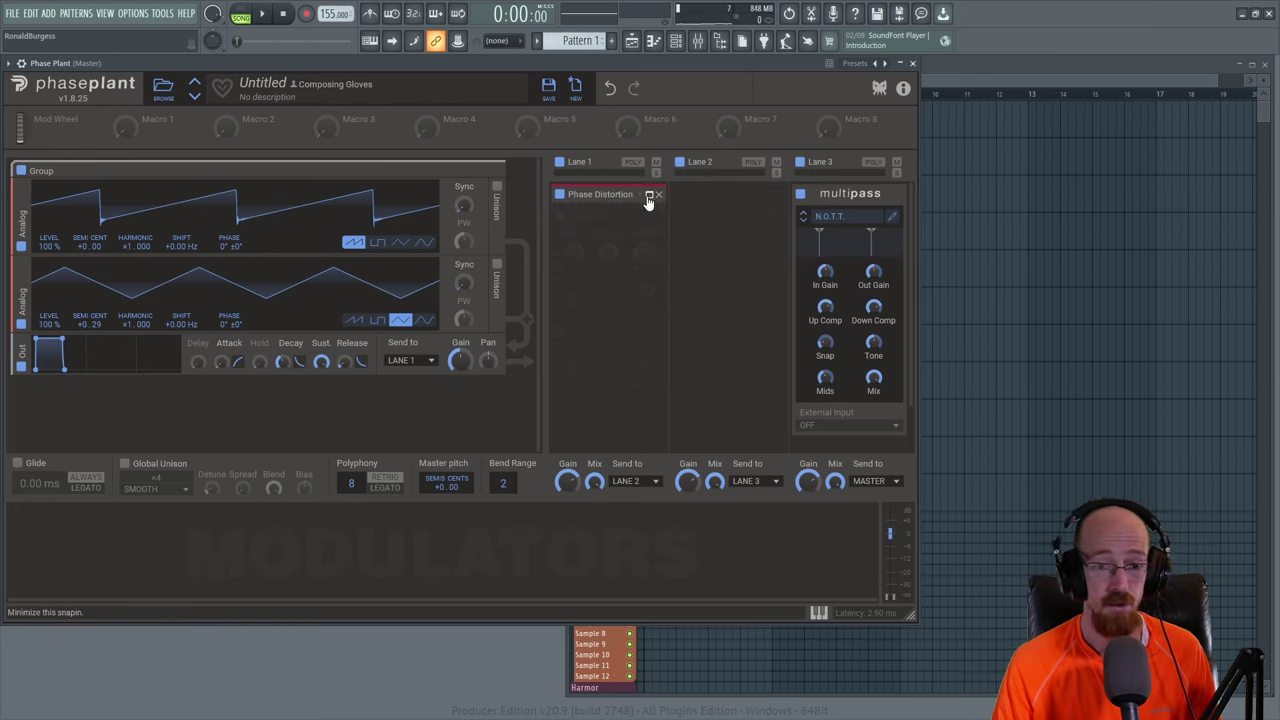
left_click(616, 227)
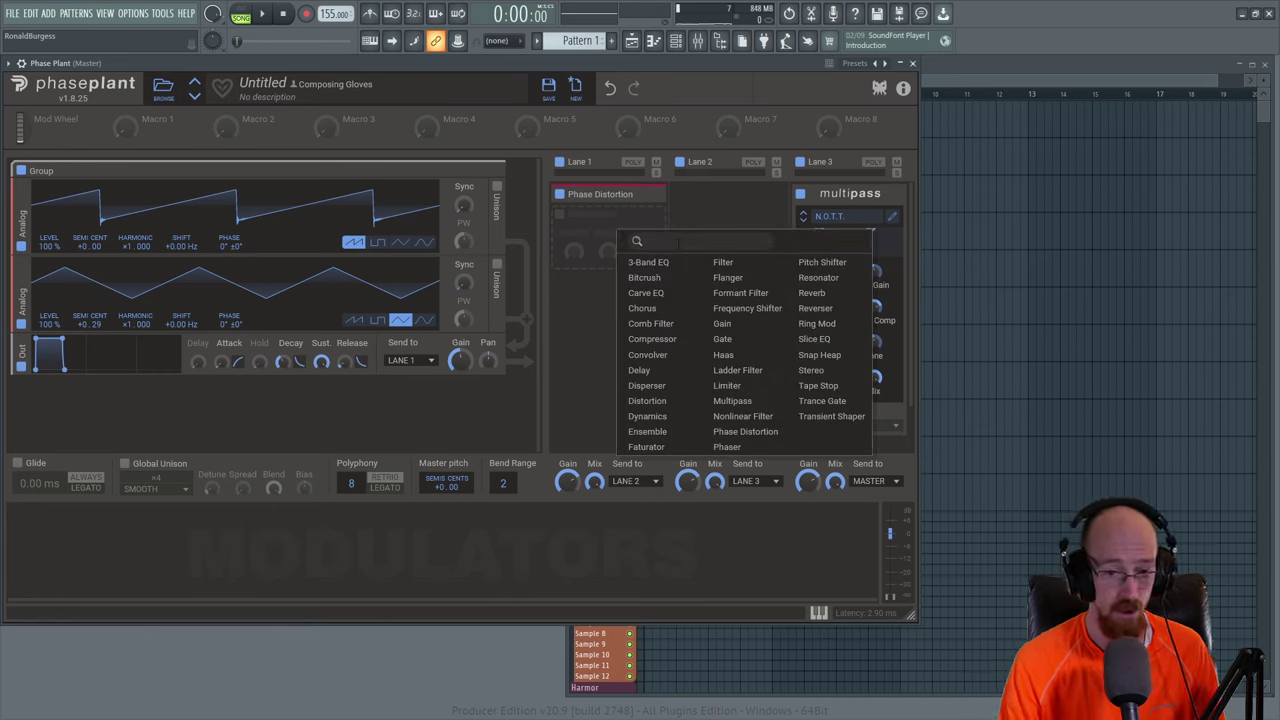
left_click(646, 447)
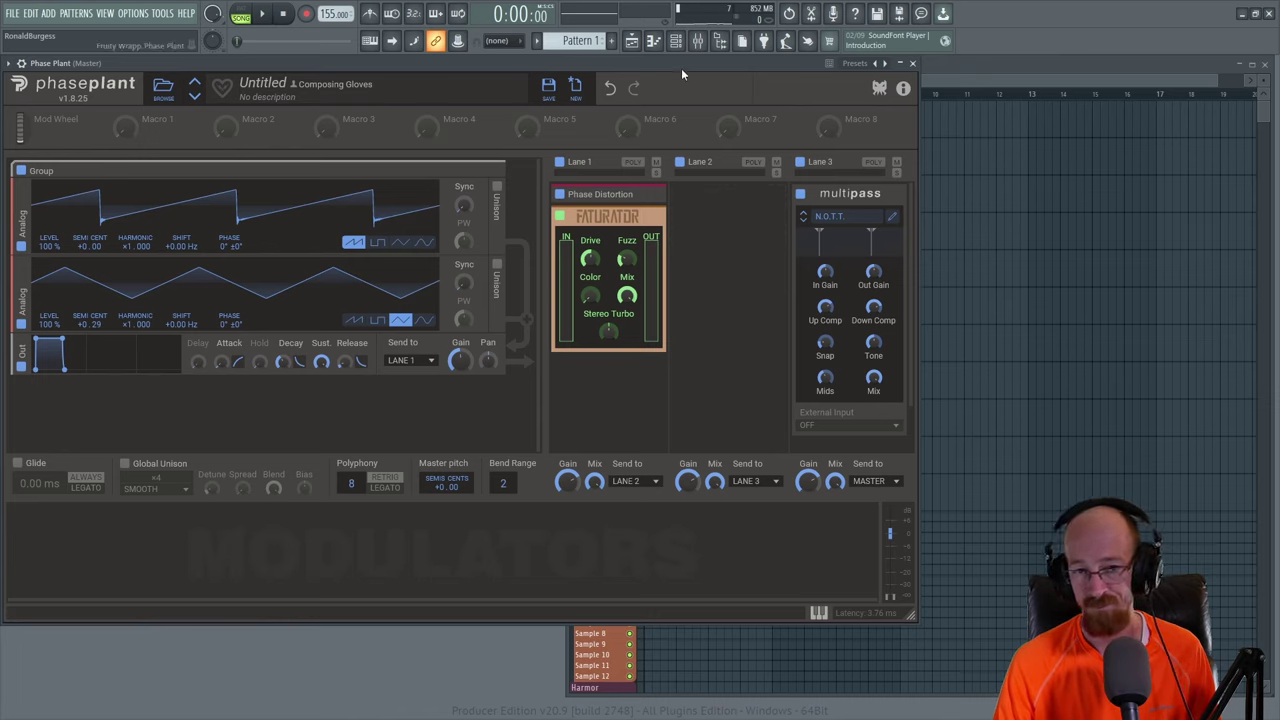
- Make oscillator 2 a sawtooth detuned to +0.41 cents, briefly trying a pulse wave
key("space")
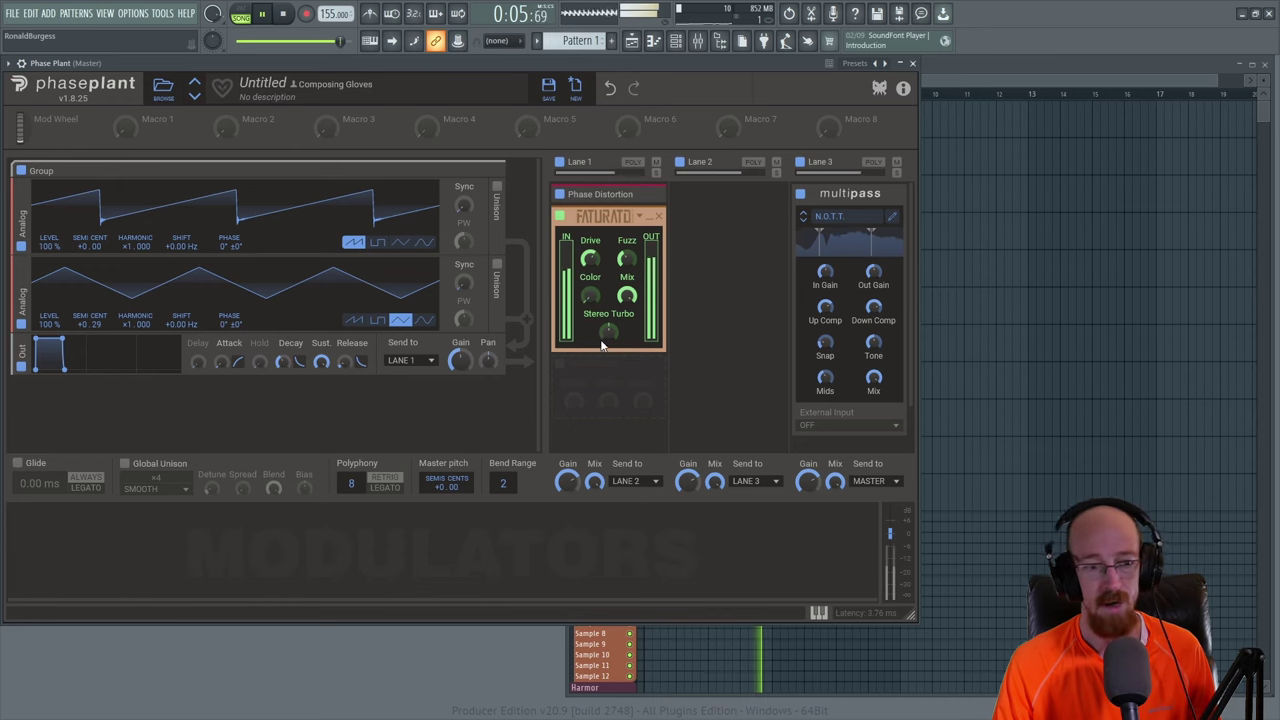
left_click(352, 321)
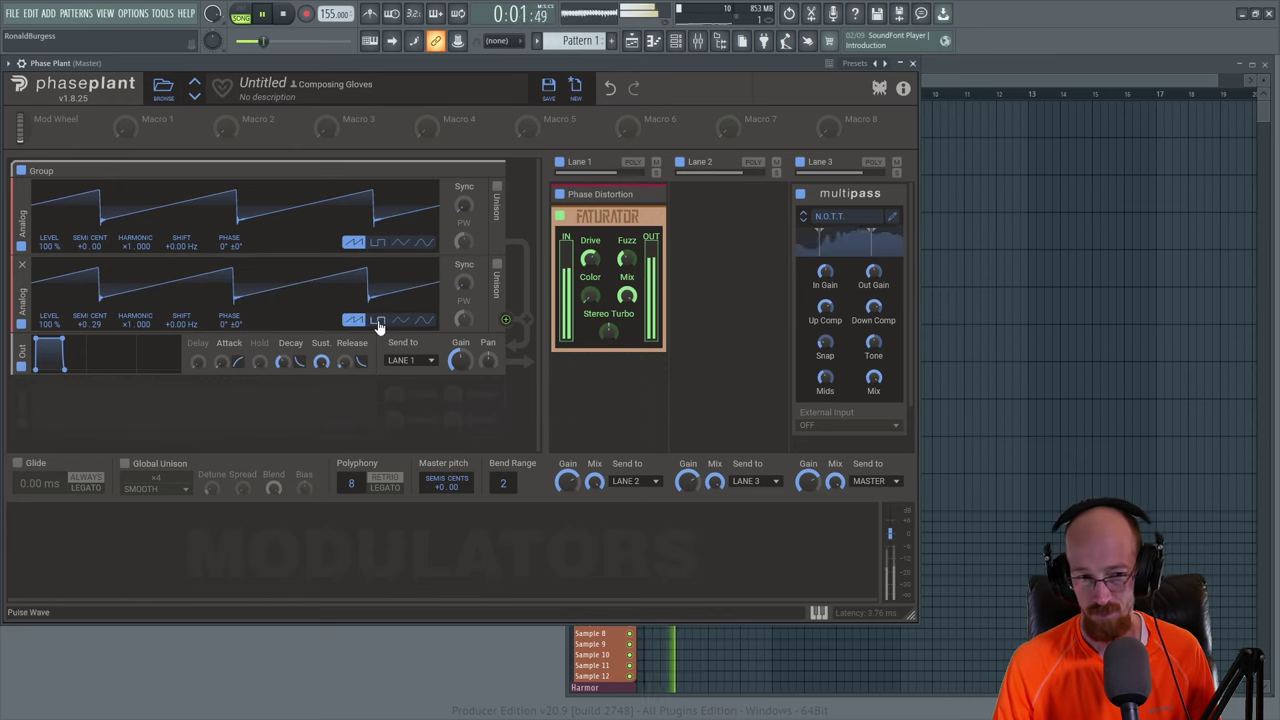
left_click(378, 322)
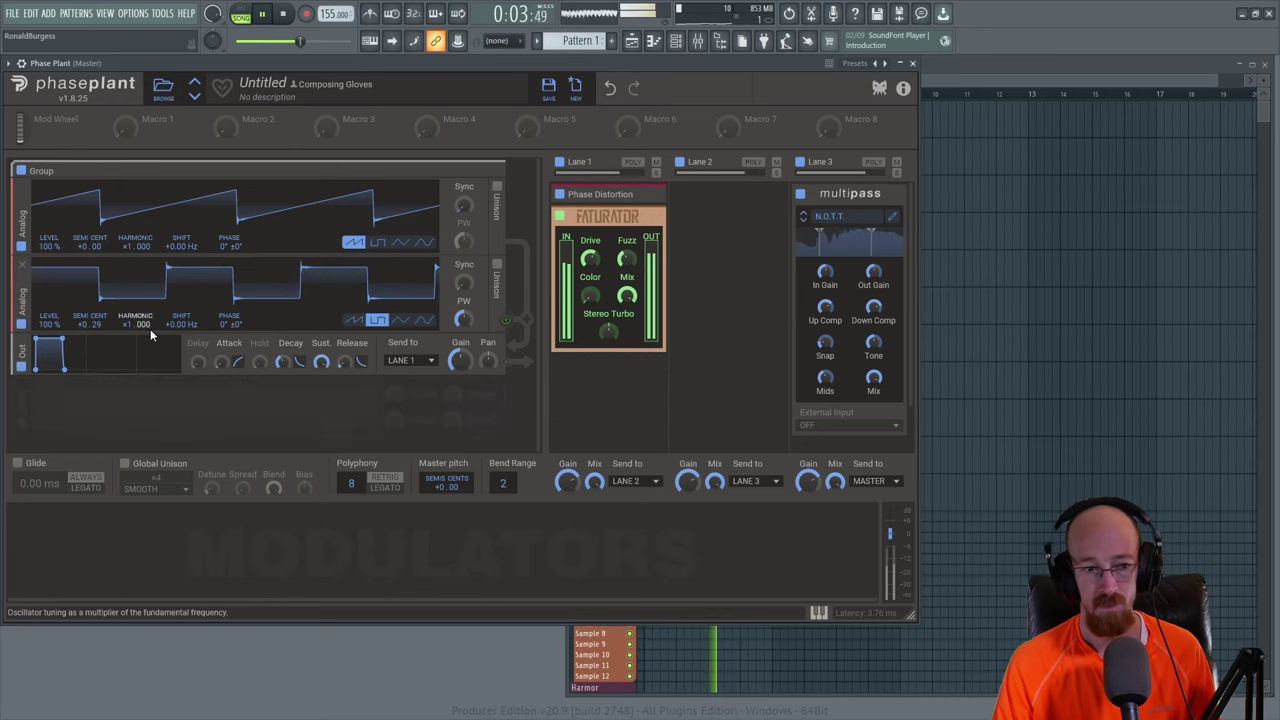
left_click_drag(90, 320, 96, 327)
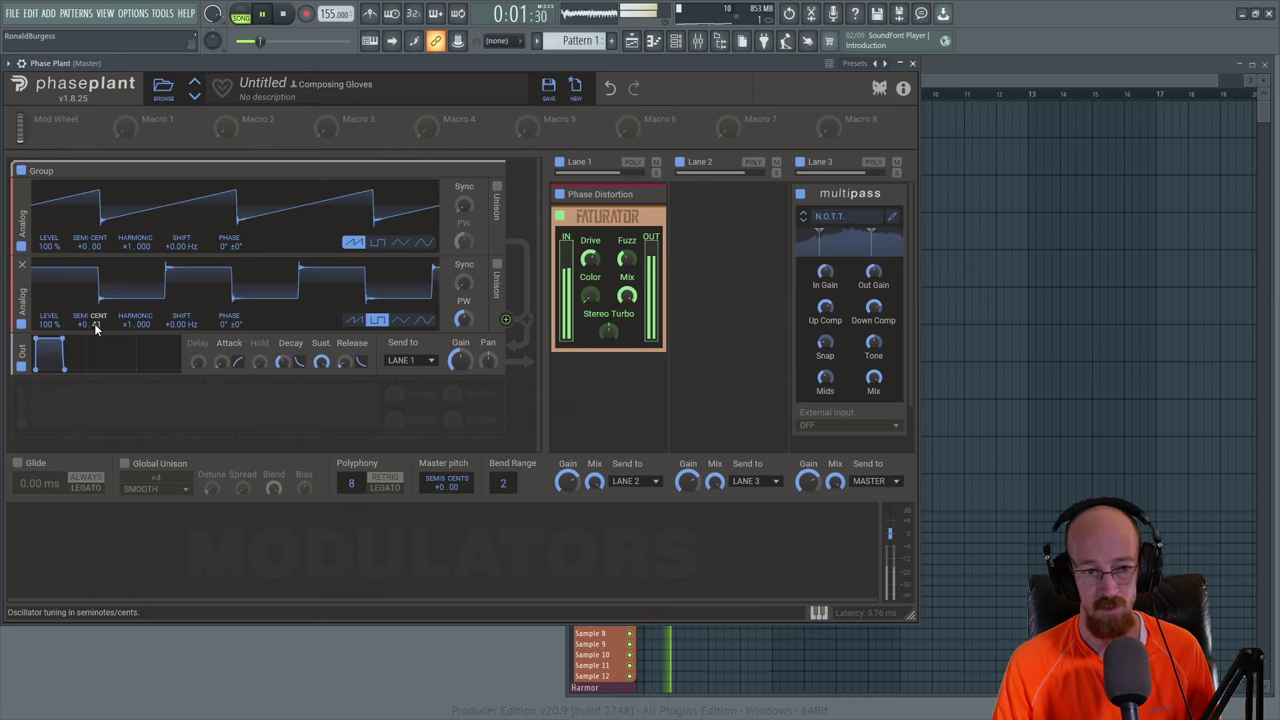
left_click(353, 320)
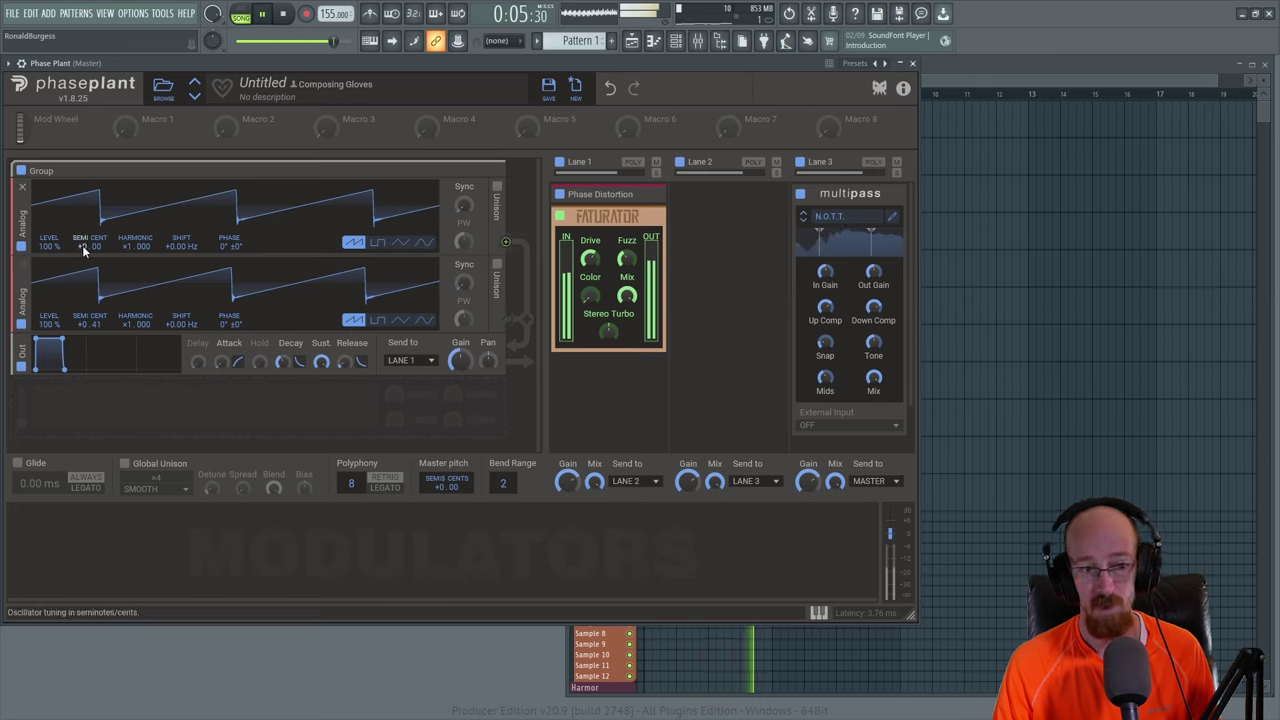
- Drop oscillator 1 to -12 semitones and turn down Faturator's colour
left_click_drag(84, 250, 84, 290)
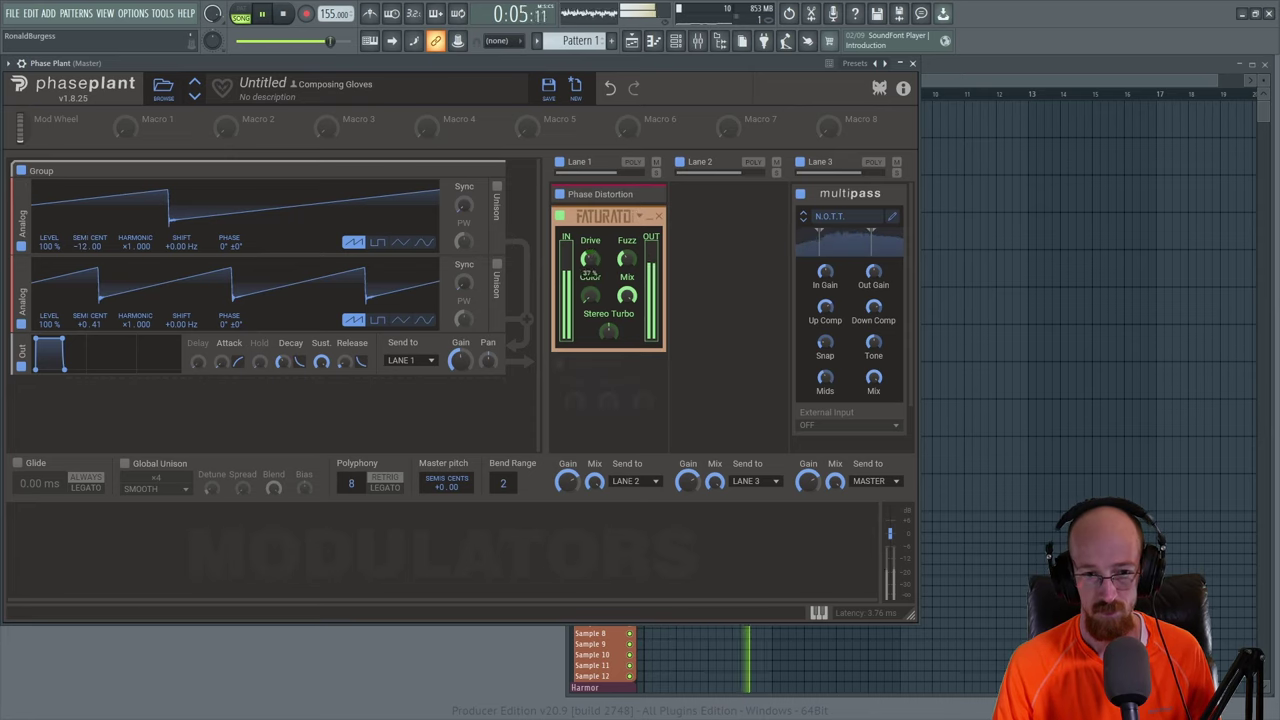
left_click_drag(590, 294, 590, 306)
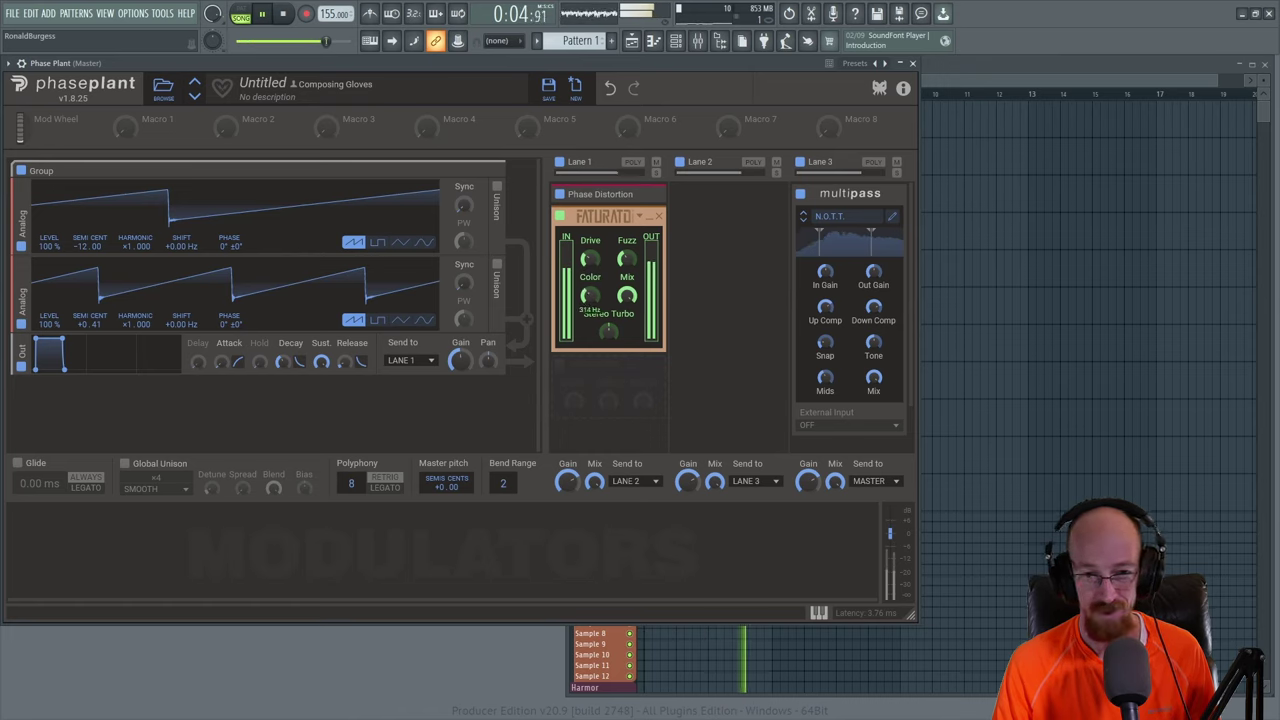
key("space")
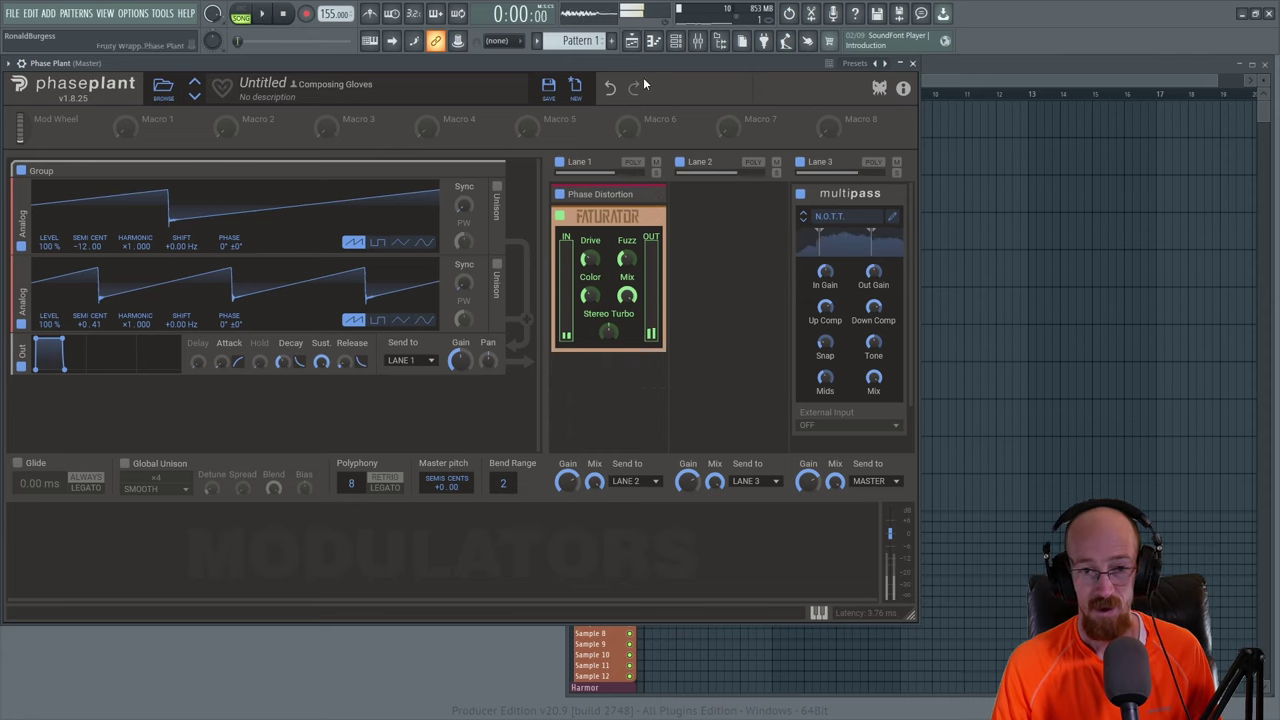
- Bypass Faturator and add a Distortion effect to Lane 1, removing an accidental Disperser
left_click(648, 216)
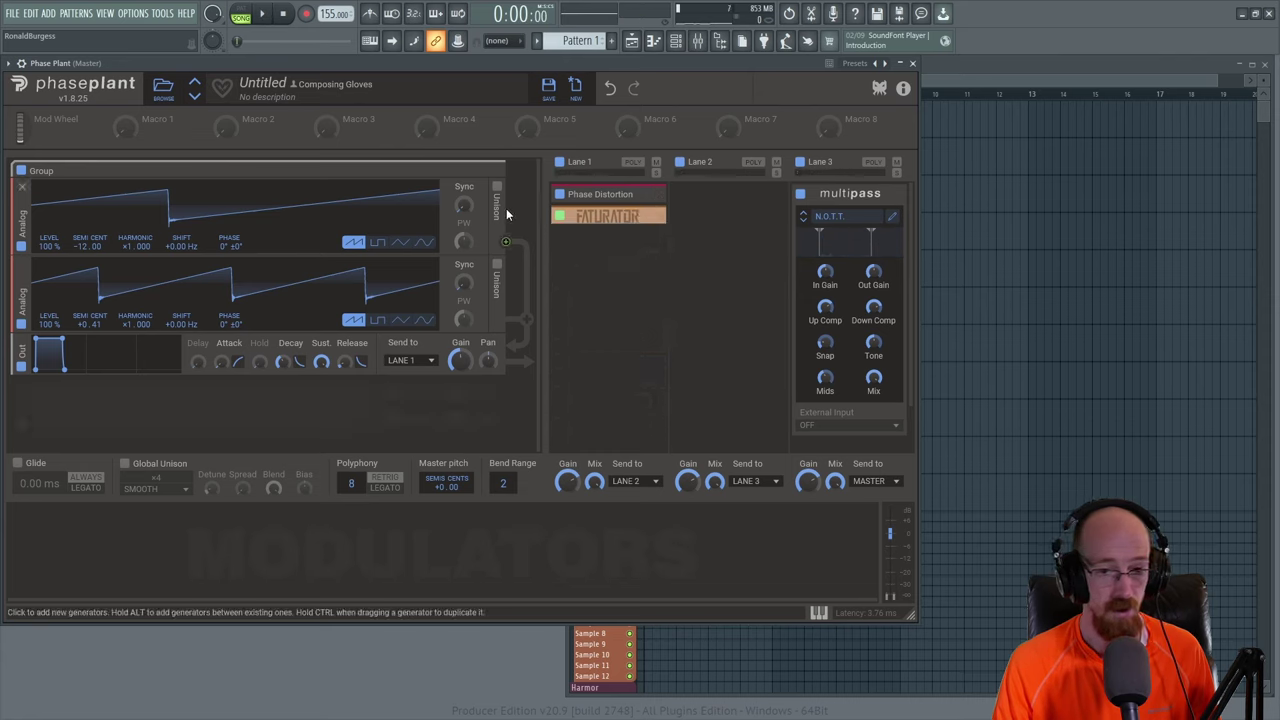
left_click(559, 216)
left_click(604, 262)
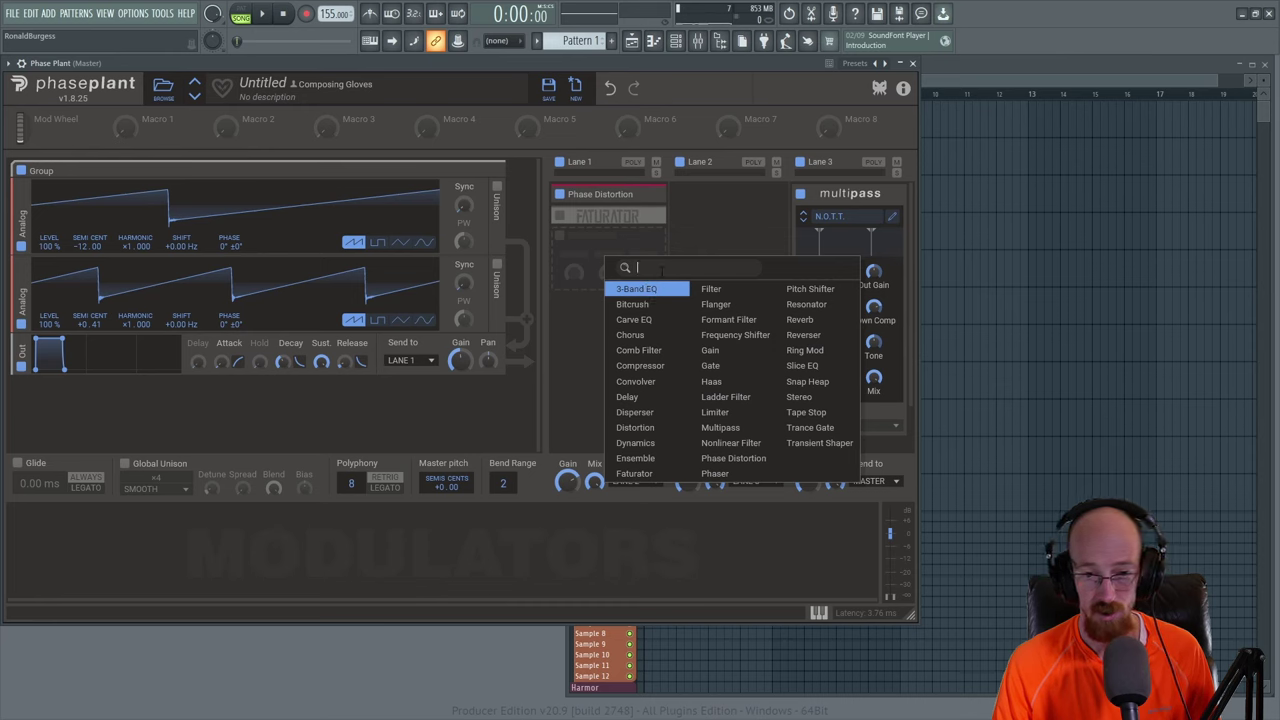
type("dis")
key("Return")
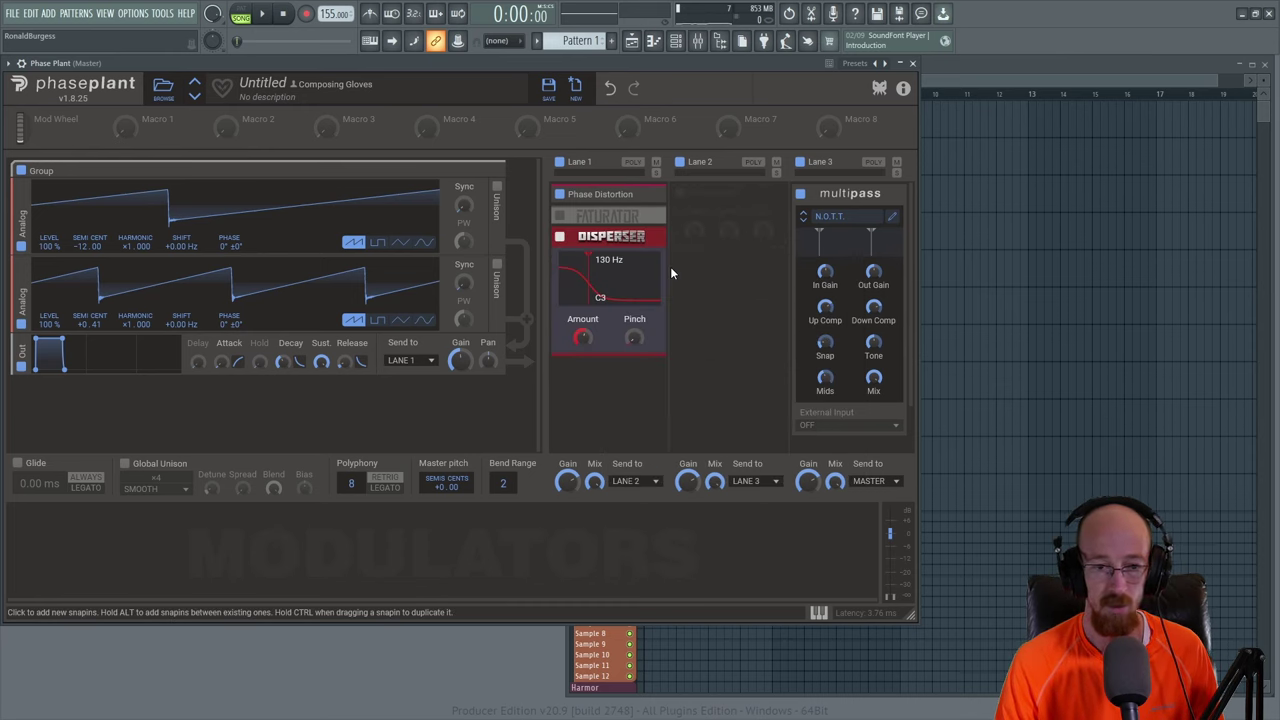
left_click(659, 236)
left_click(629, 268)
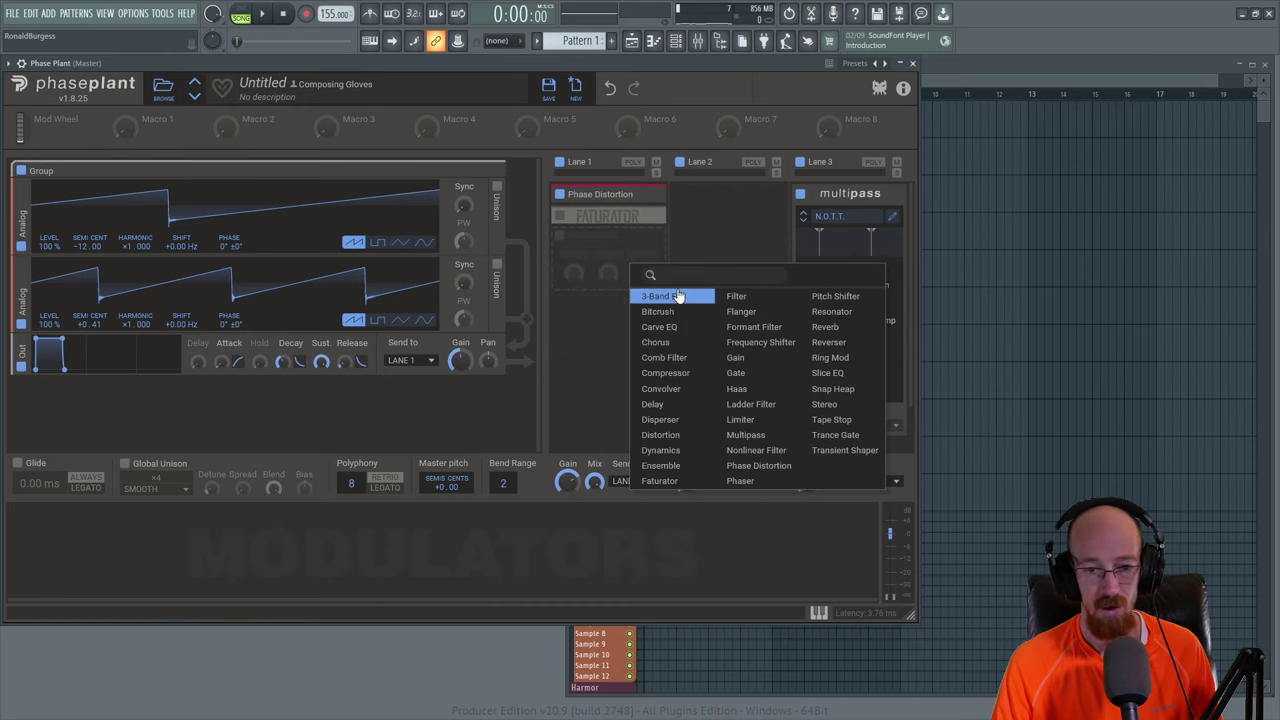
type("dist")
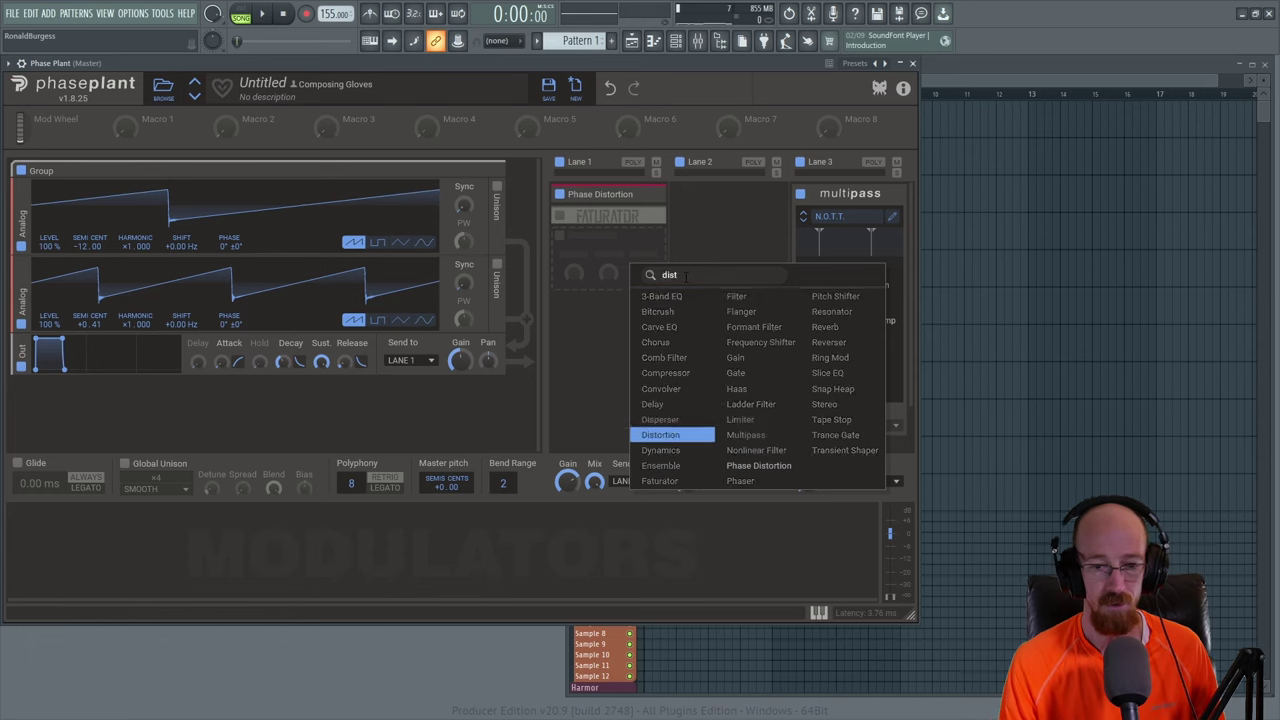
key("Return")
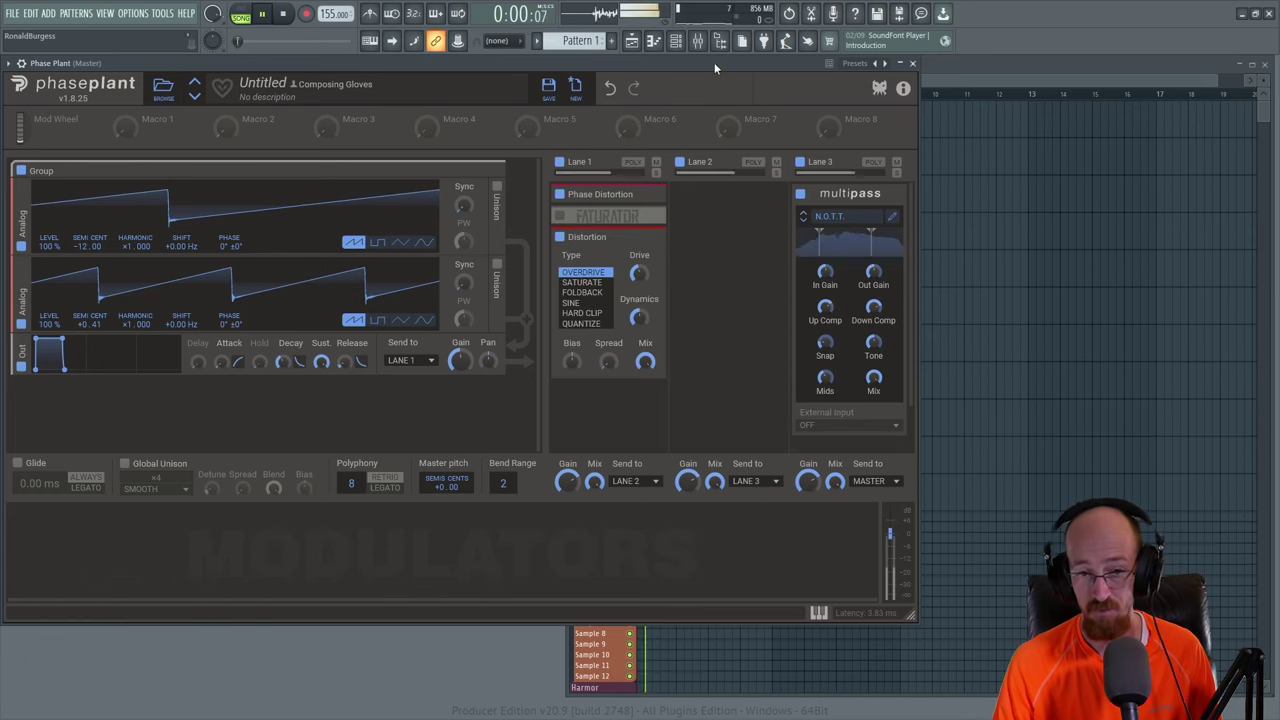
- Try the SATURATE distortion type and raise Phase Distortion's tone to 440 Hz
key("space")
mouse_move(639, 273)
mouse_move(639, 318)
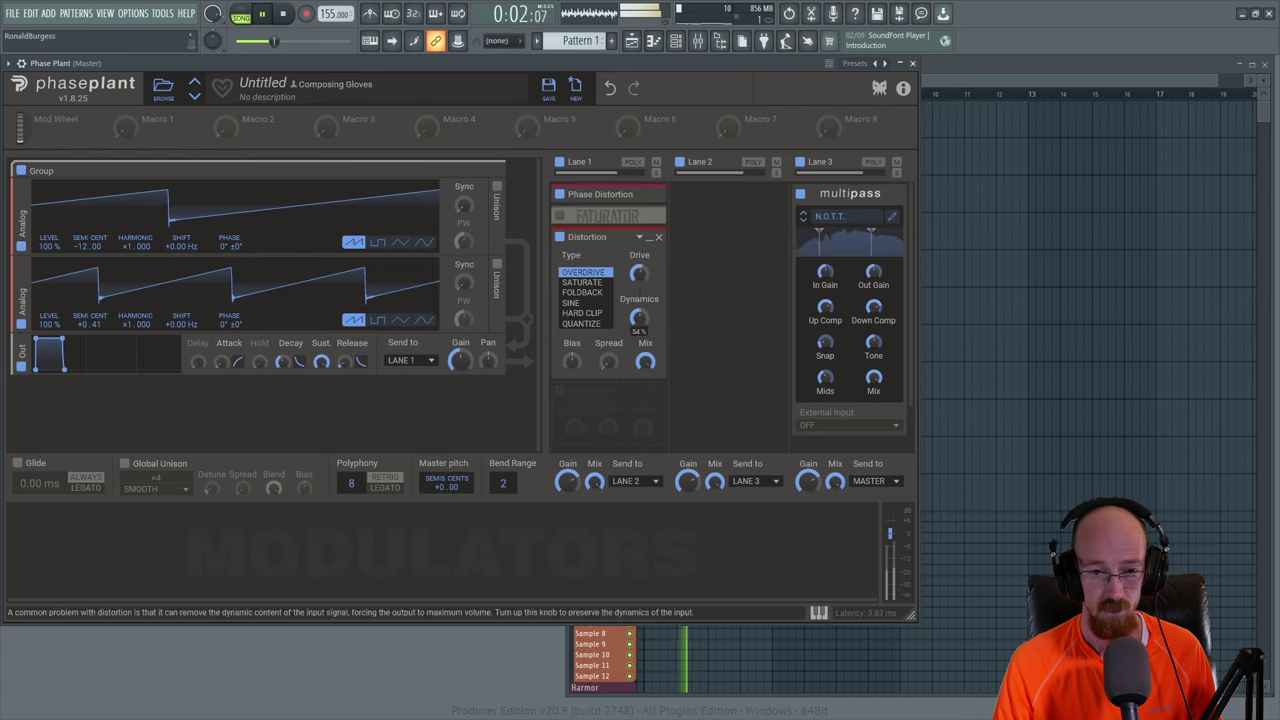
left_click(588, 283)
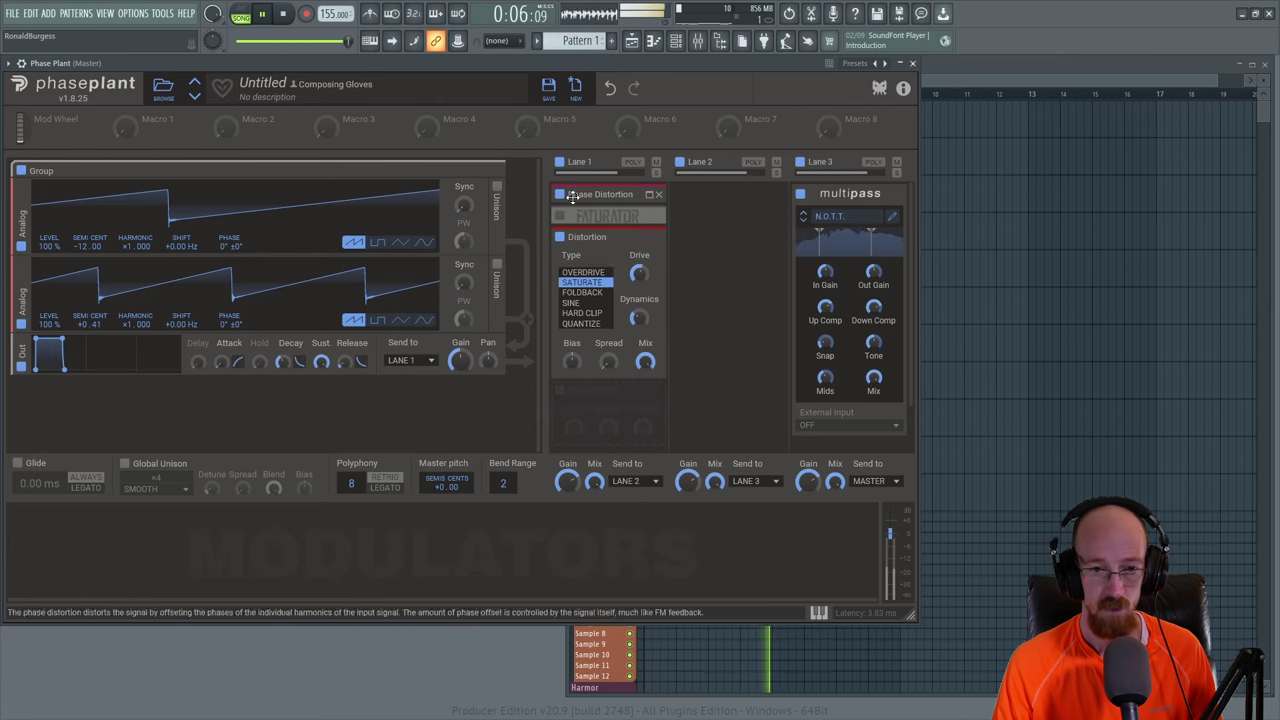
left_click(648, 196)
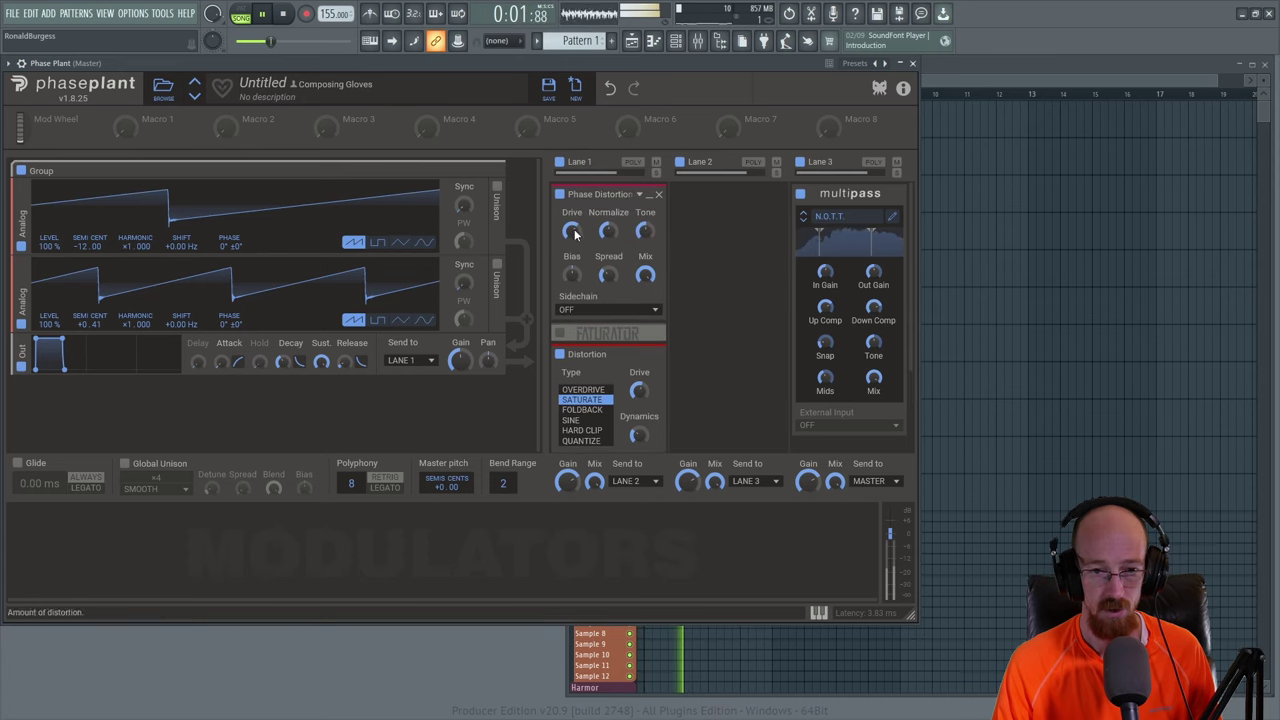
mouse_move(645, 232)
left_click_drag(645, 232, 645, 206)
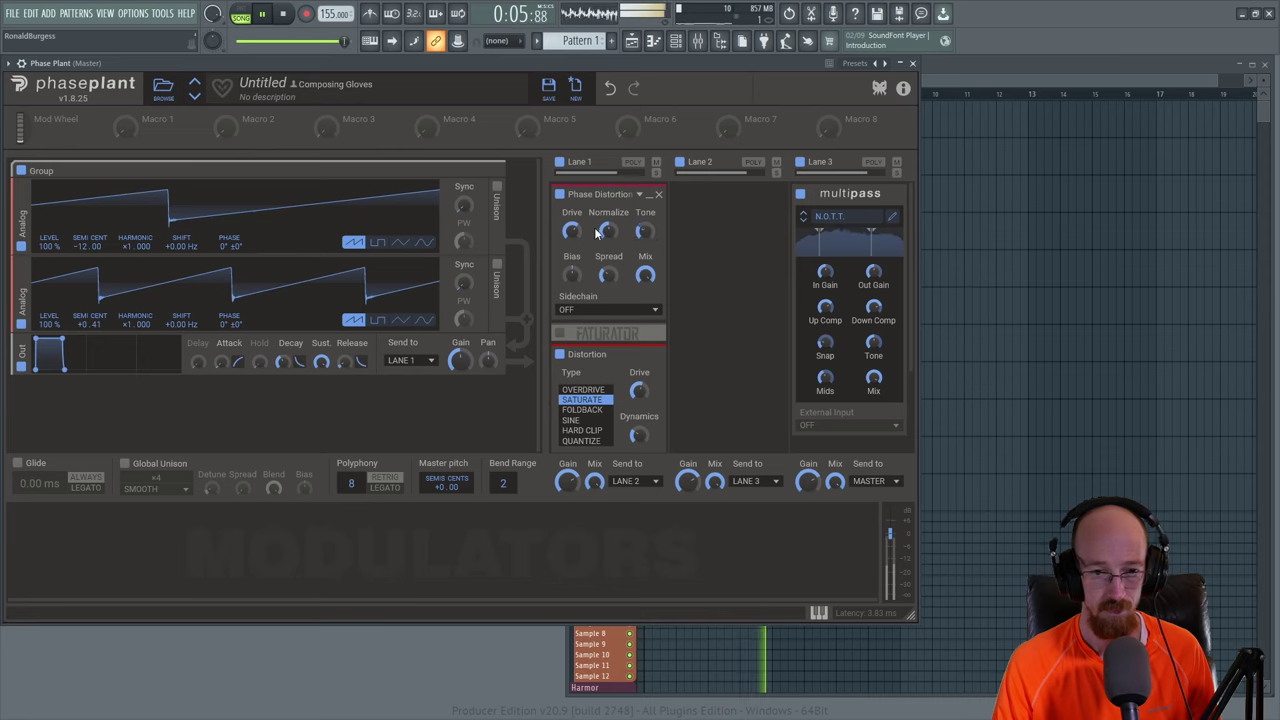
- Set Distortion to SINE with more dynamics, and raise Multipass mids to 77%
left_click(583, 409)
left_click(577, 421)
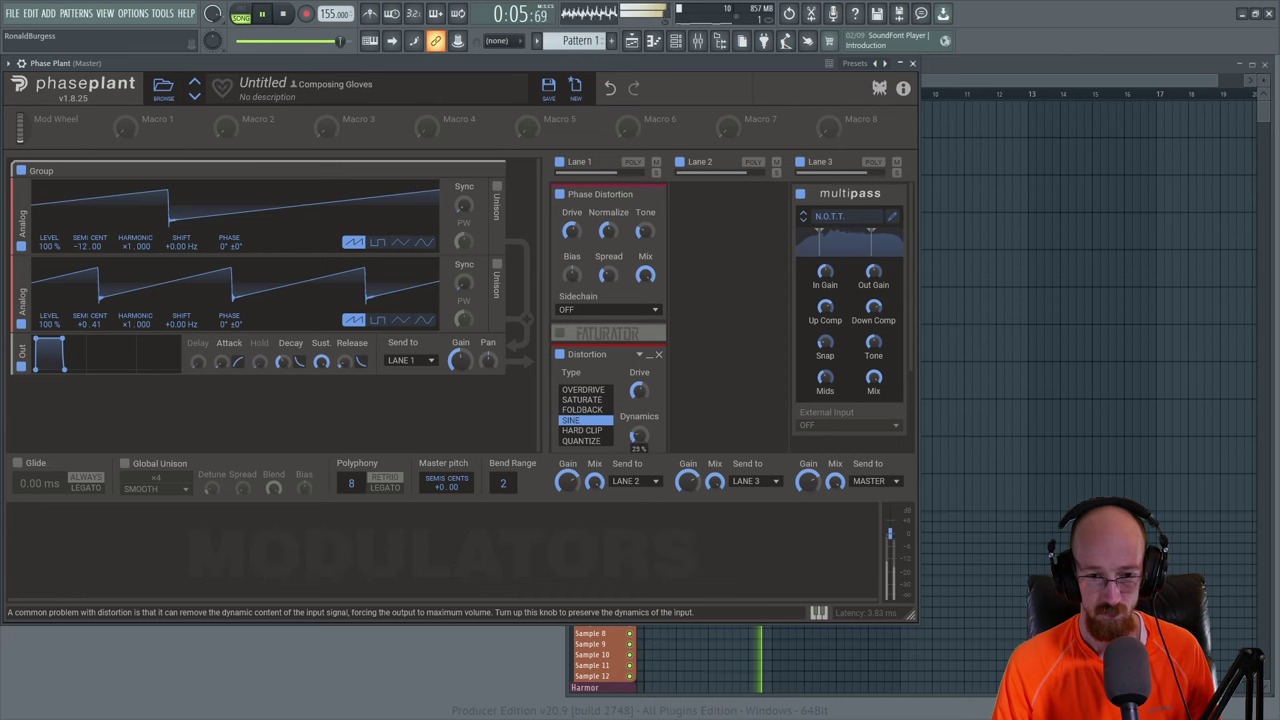
left_click_drag(638, 437, 638, 386)
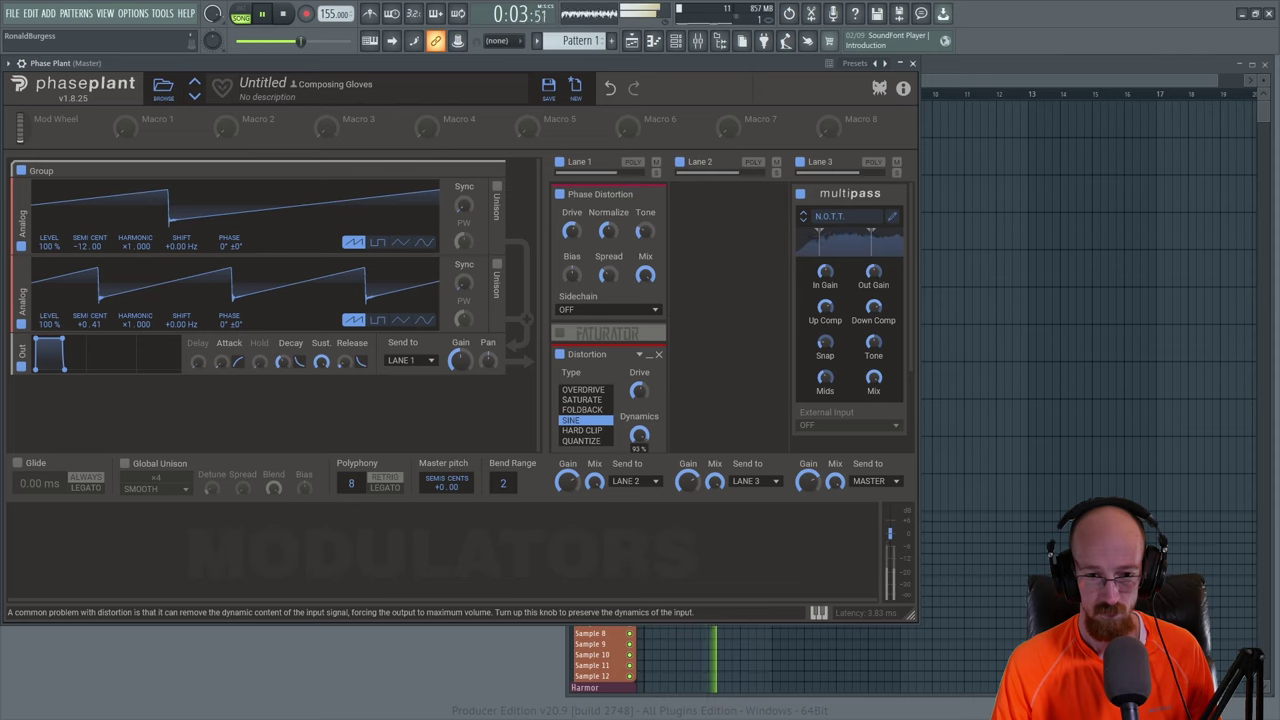
left_click_drag(825, 377, 825, 357)
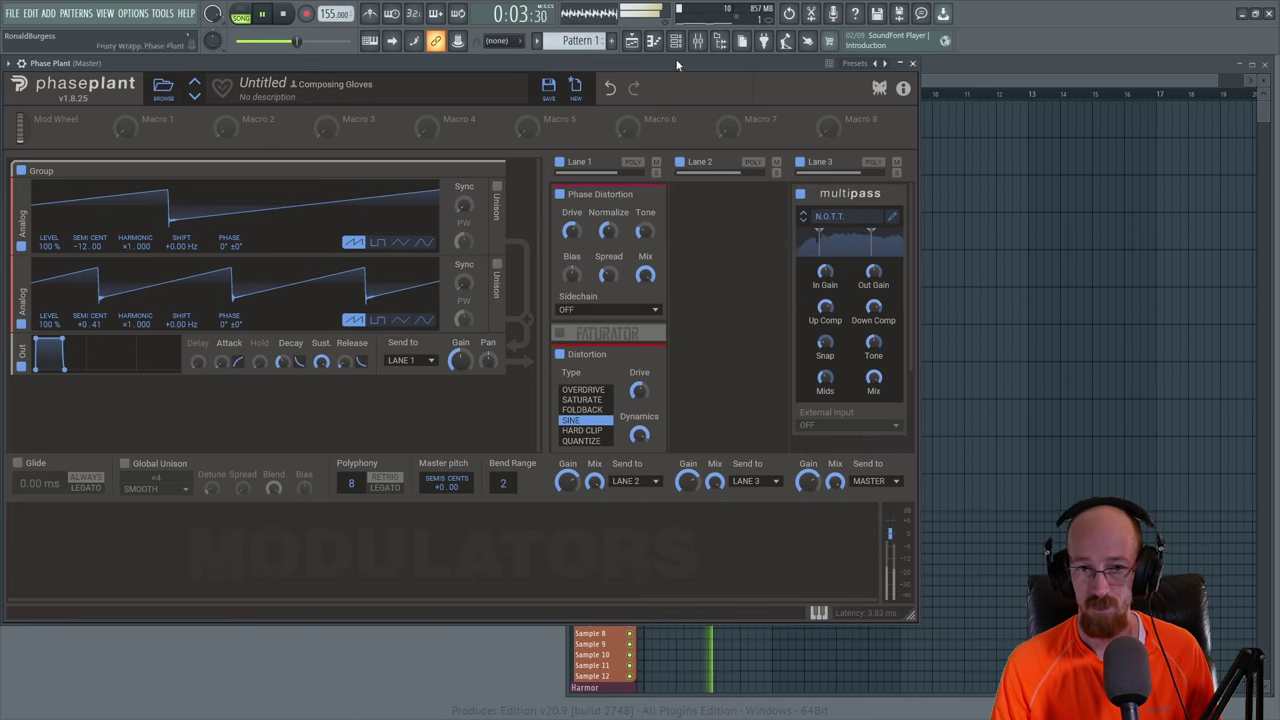
key("space")
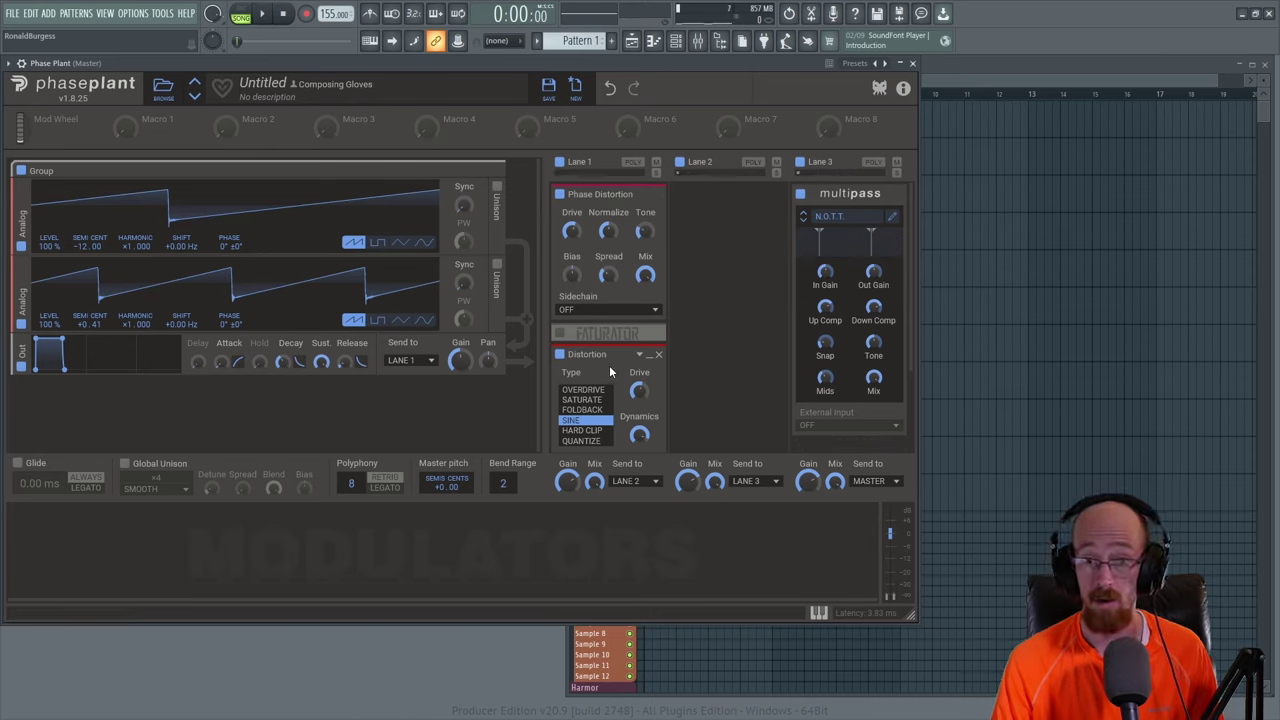
- Compare Phase Distortion at the end of the chain, restore it first, and collapse the effects
left_click(649, 356)
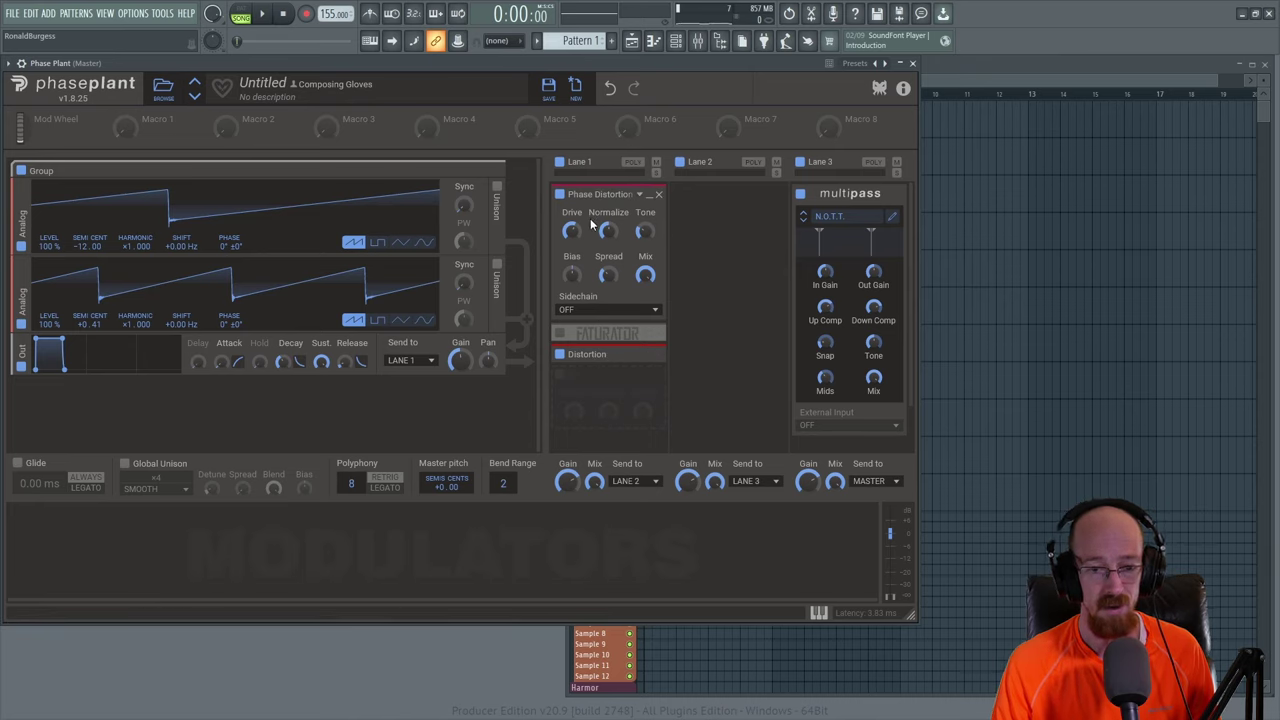
left_click_drag(600, 194, 622, 403)
key("space")
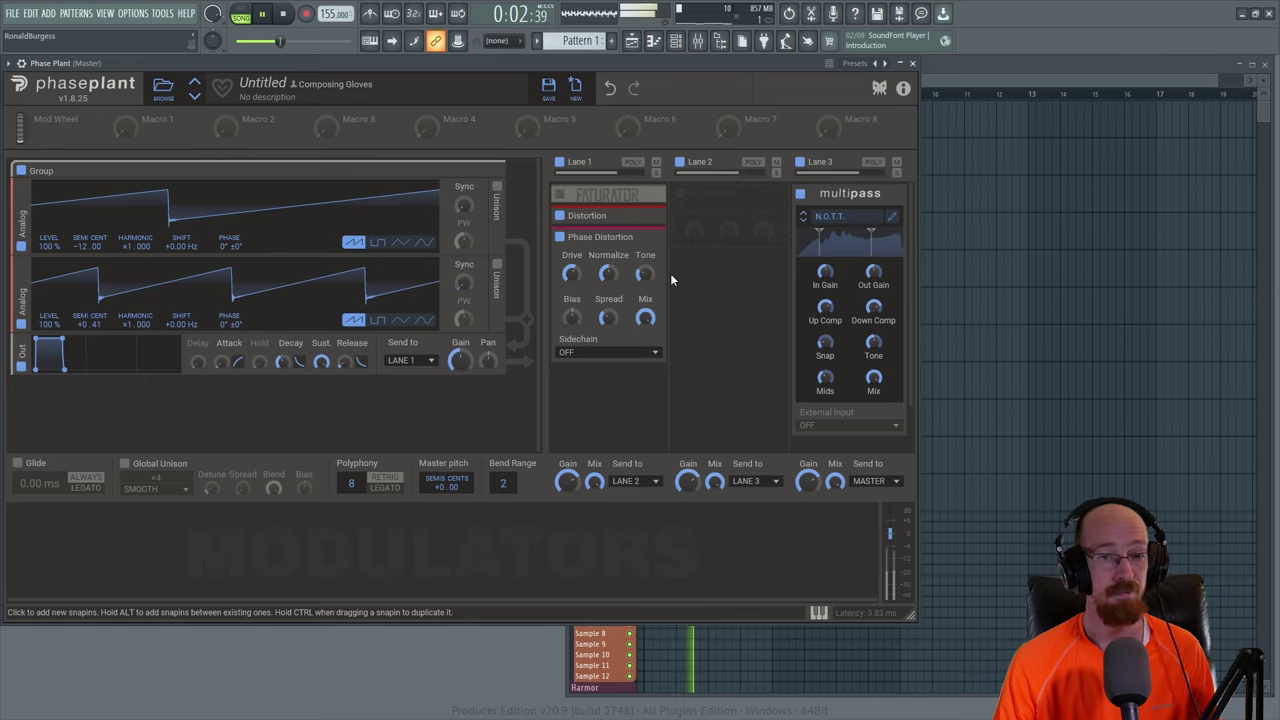
left_click_drag(594, 239, 596, 205)
key("space")
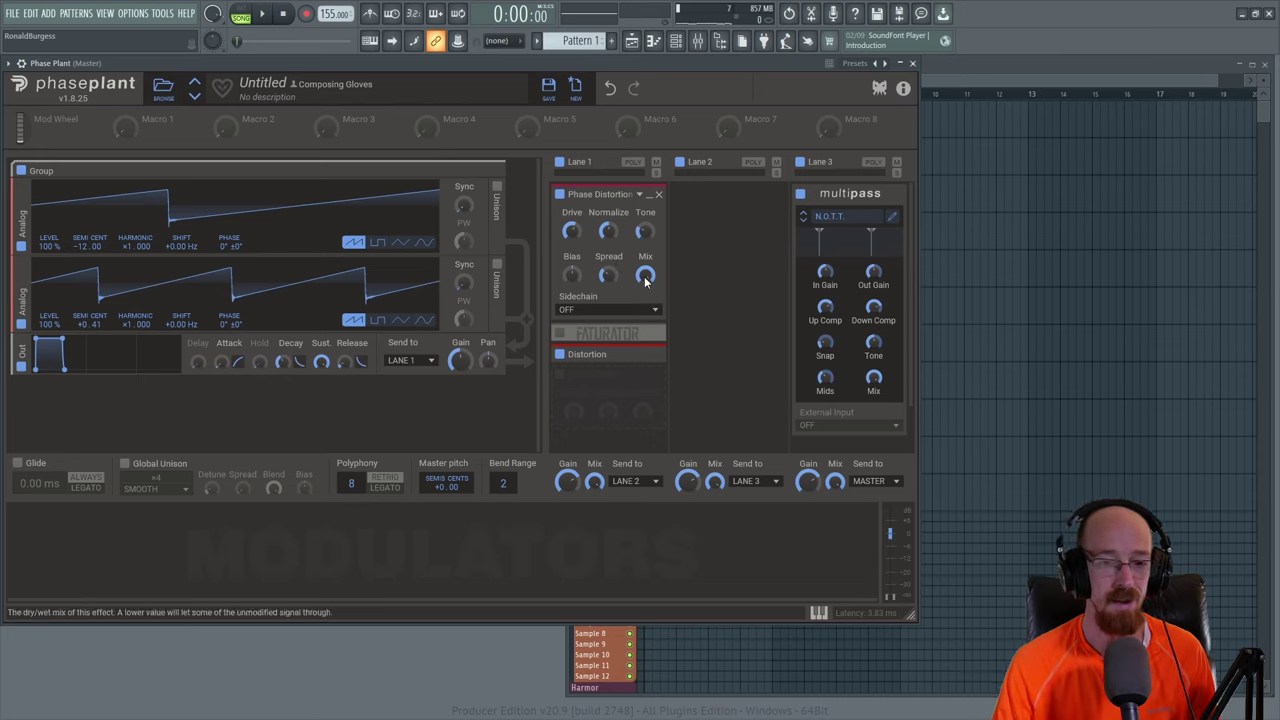
left_click(650, 194)
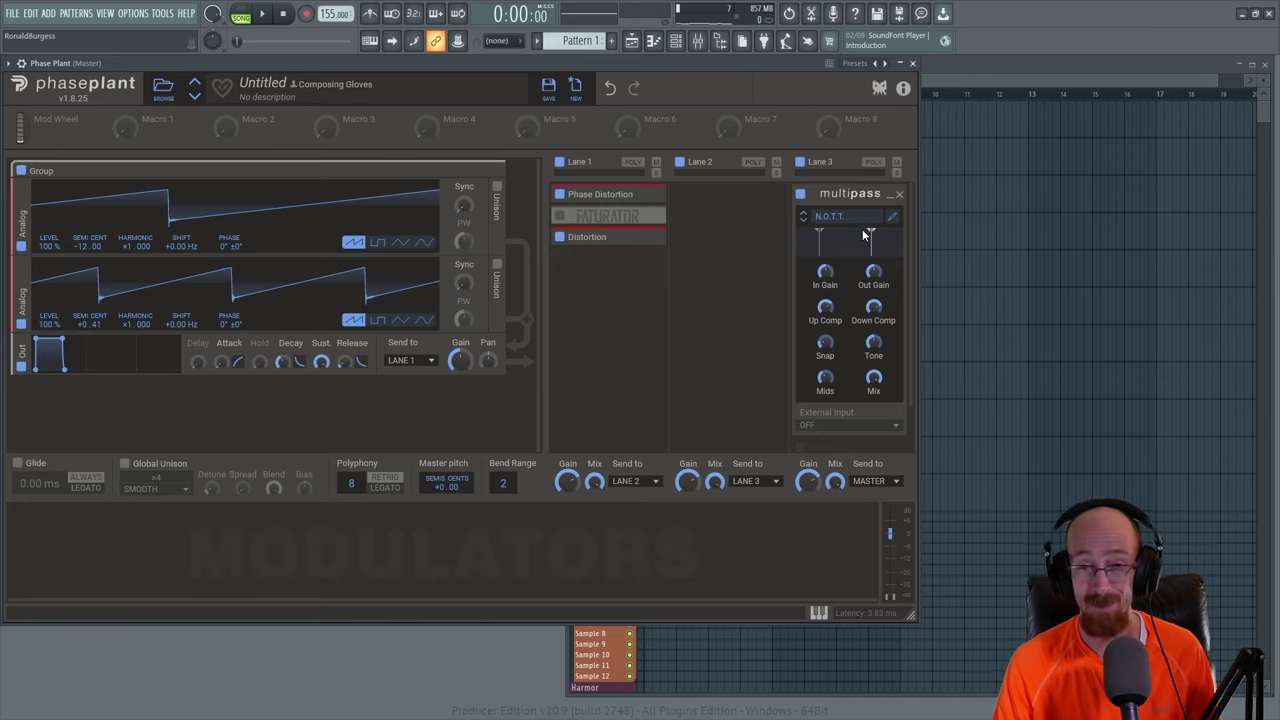
left_click(736, 222)
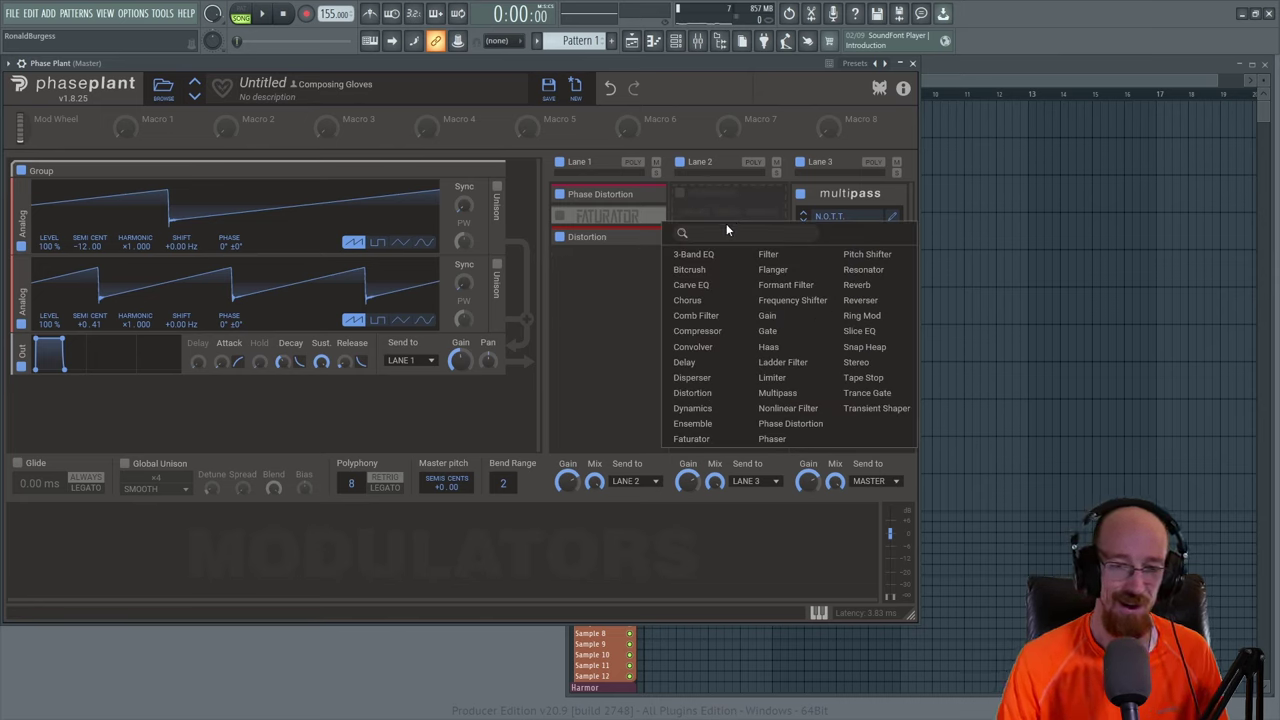
- Add a Reverb effect to Lane 2 by searching 're' in the effect browser
type("re")
key("Down")
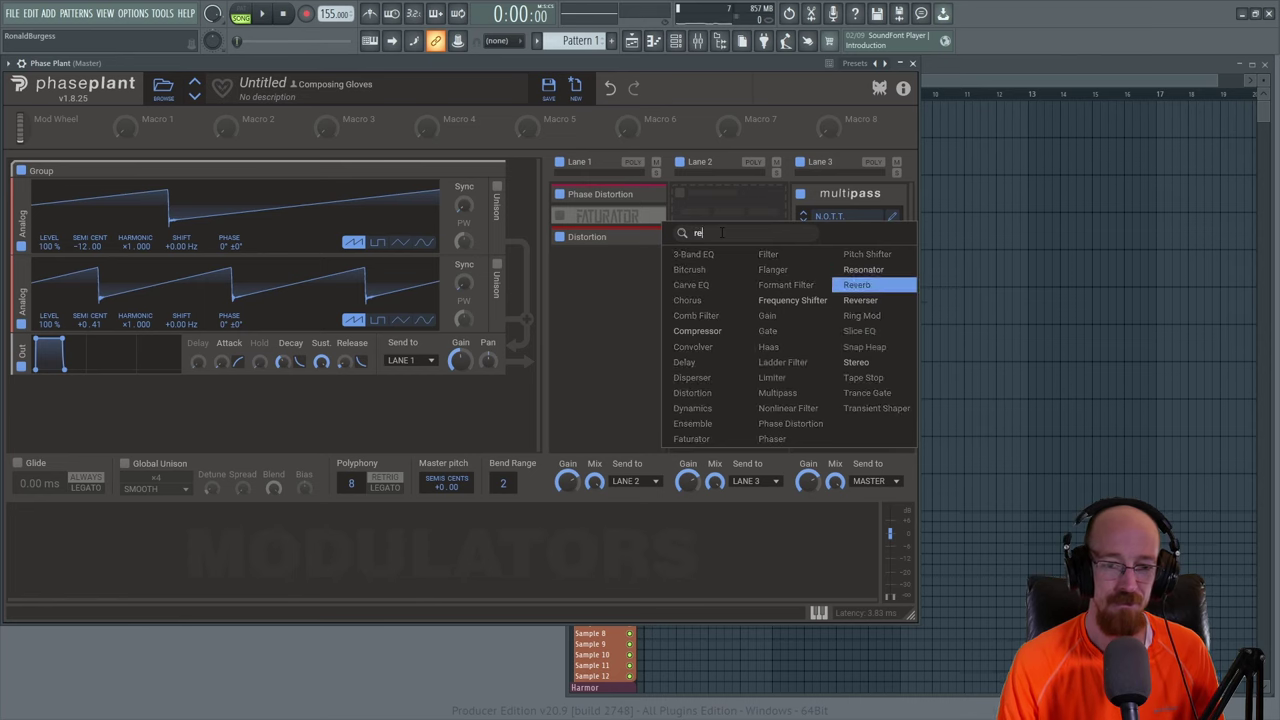
key("Return")
mouse_move(707, 194)
left_mouse_down()
mouse_move(824, 443)
mouse_move(845, 450)
mouse_move(718, 212)
left_mouse_up()
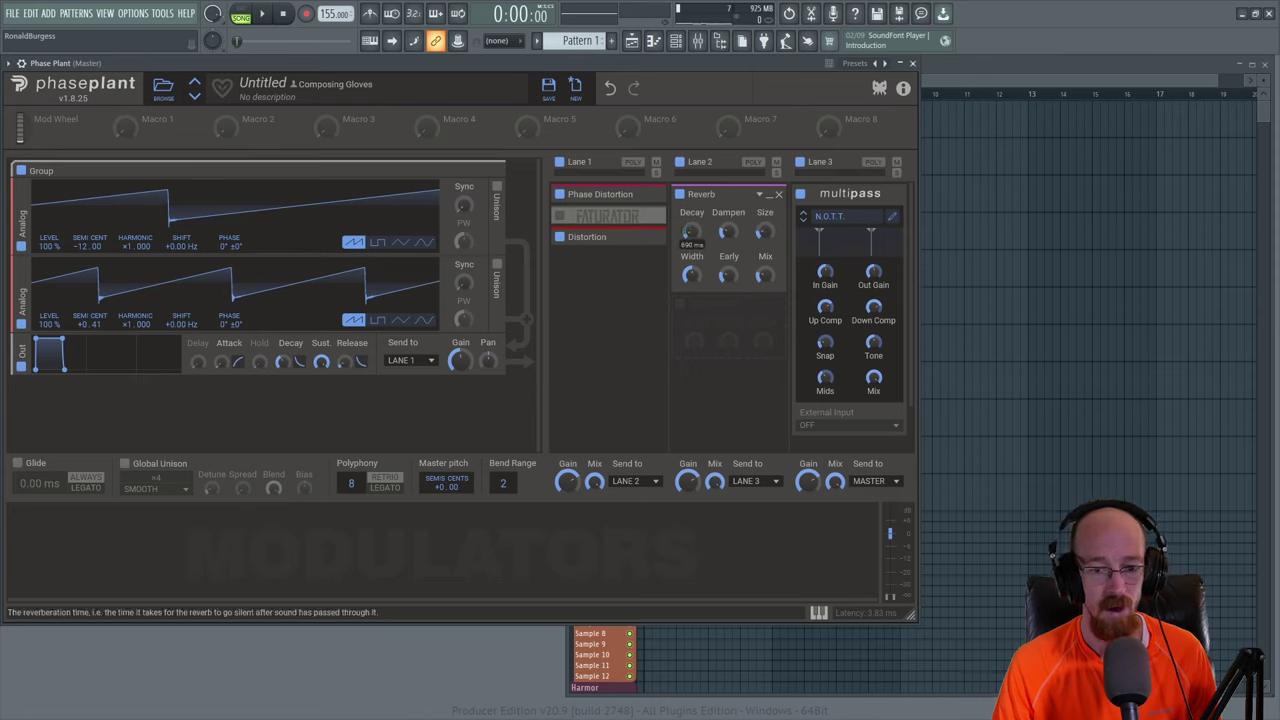
- Play the bass and adjust the Reverb's room size while listening
key("space")
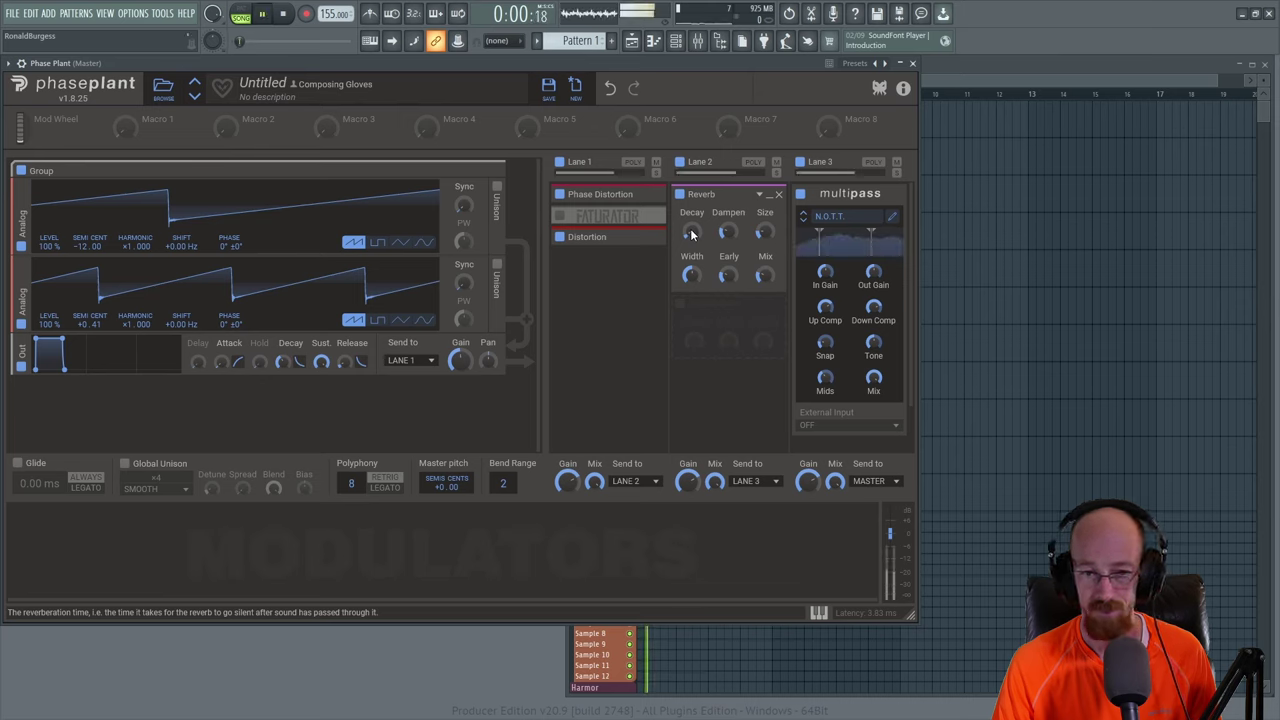
left_click(766, 233)
left_click_drag(766, 233, 747, 245)
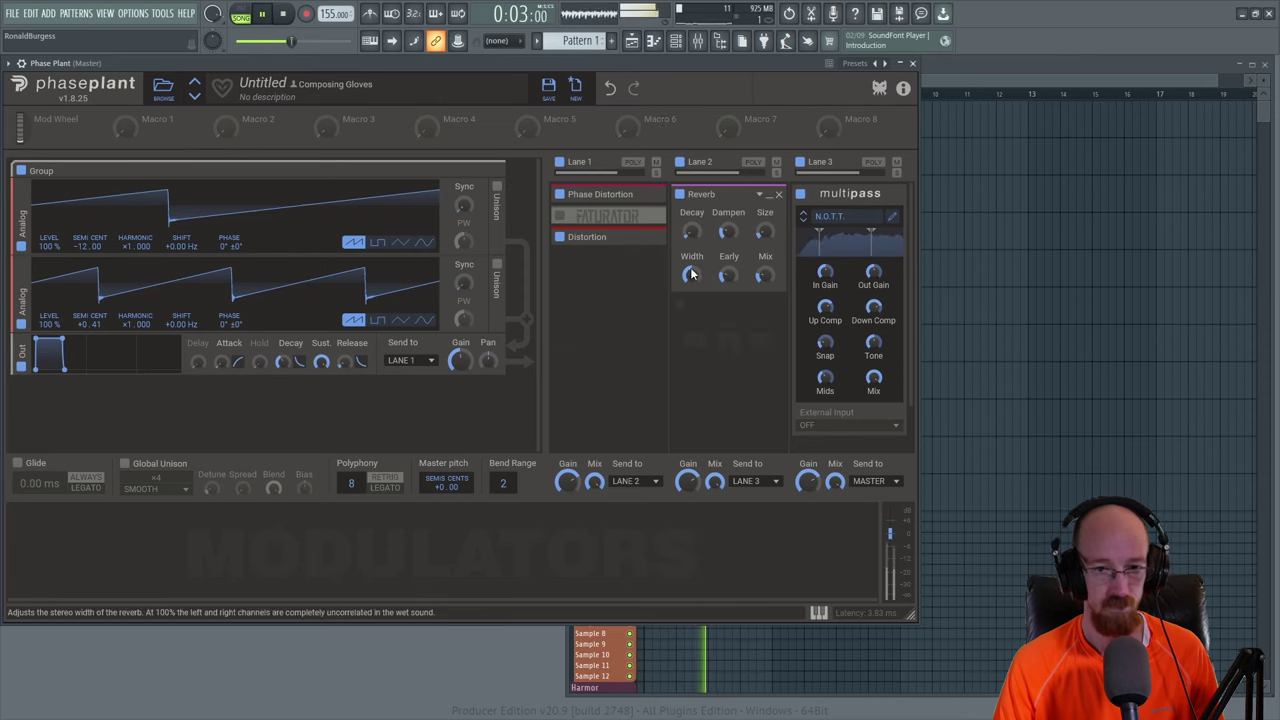
key("space")
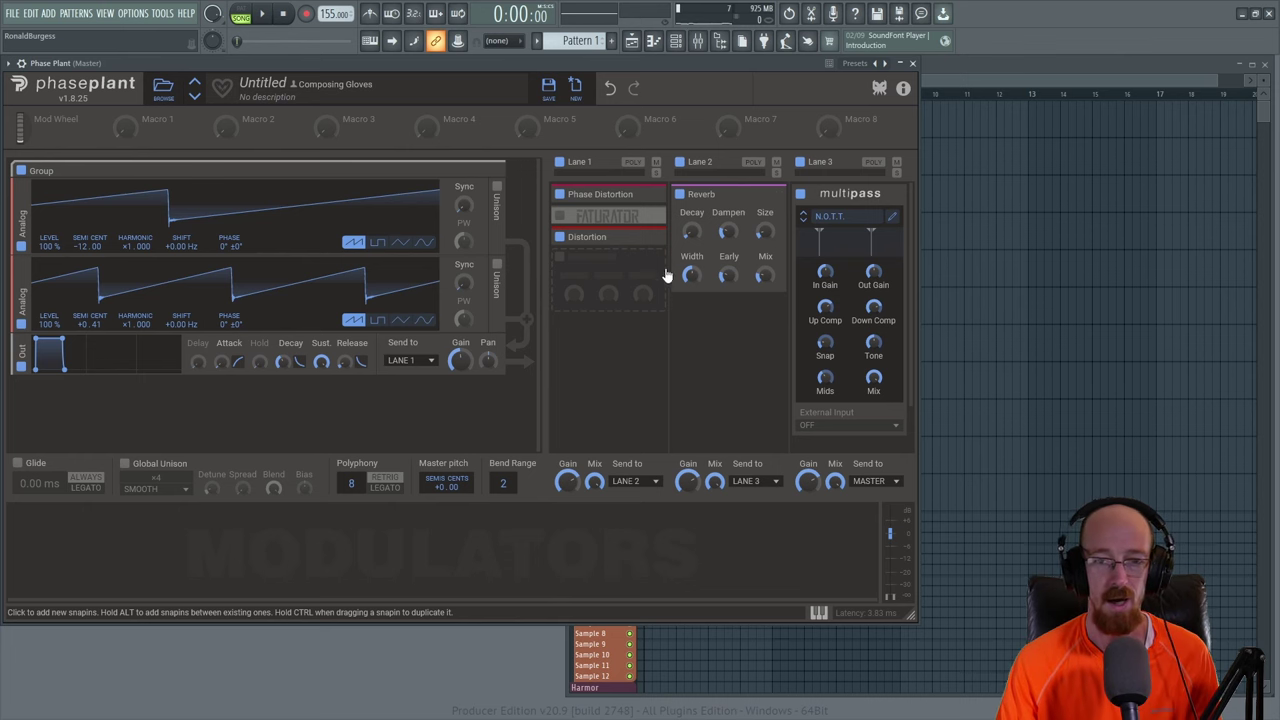
- Save the project as 'Dank Reese Phase Plant.flp'
key("ctrl+s")
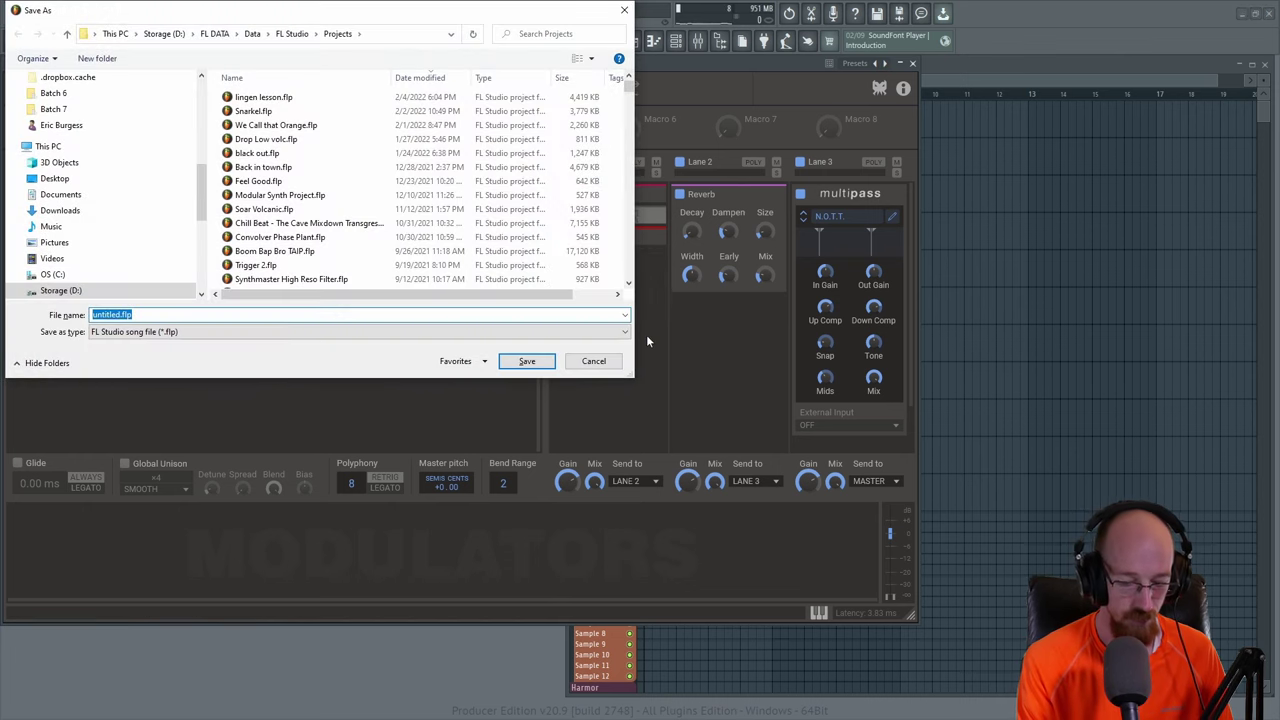
type("Dank Reese Phase Plant")
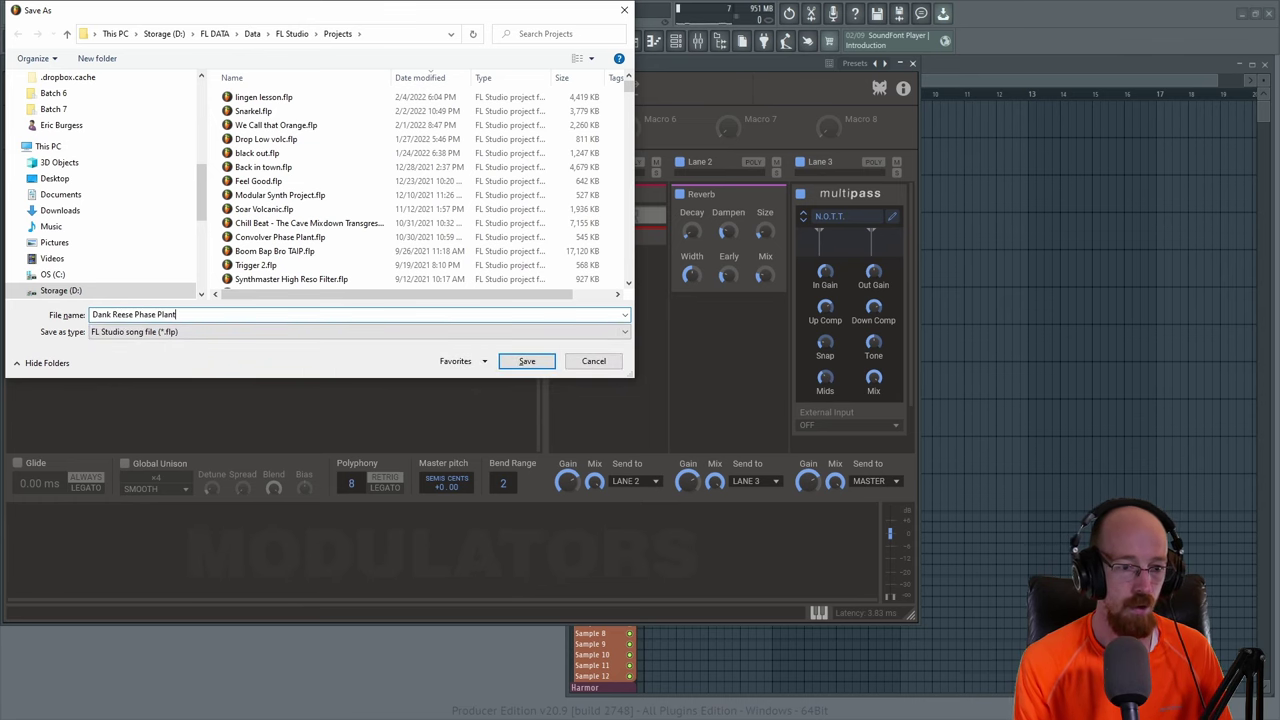
key("Return")
- Unmute the Master track and lower the cw_jazzrock_95 #2 loop's volume during playback
left_click(913, 64)
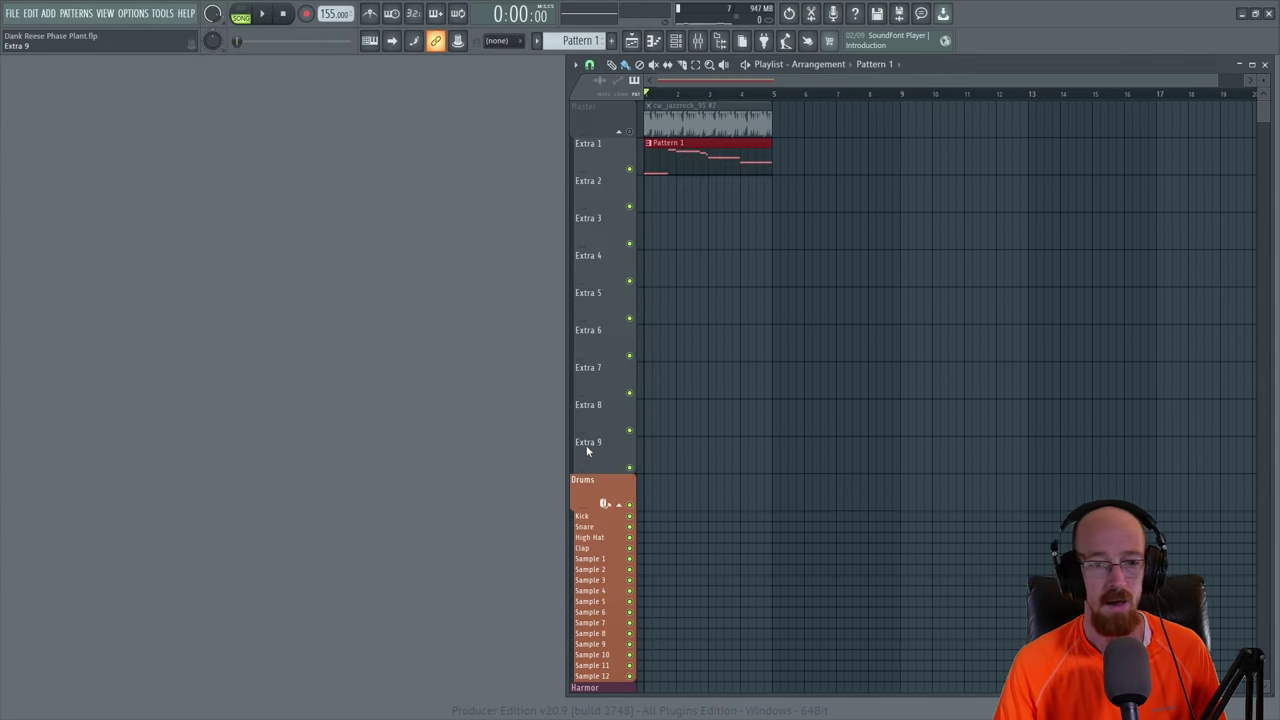
left_click(631, 133)
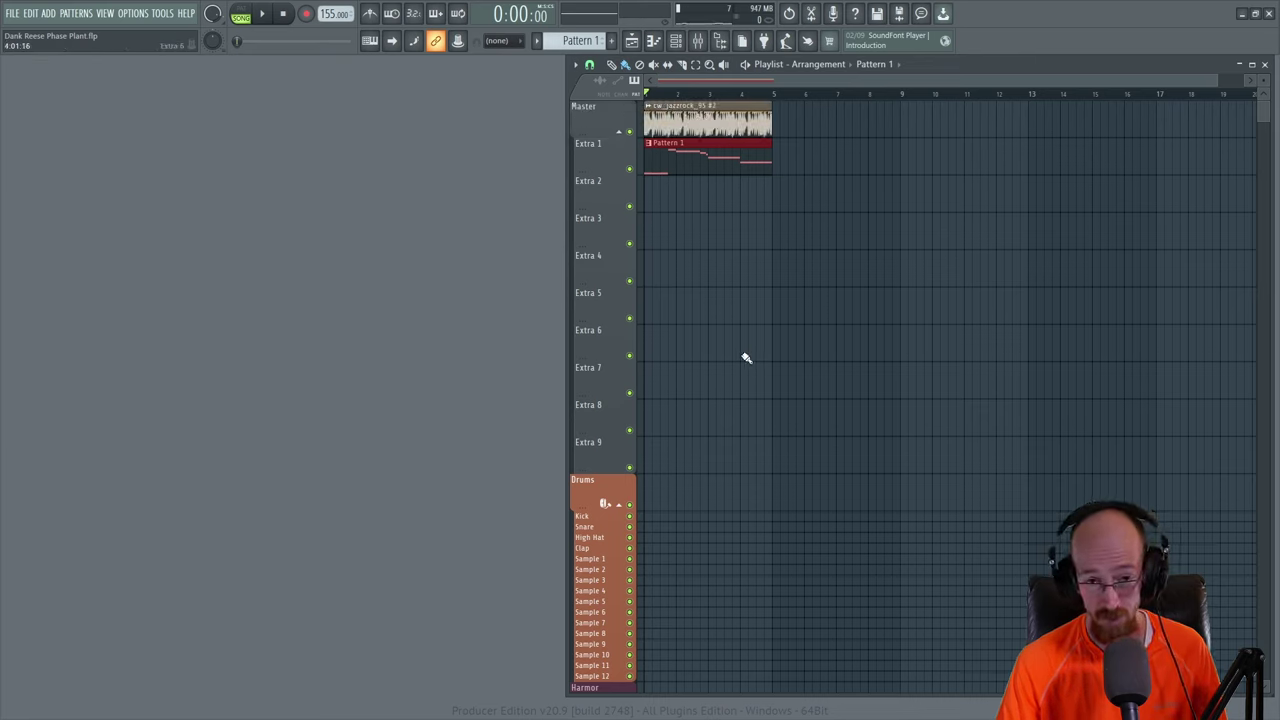
key("space")
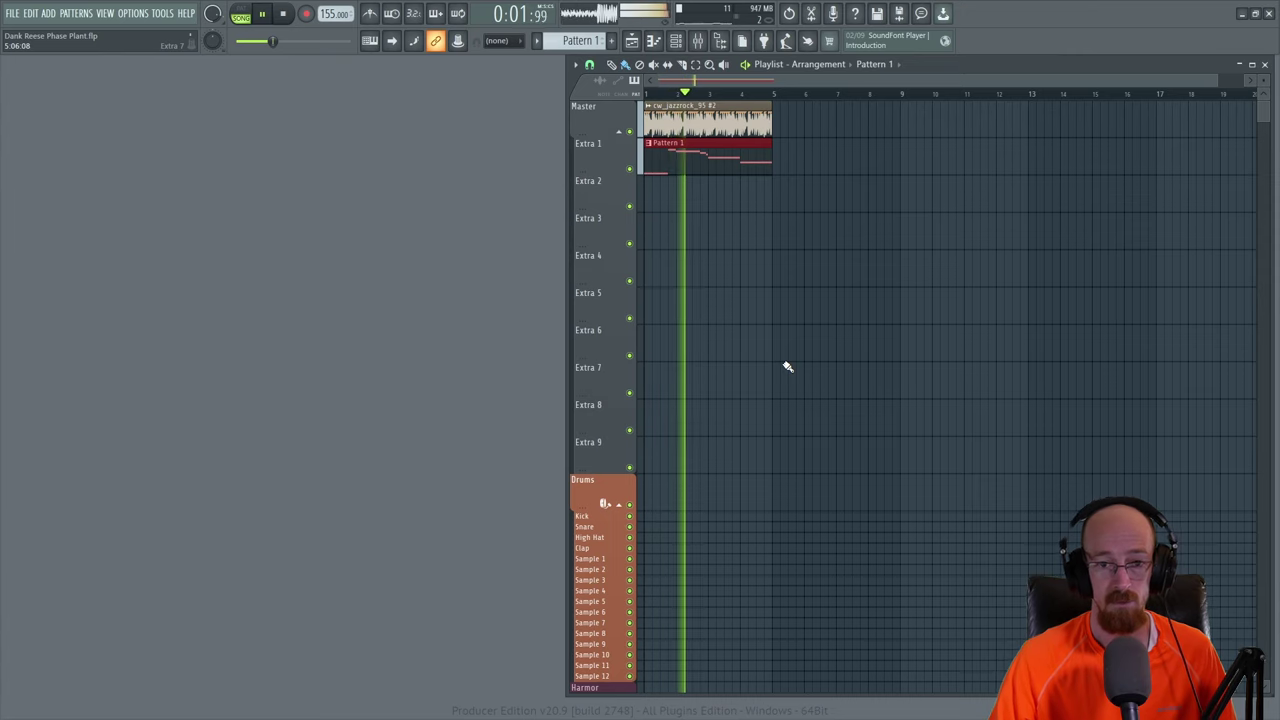
double_click(715, 118)
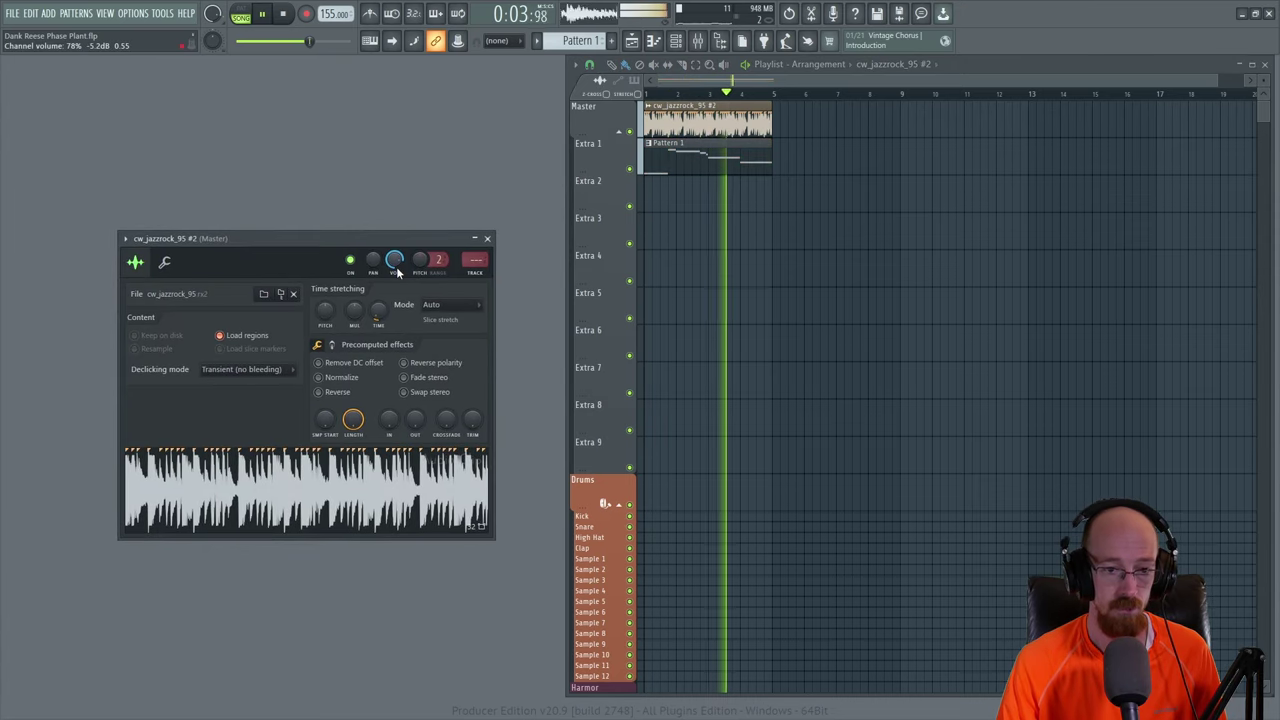
scroll(395, 262, "down", 4)
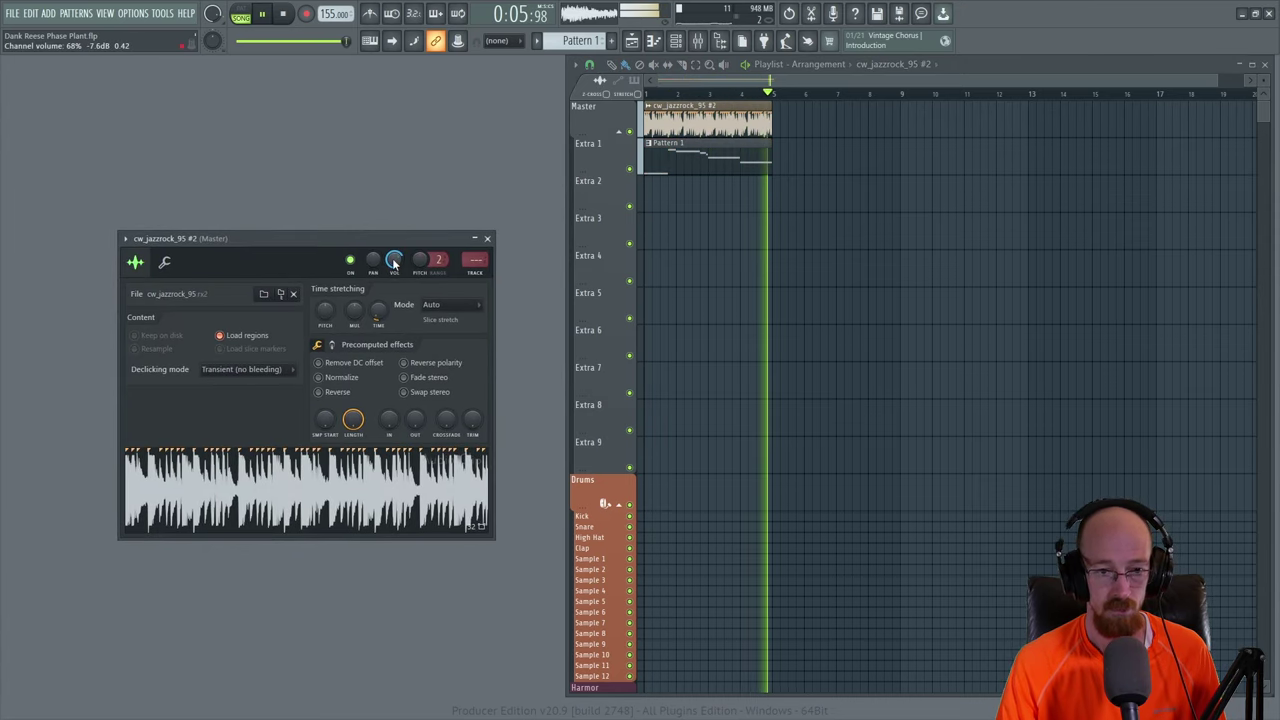
left_click(487, 241)
key("space")
- Review Pattern 1's seven bass notes in the piano roll by selecting them all
double_click(711, 171)
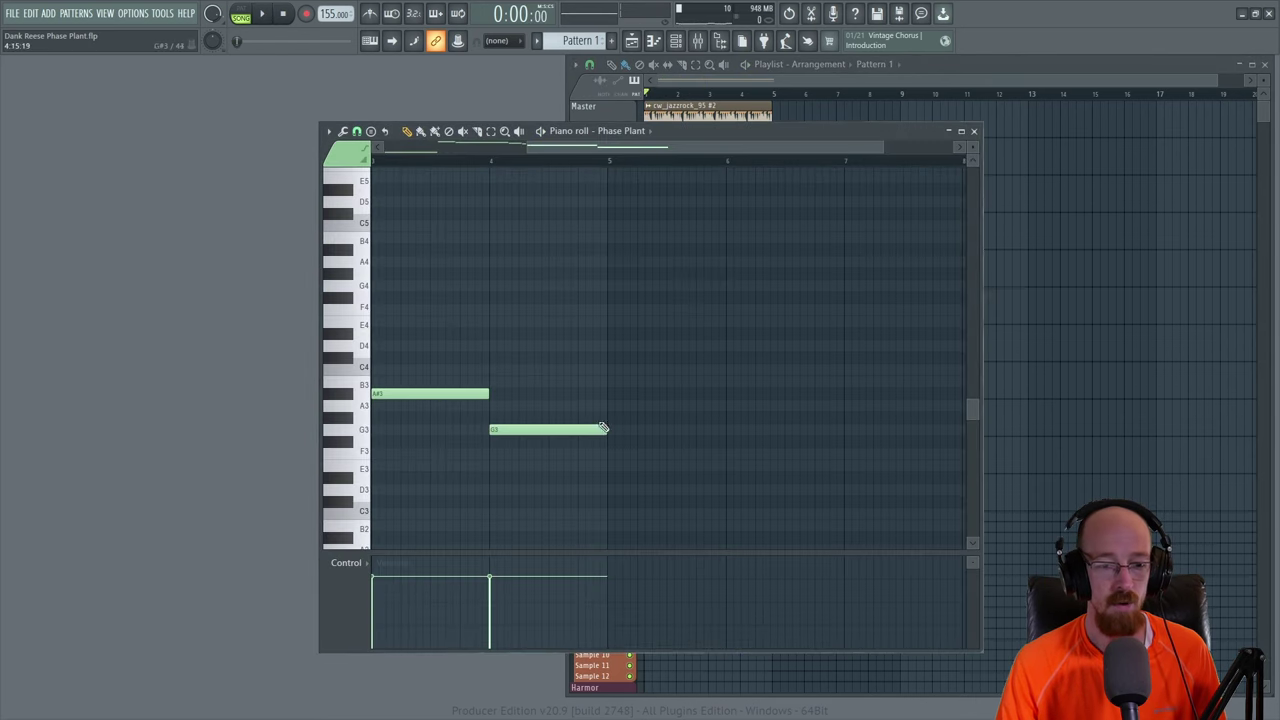
scroll(603, 428, "left", 4)
scroll(739, 332, "down", 2)
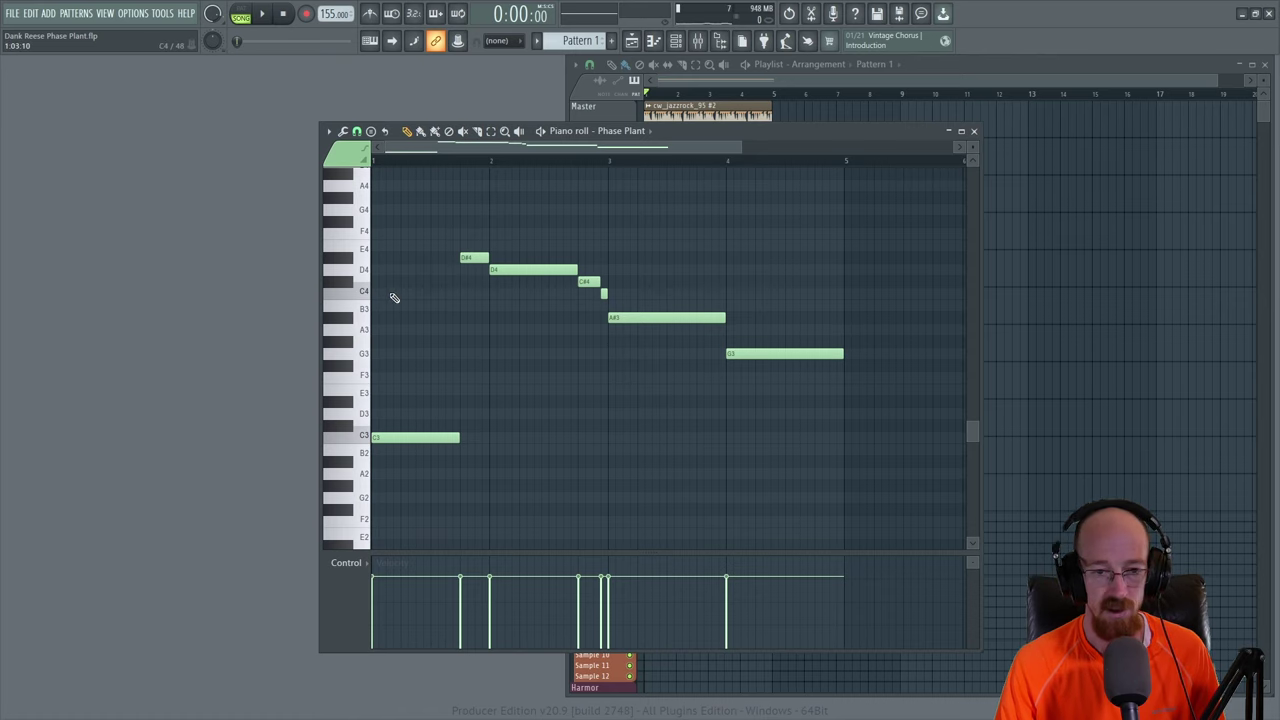
left_click_drag(430, 444, 850, 265)
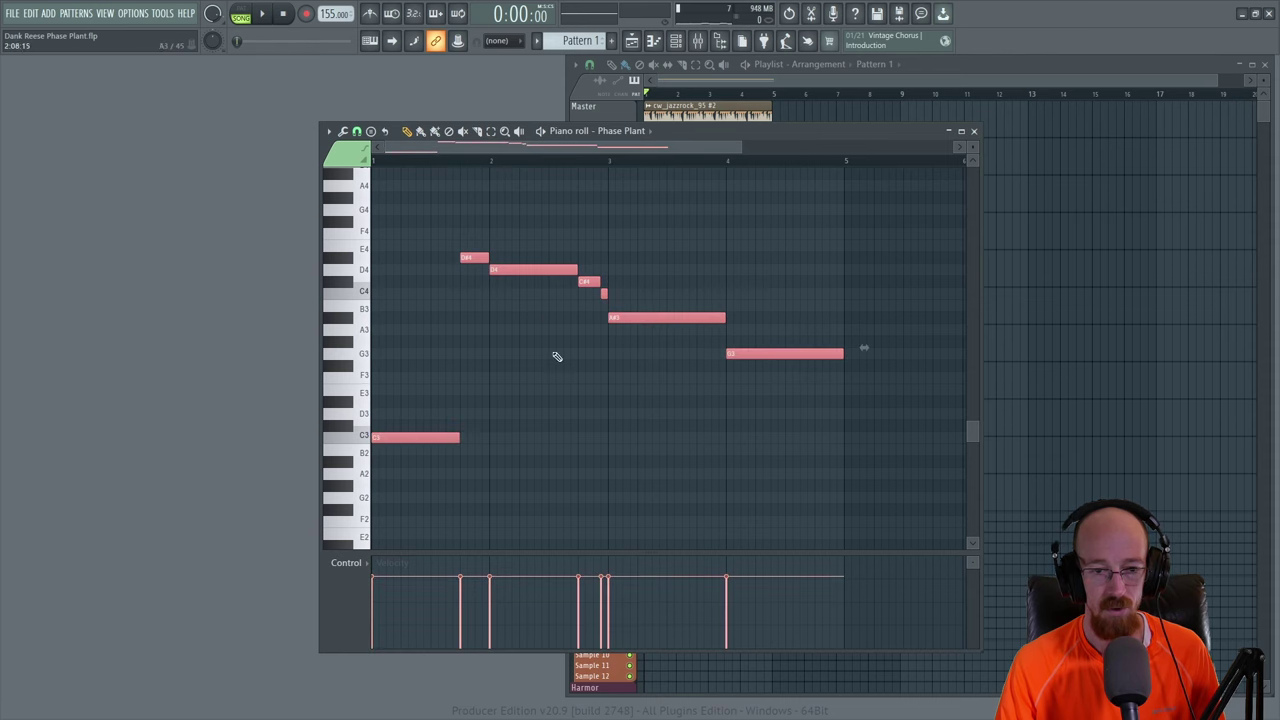
left_click(975, 133)
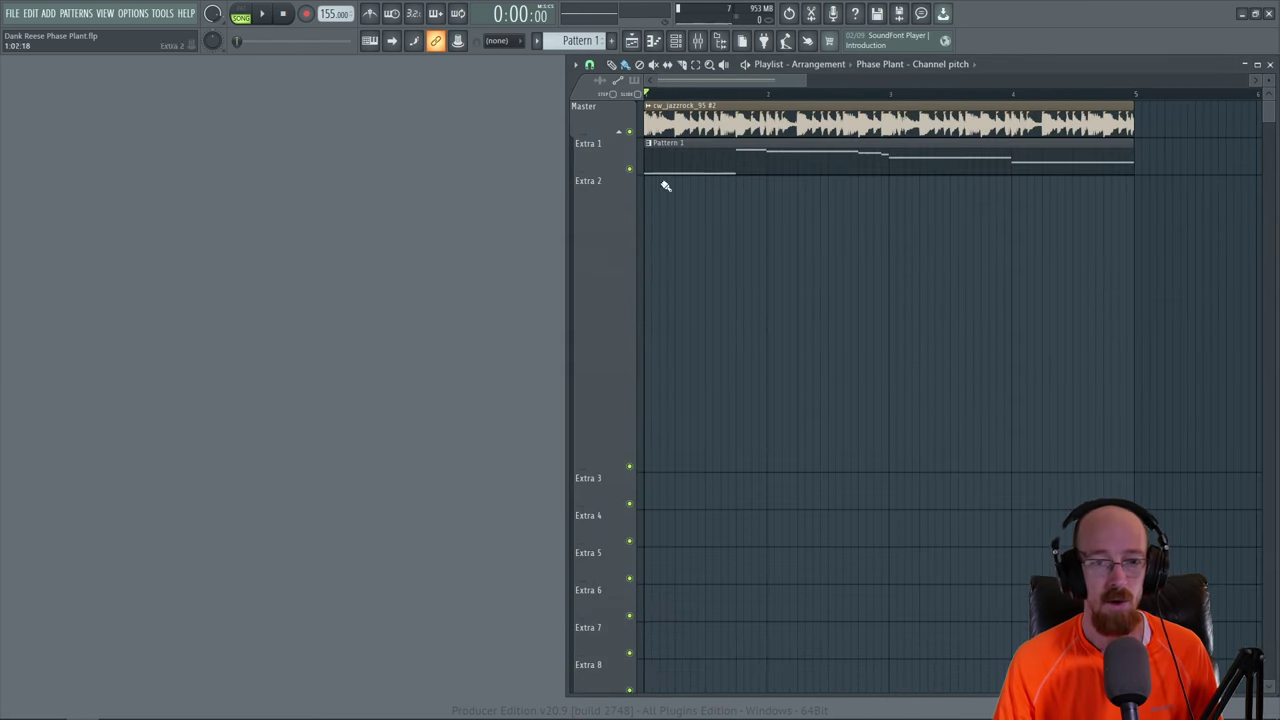
- Reopen the Phase Plant plugin from the Channel rack
left_click(677, 41)
left_click(182, 368)
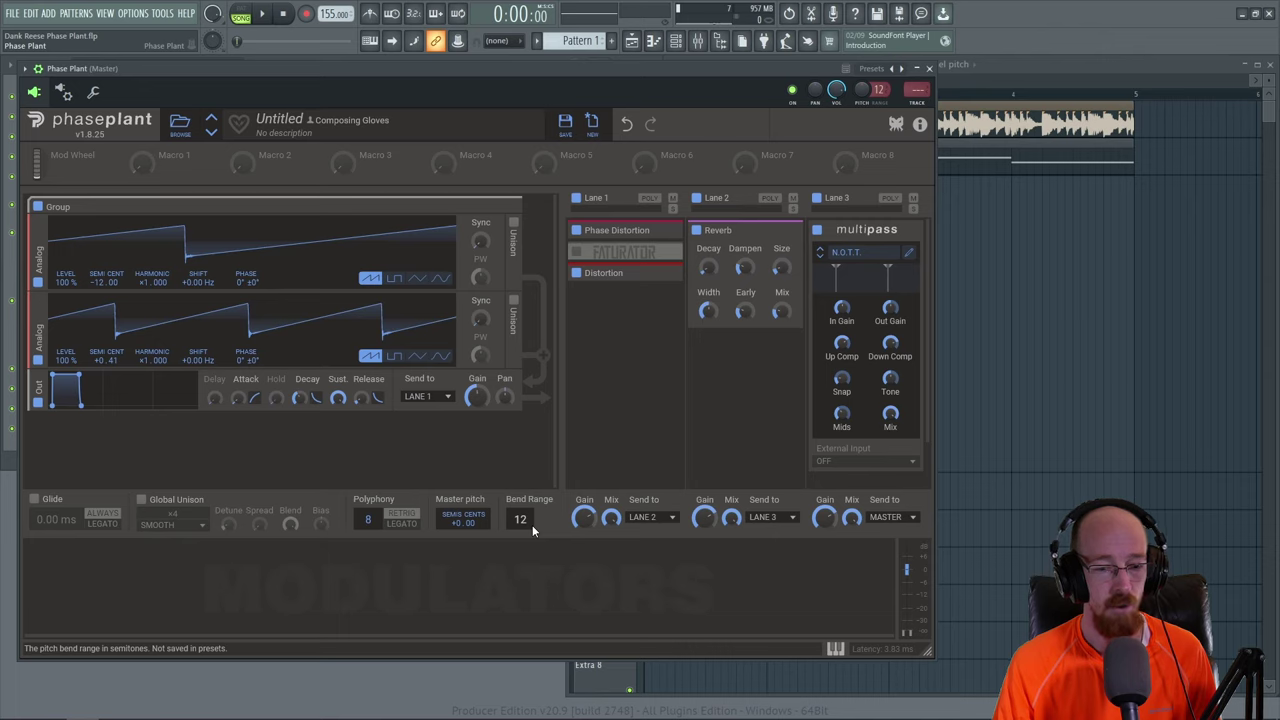
- Show Phase Plant's on-screen keyboard and pitch wheel, toggling Glide on and back off
left_click(836, 650)
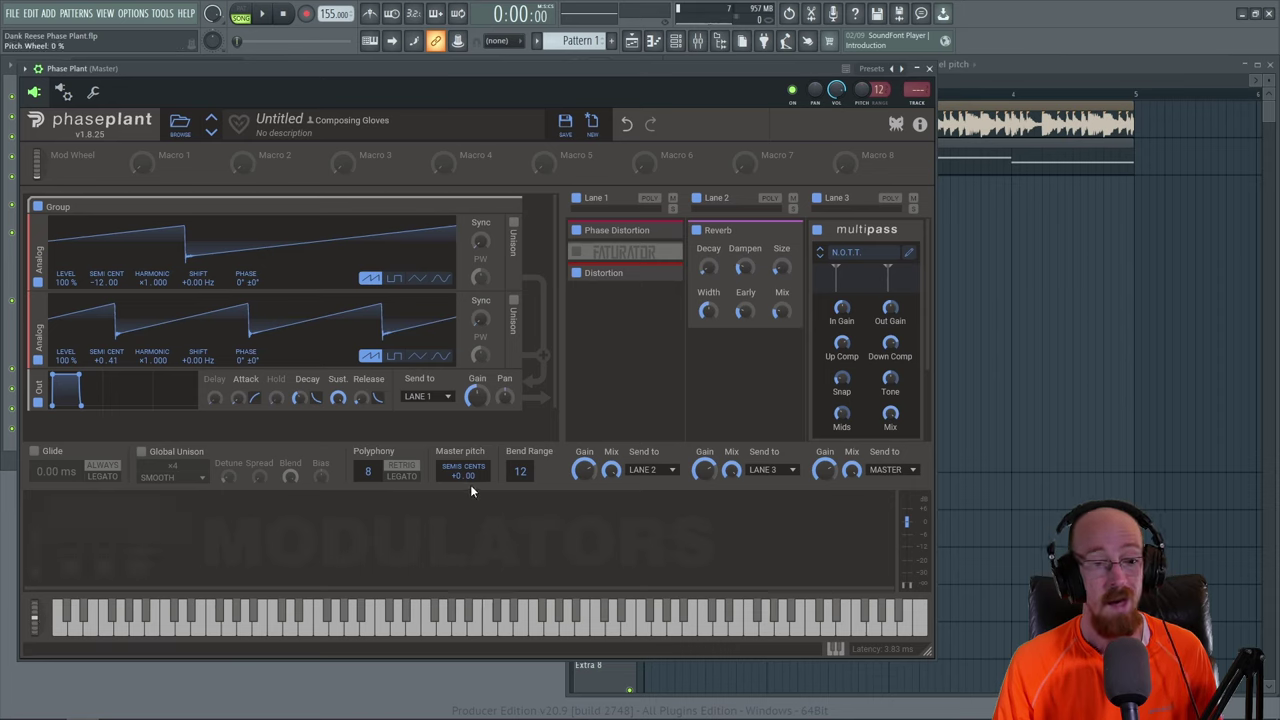
left_click(35, 452)
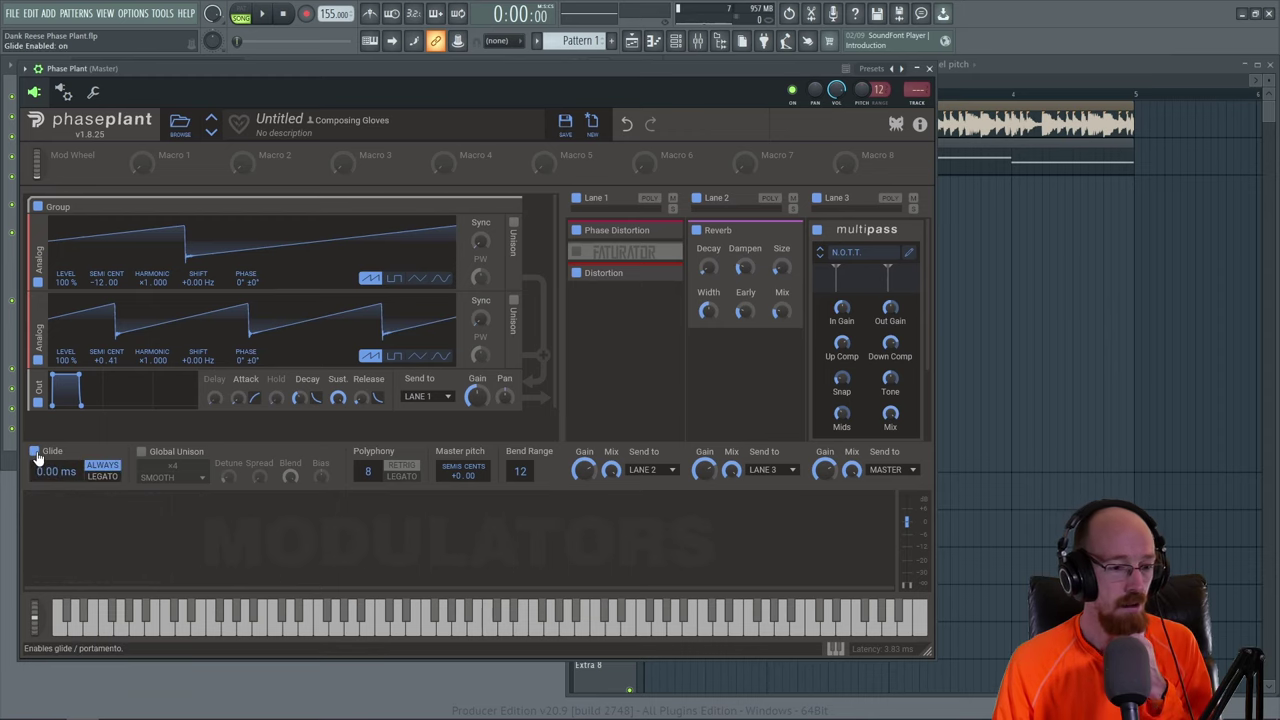
left_click(35, 452)
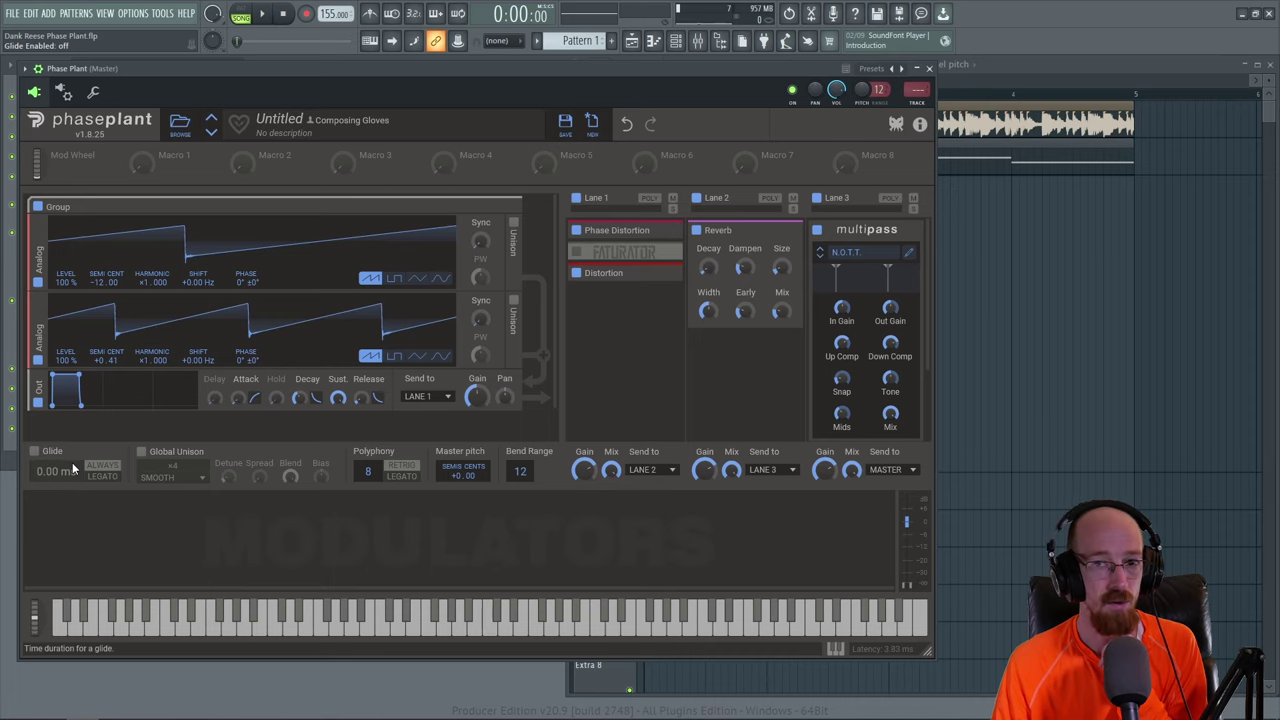
left_click(1036, 68)
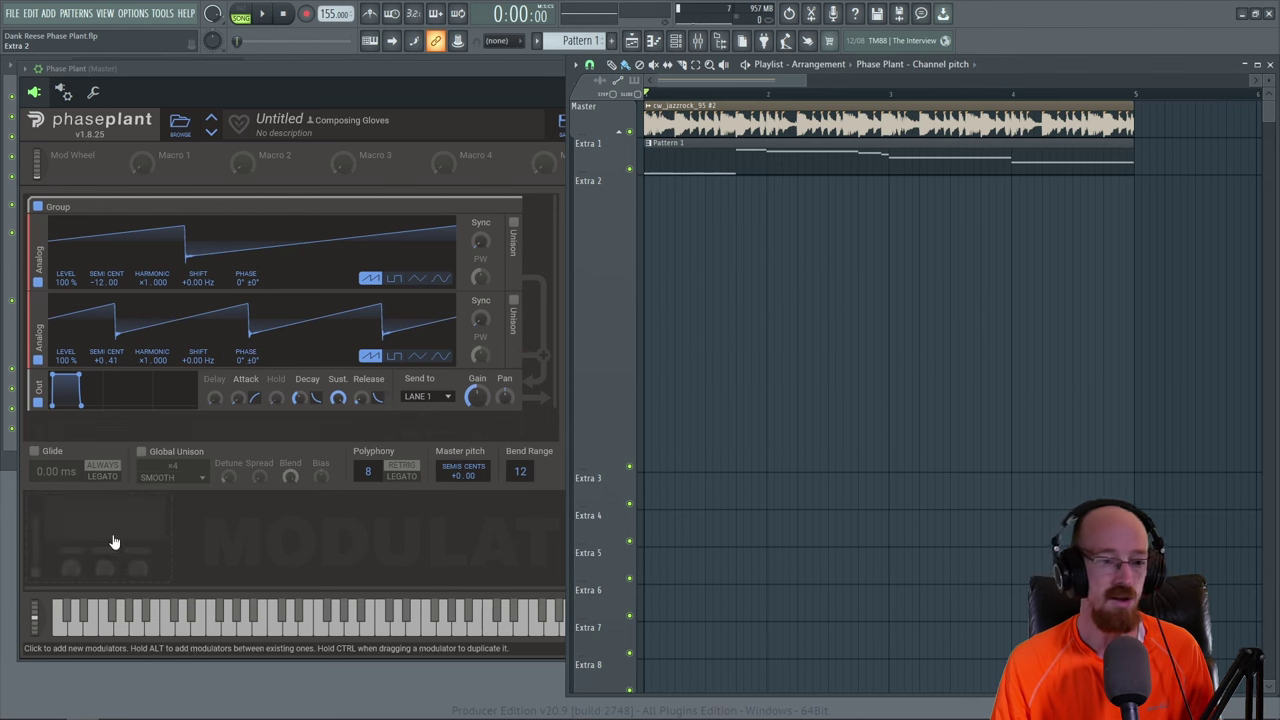
left_click(430, 70)
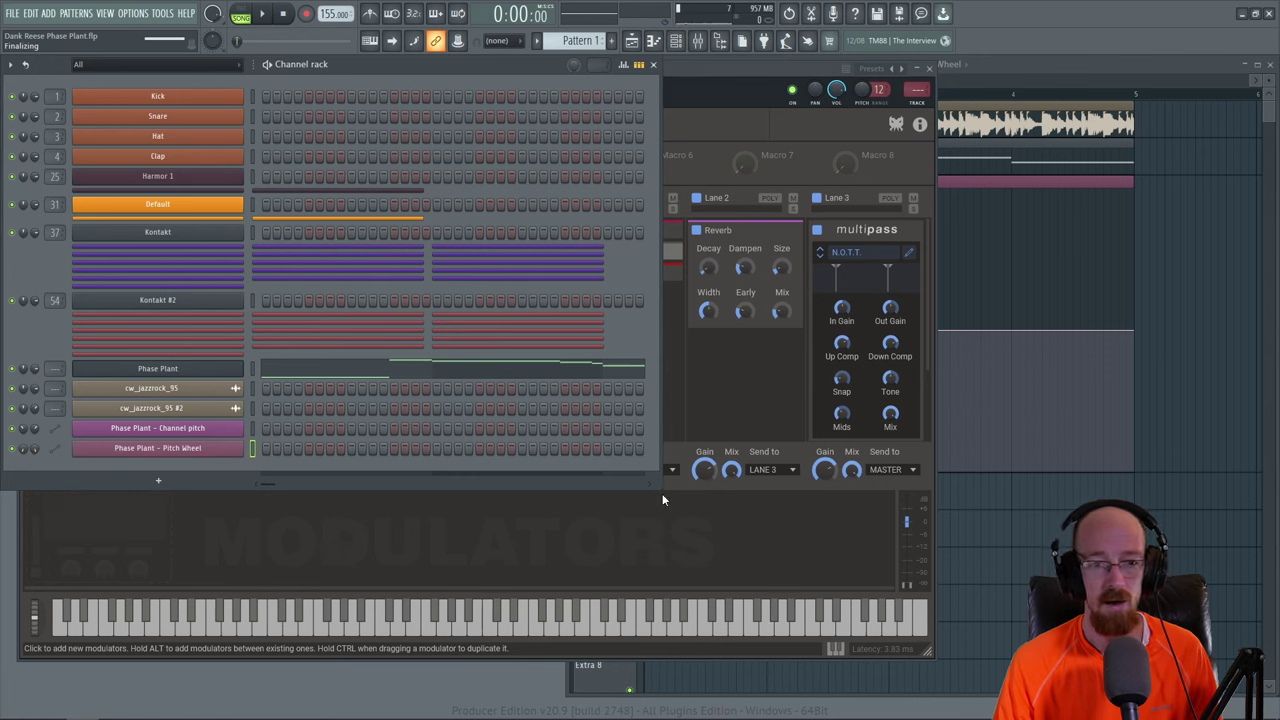
- Close the Channel rack and the Phase Plant window to return to the Playlist
left_click(653, 65)
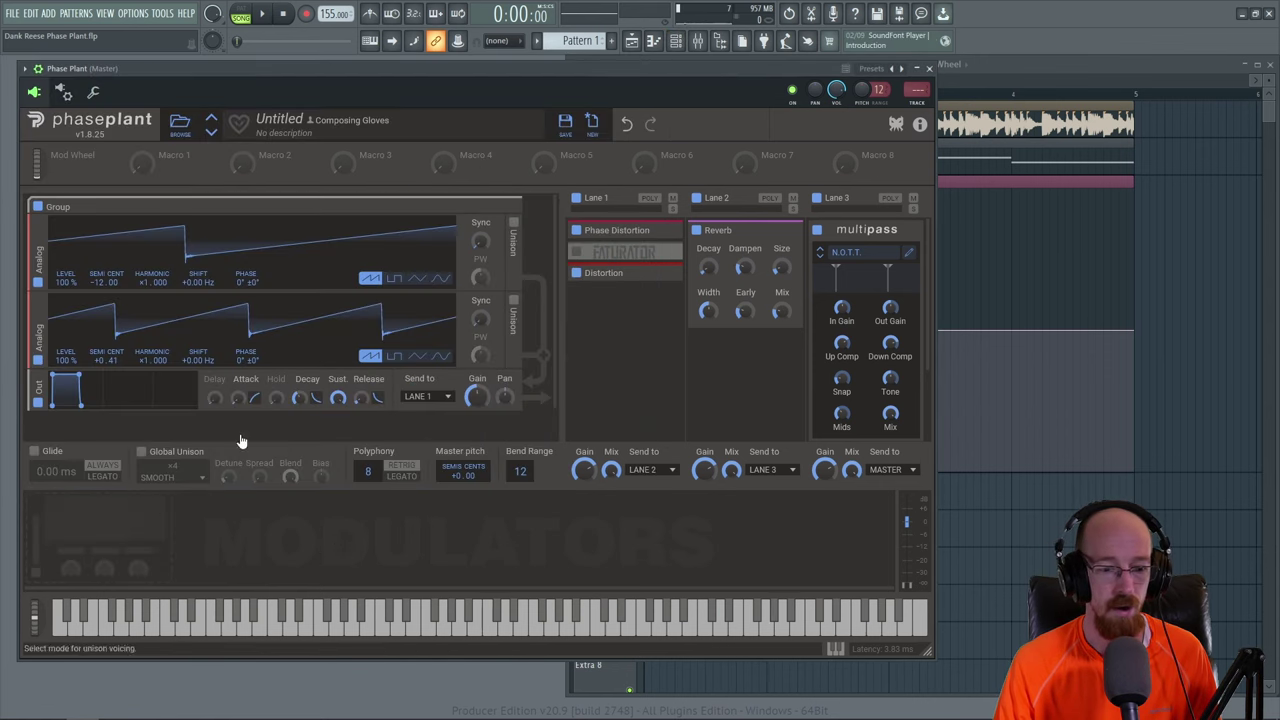
key("Escape")
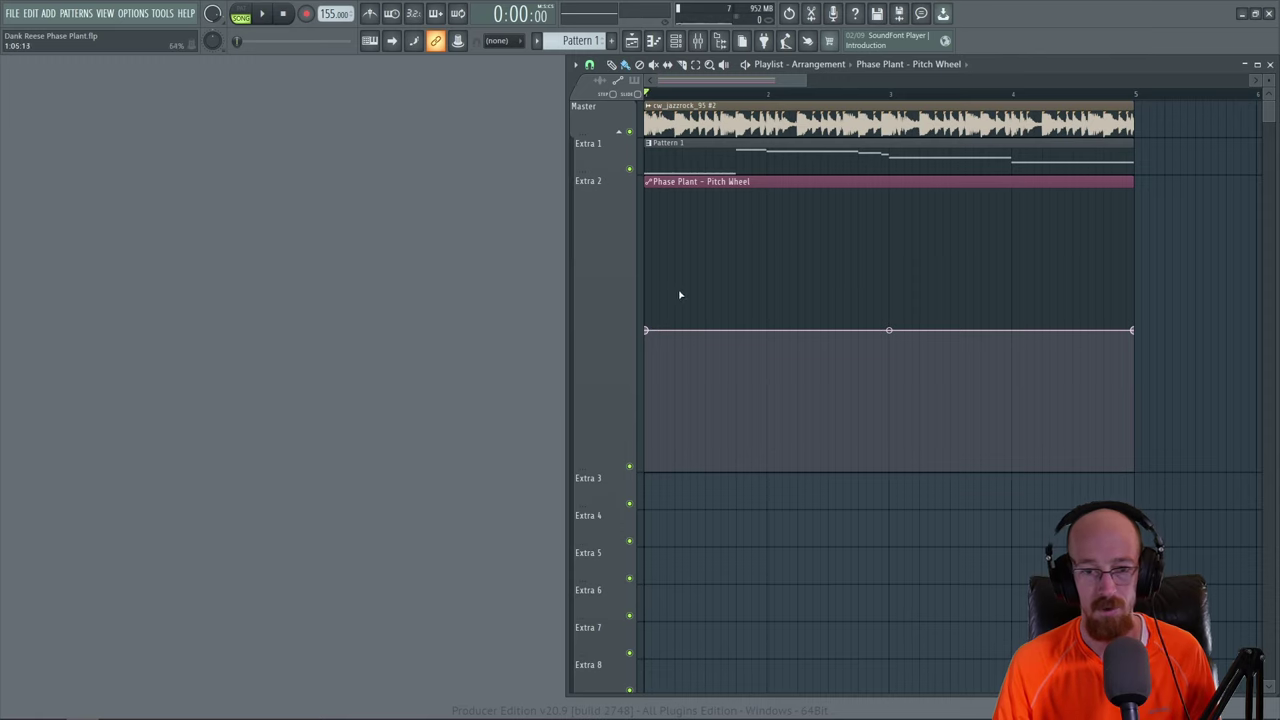
- Add Pitch Wheel automation points, one set to .5, and lower the peak to soften the bend
scroll(690, 288, "up", 3)
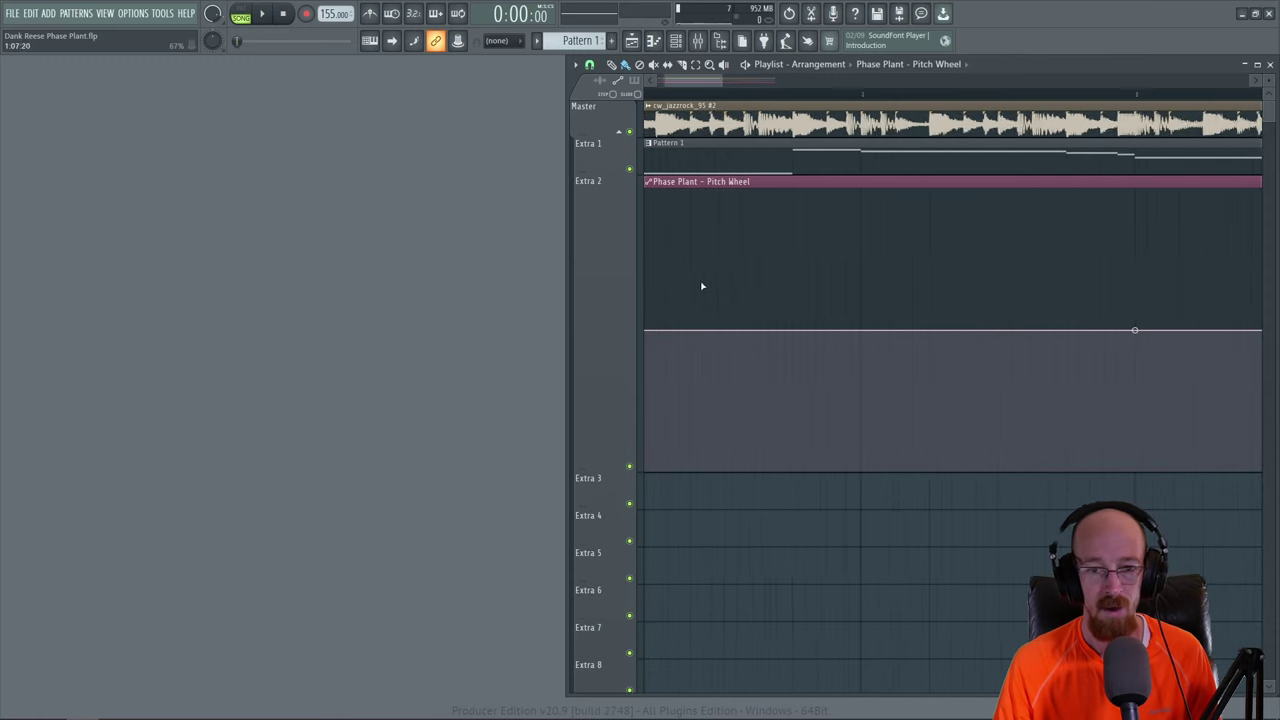
left_click(918, 266)
left_click(920, 337)
right_click(920, 337)
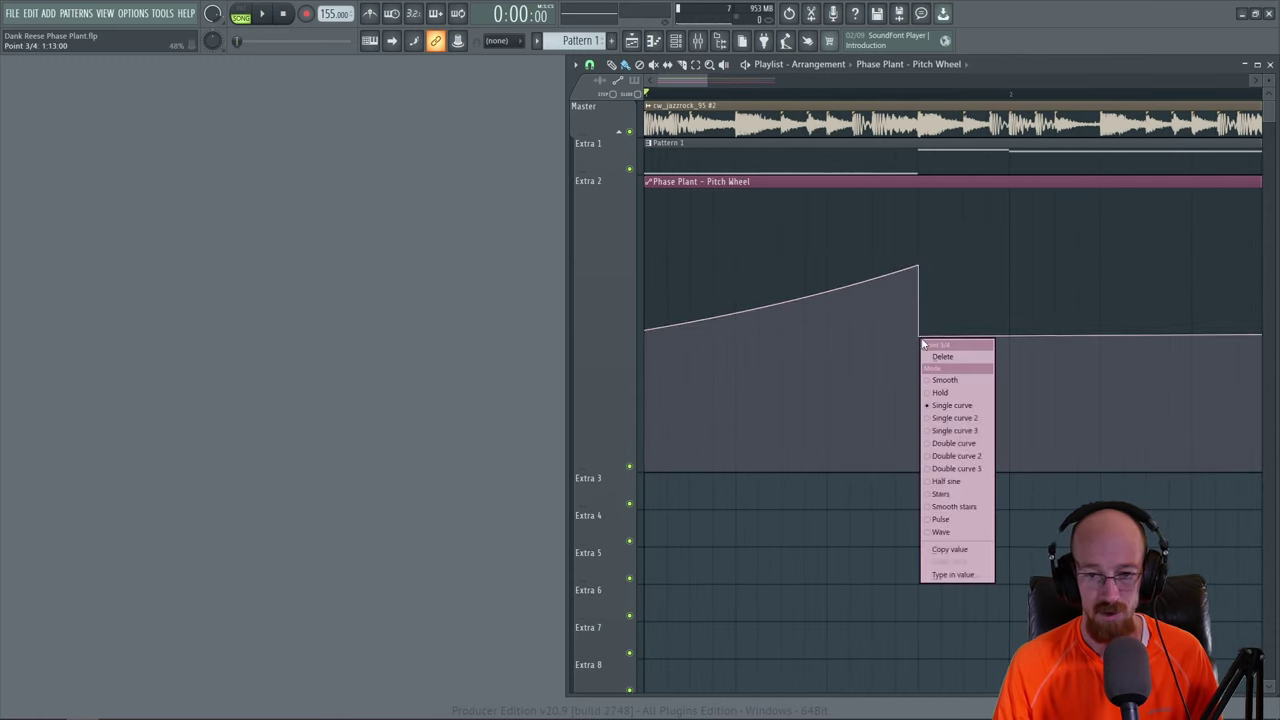
left_click(945, 356)
type(".5")
key("Return")
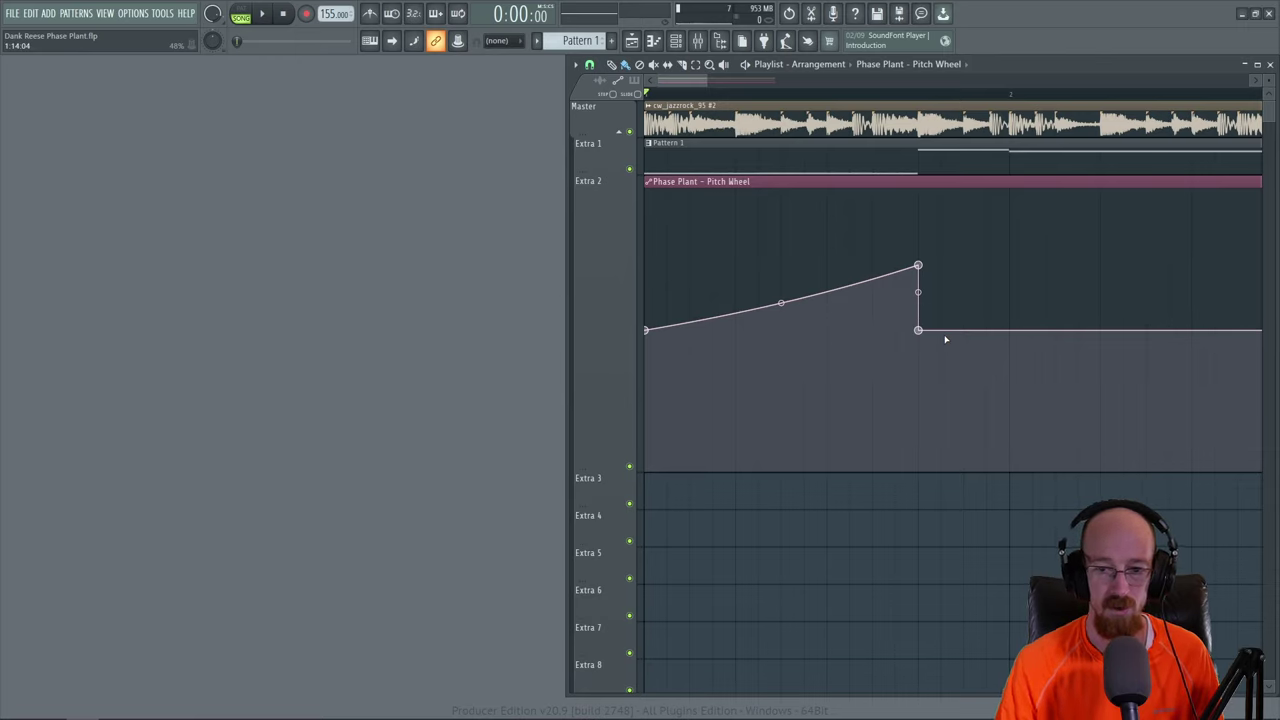
left_click_drag(920, 266, 928, 318)
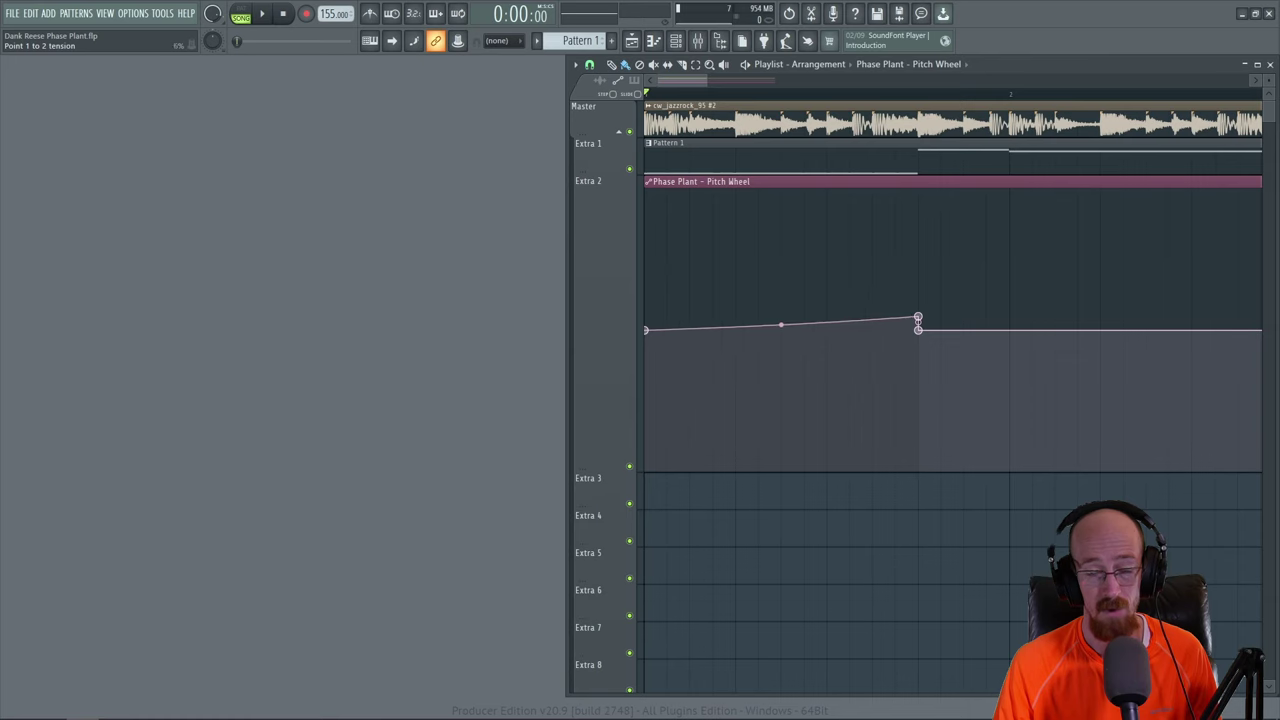
- Audition the bend while raising the peak high, then lowering it partway
key("space")
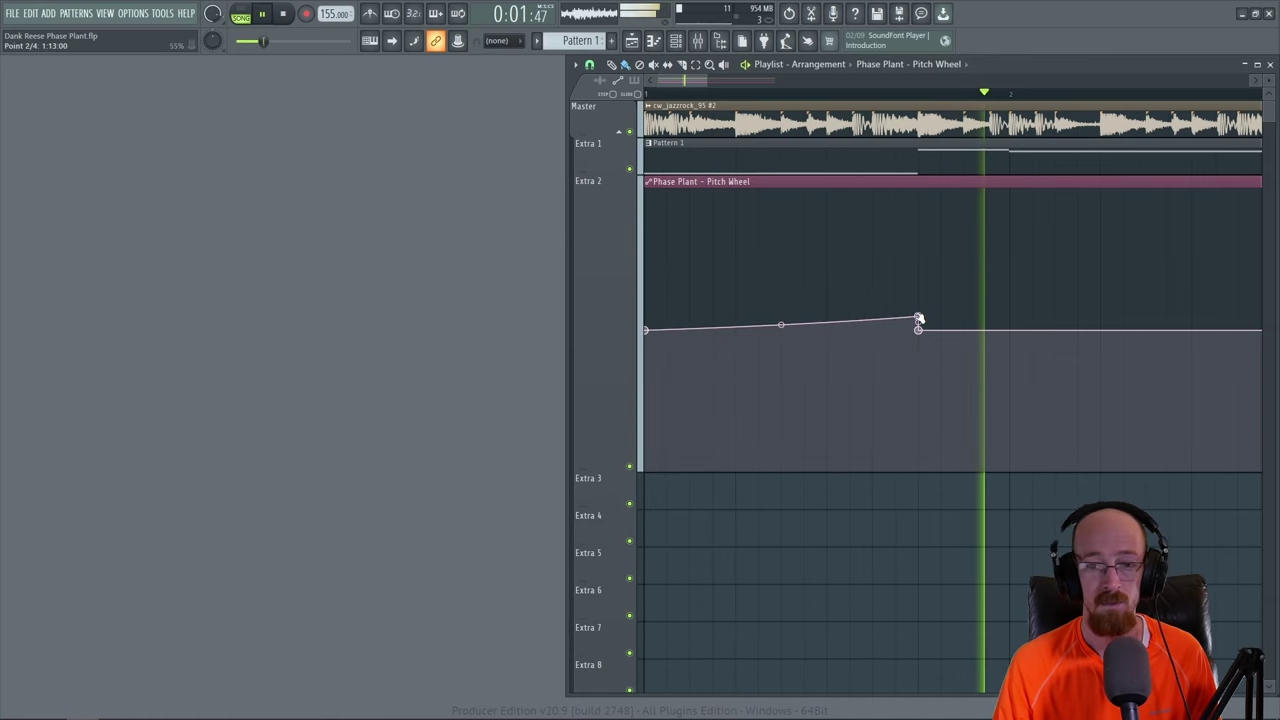
key("space")
left_click_drag(918, 319, 921, 213)
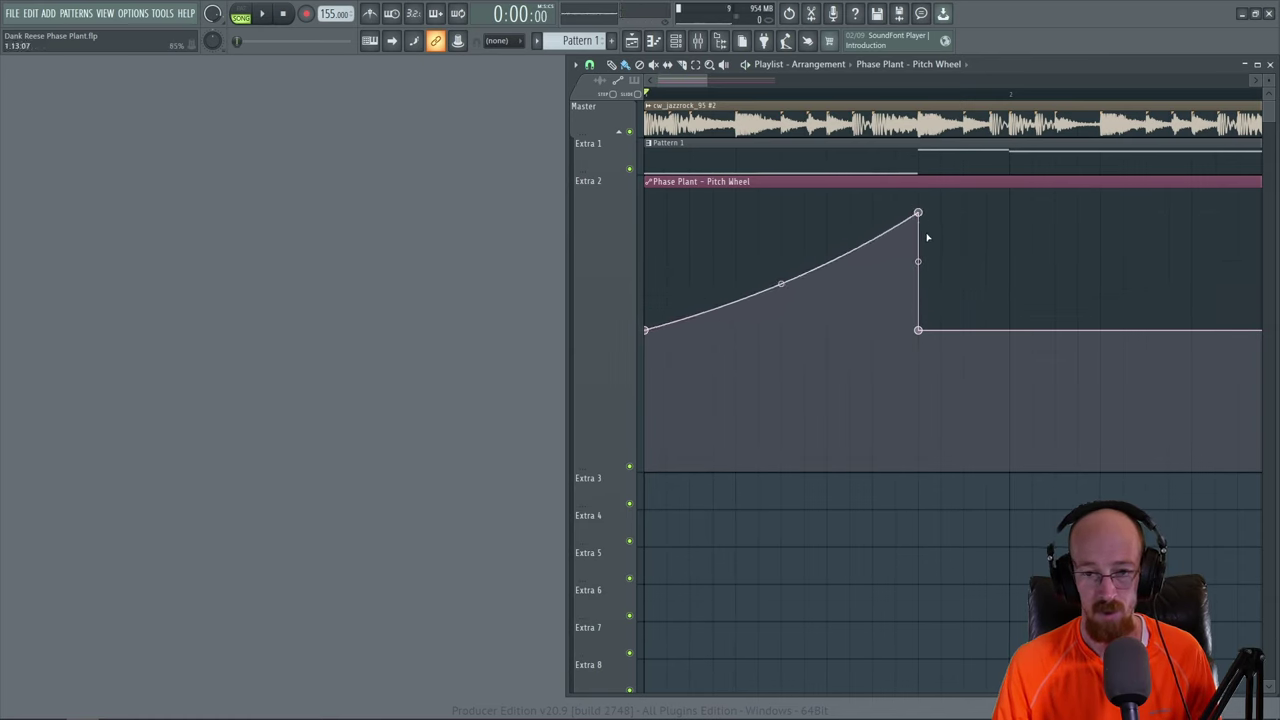
key("space")
key("space")
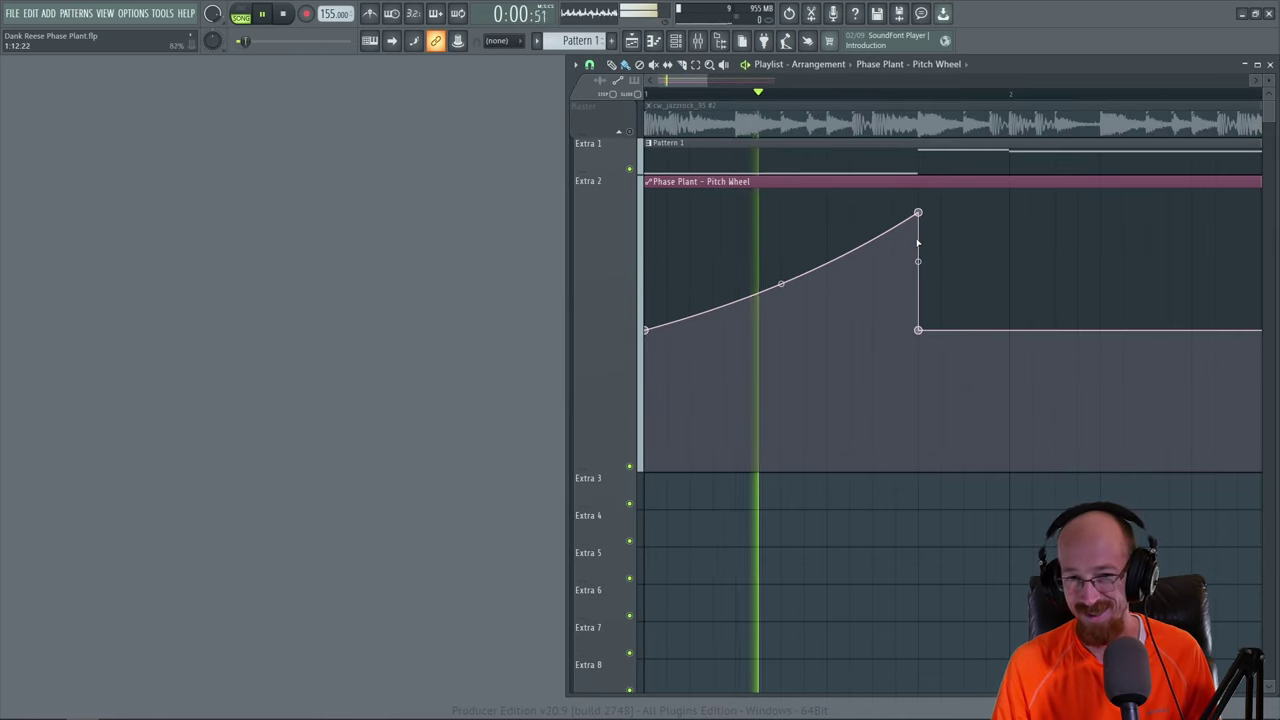
key("space")
left_click_drag(918, 213, 921, 301)
key("space")
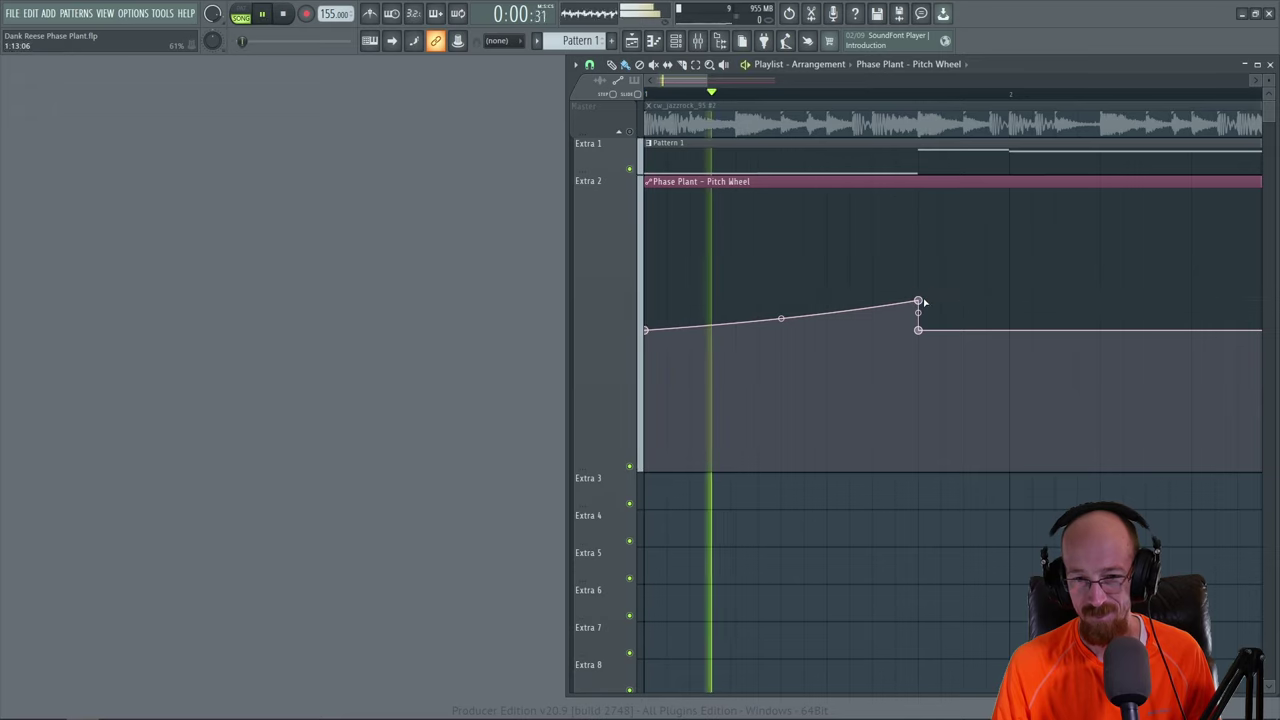
key("space")
- Flatten the ramp and move the second point later for a sharper bend
left_click_drag(919, 303, 922, 322)
key("space")
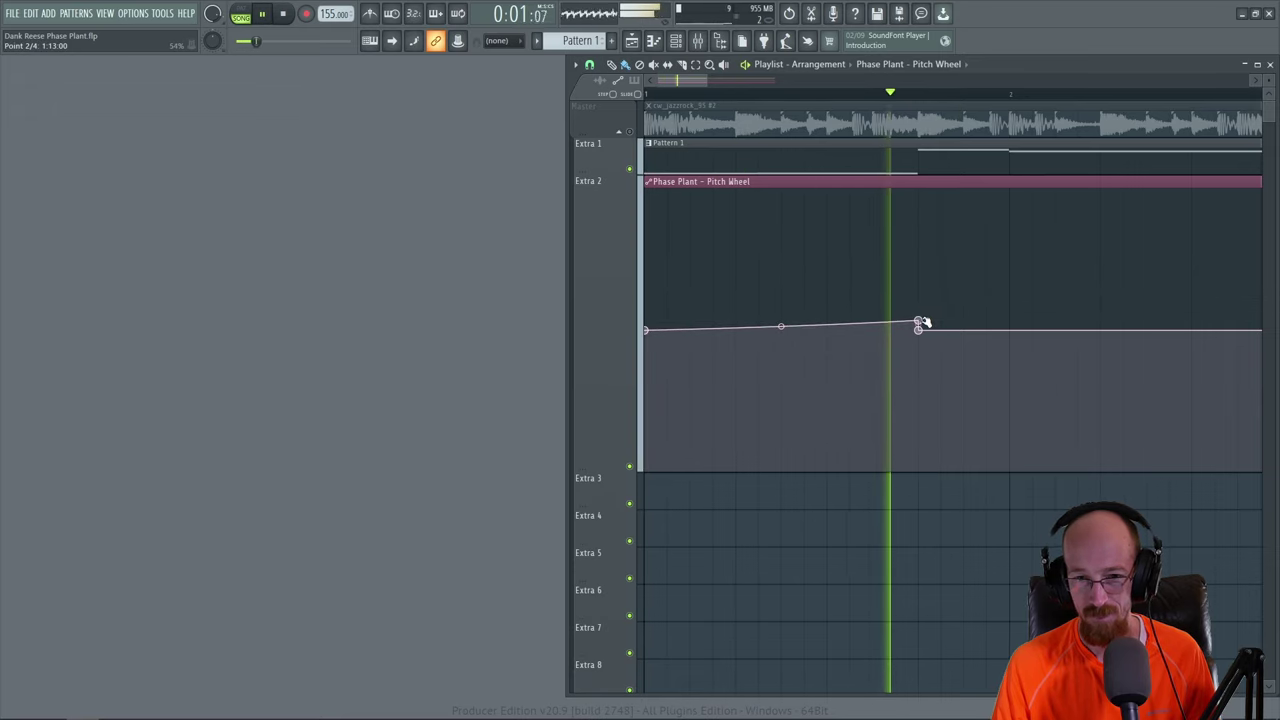
key("space")
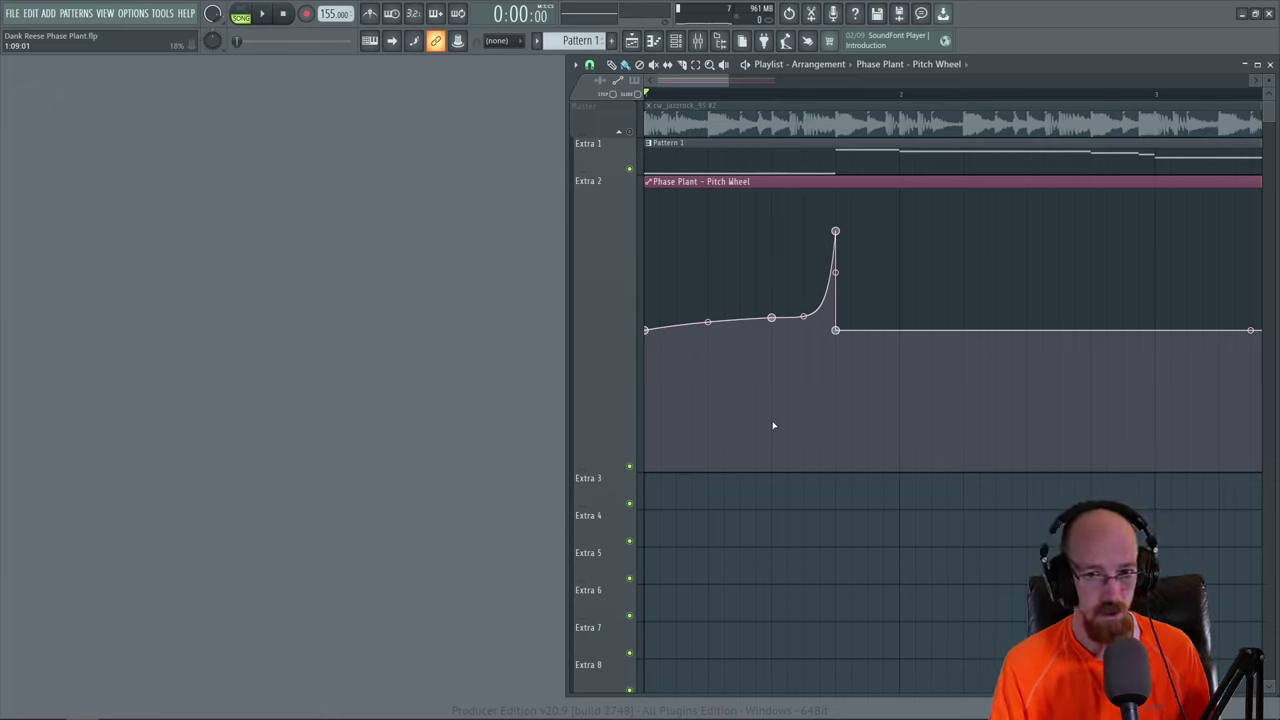
key("space")
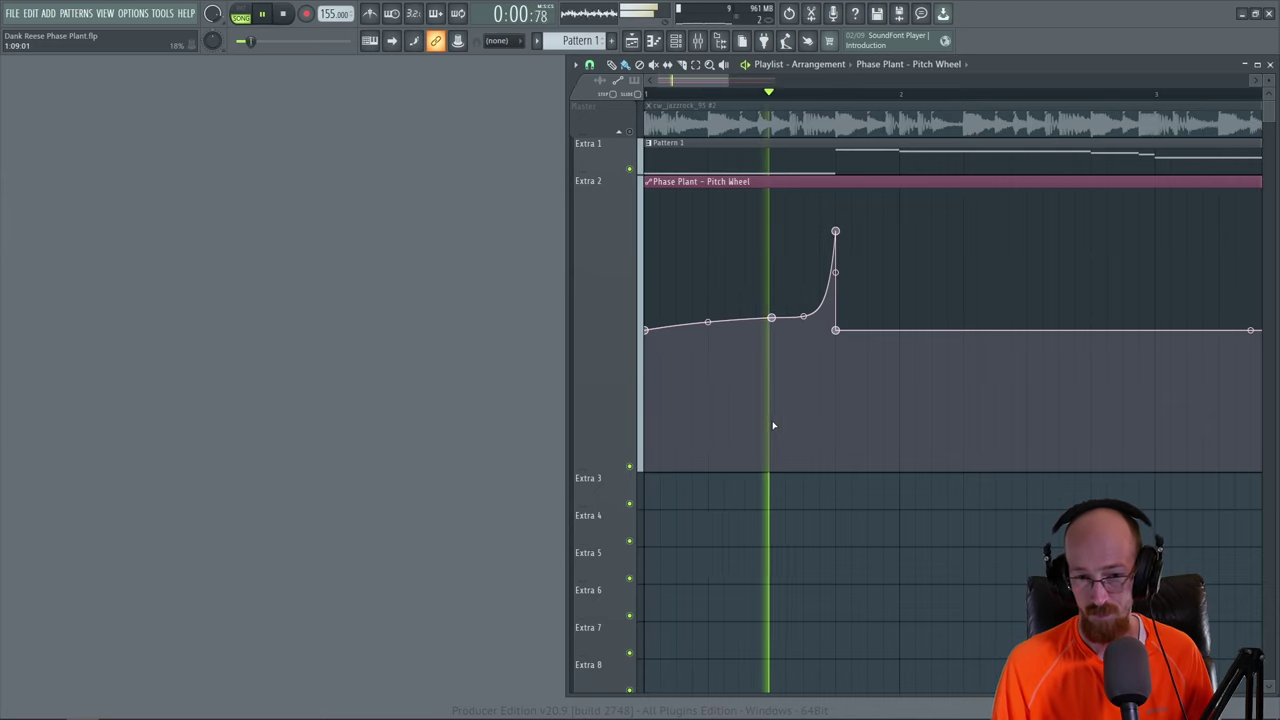
key("space")
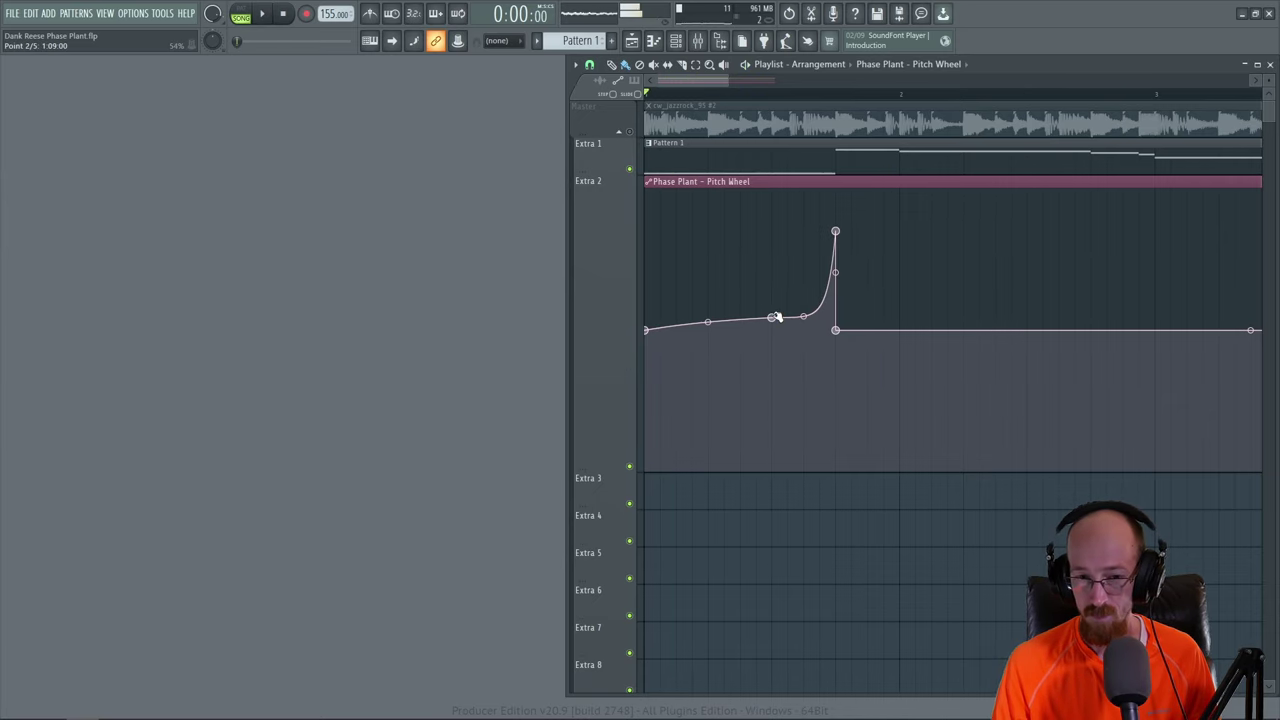
left_click_drag(780, 319, 790, 319)
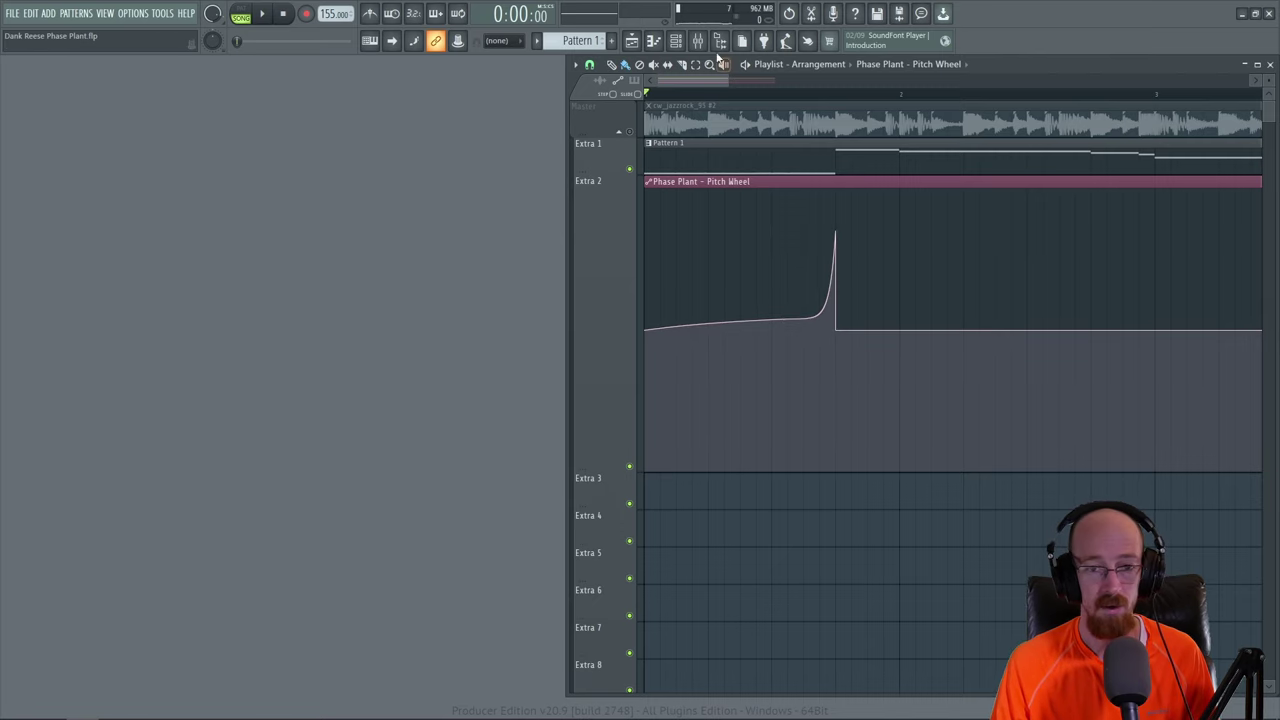
- Shrink the Pitch Wheel lane on Extra 2 in the Playlist
left_click(697, 40)
left_click(697, 40)
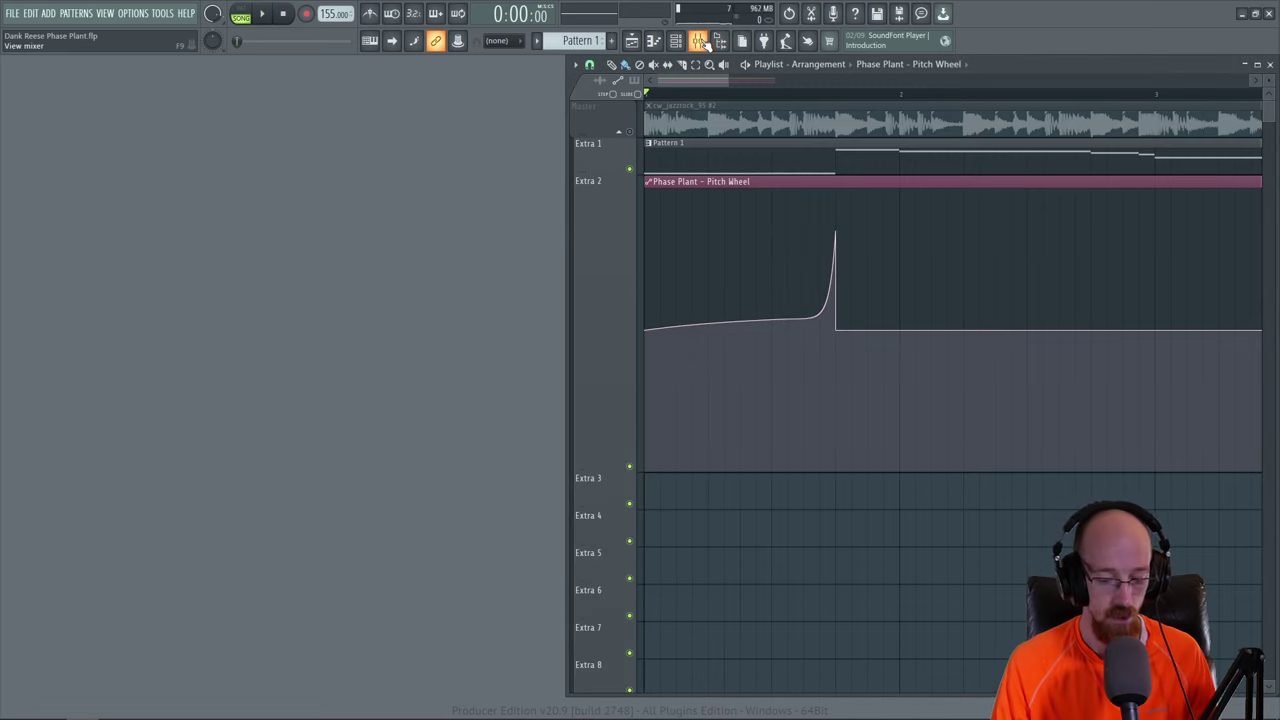
key("F5")
key("F5")
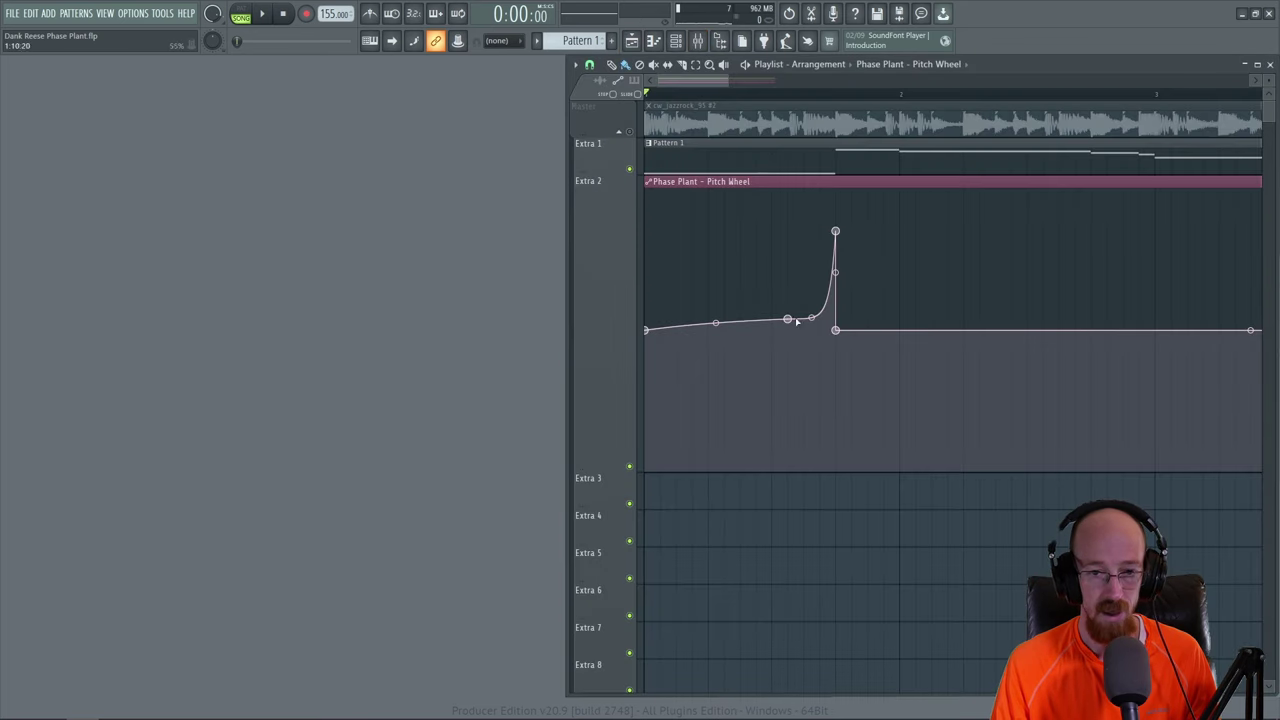
left_click_drag(604, 474, 604, 258)
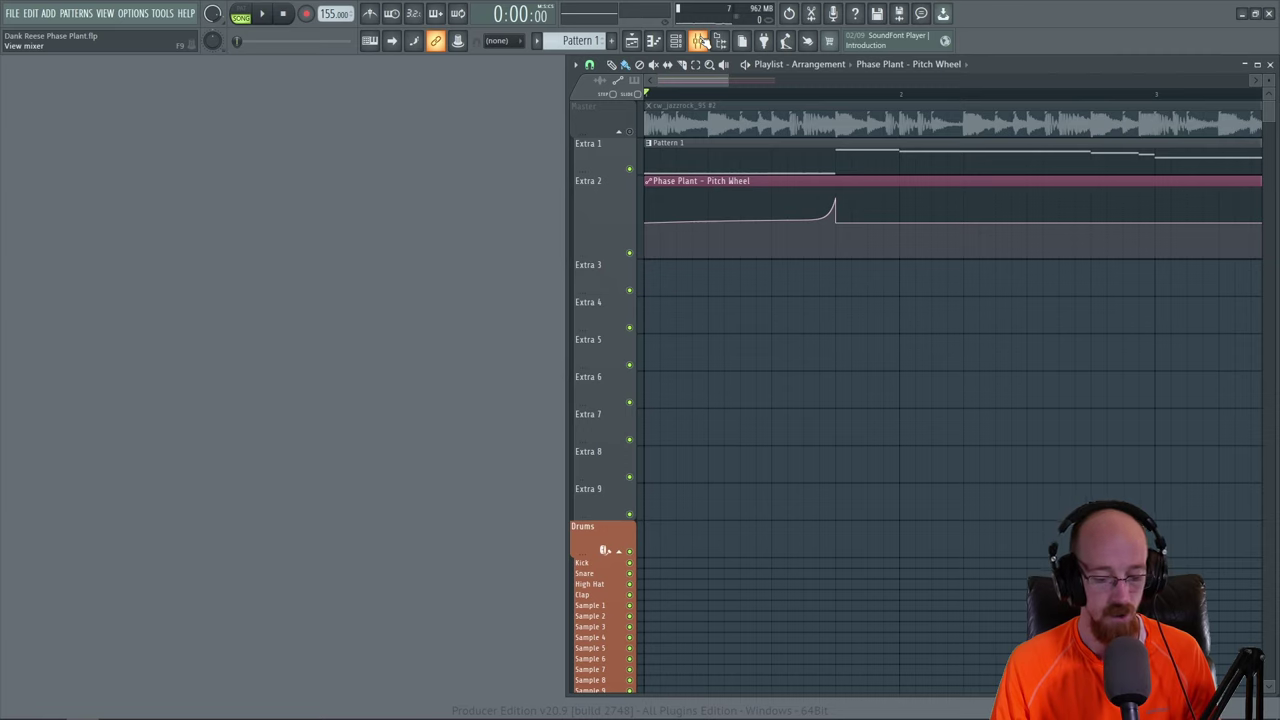
key("F6")
- Link Macro 1 to Osc 2's Semi/Cent tuning and turn the macro up
left_click(219, 373)
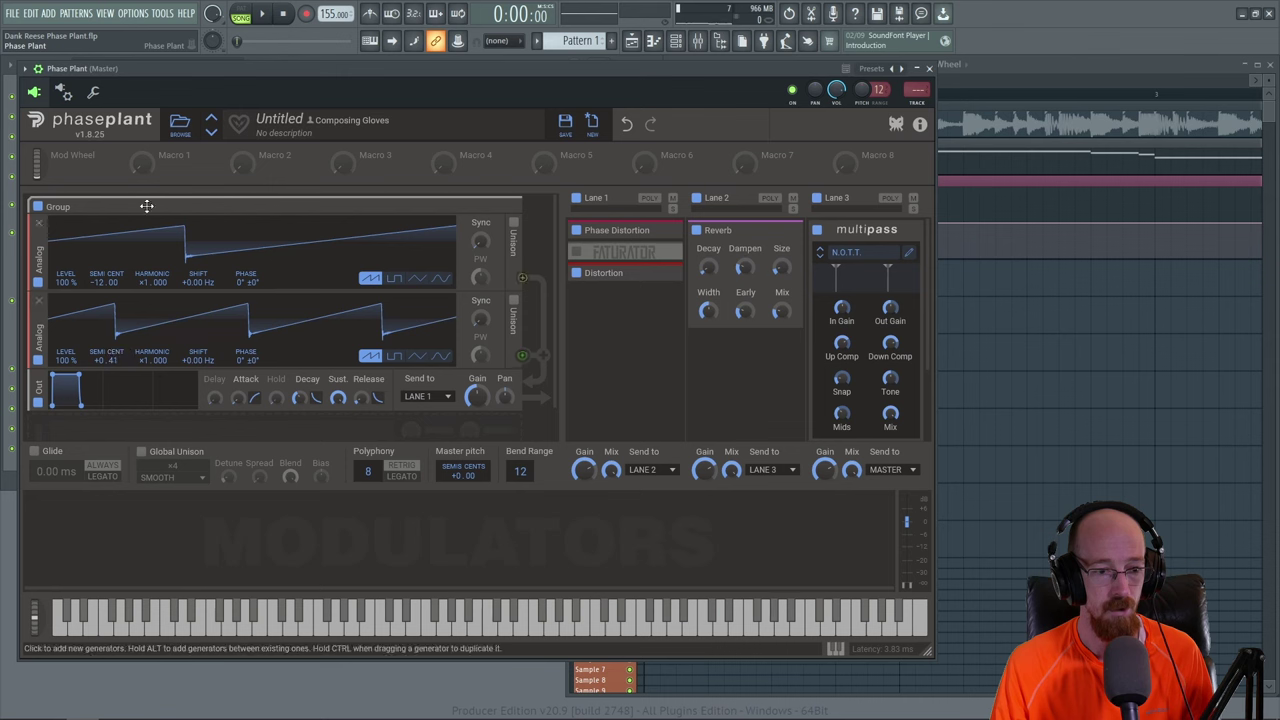
left_click_drag(163, 170, 106, 368)
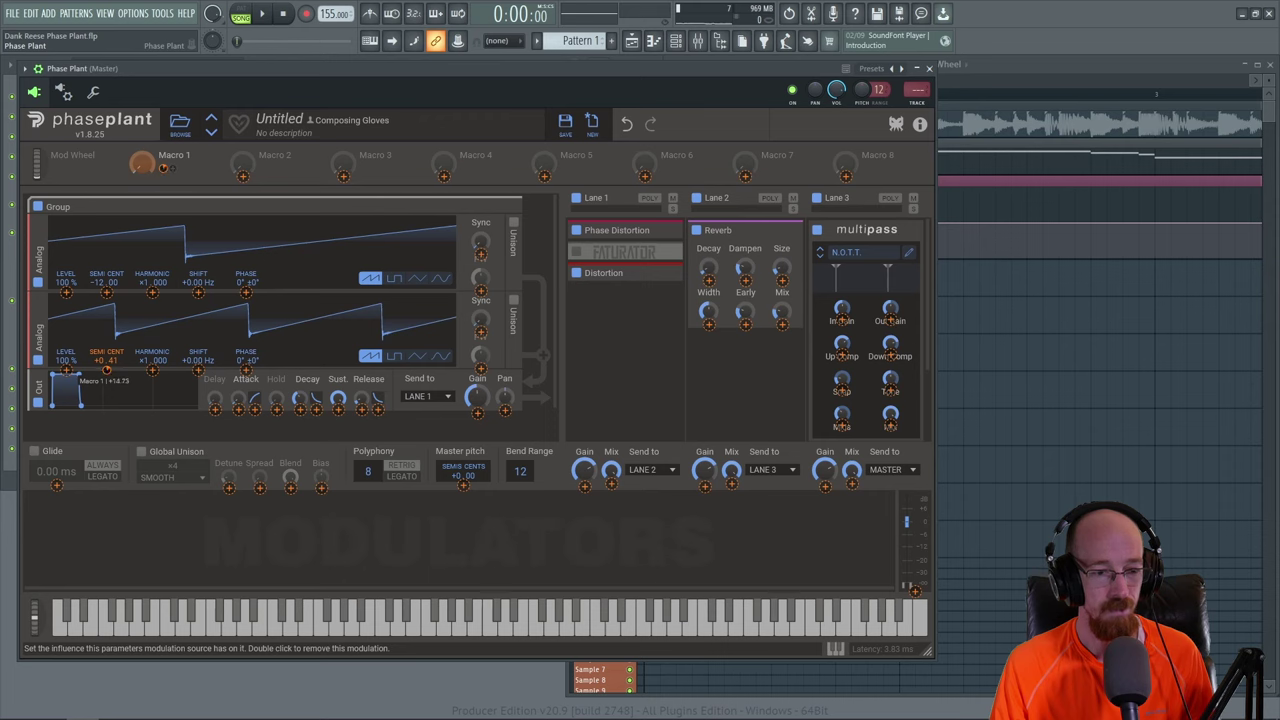
left_click_drag(142, 165, 142, 200)
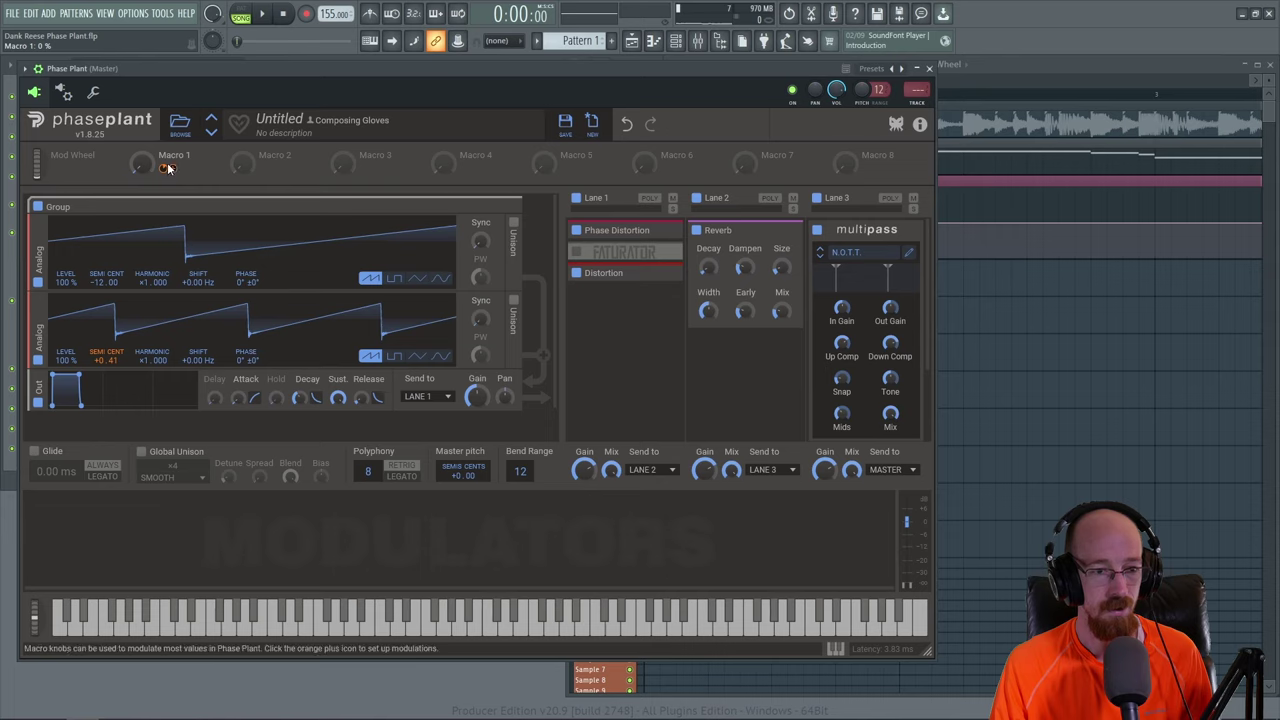
left_click_drag(166, 168, 165, 170)
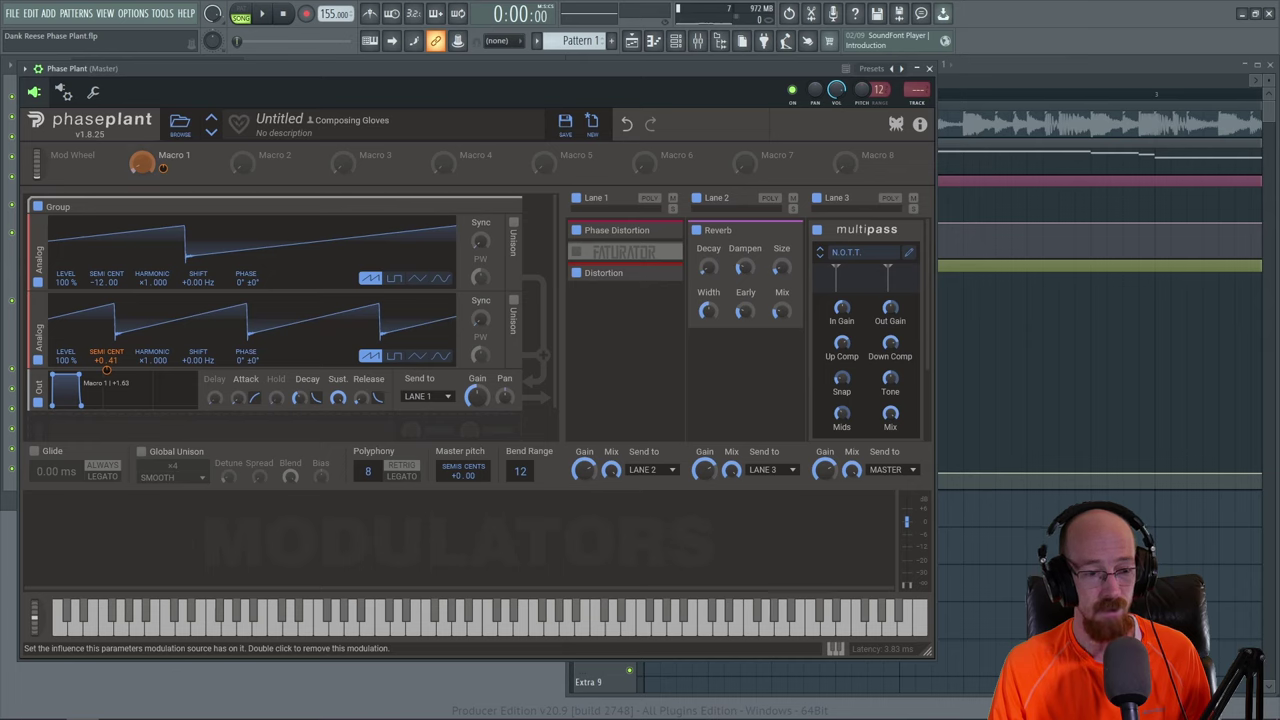
left_click_drag(106, 369, 108, 369)
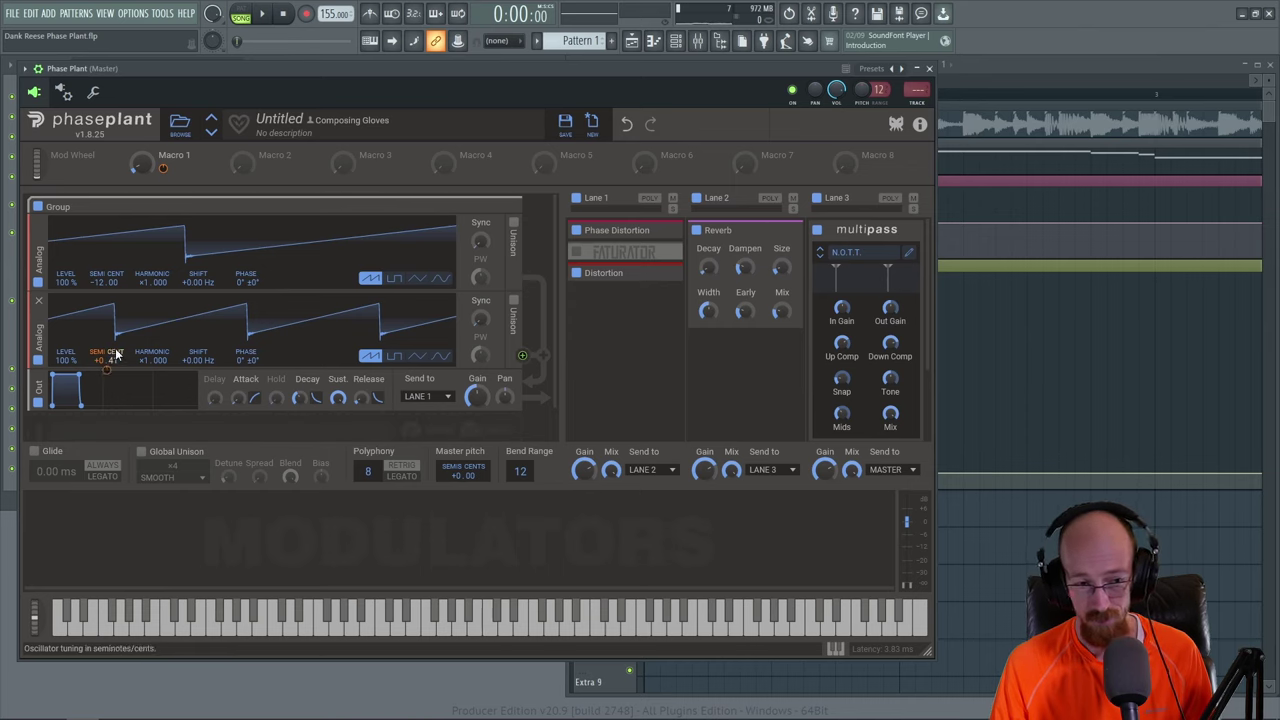
- Set Macro 1's modulation amount on Osc 2 to exactly +1.00 while playing
mouse_move(104, 367)
key("space")
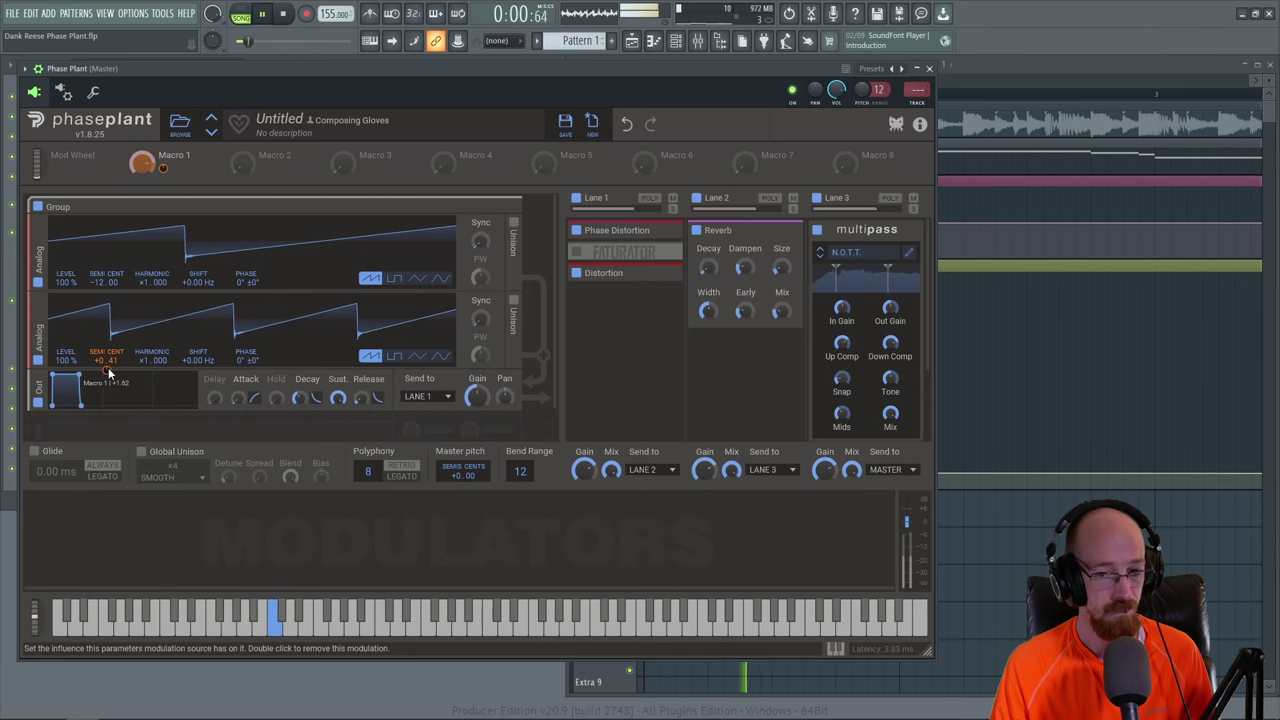
left_click(108, 367)
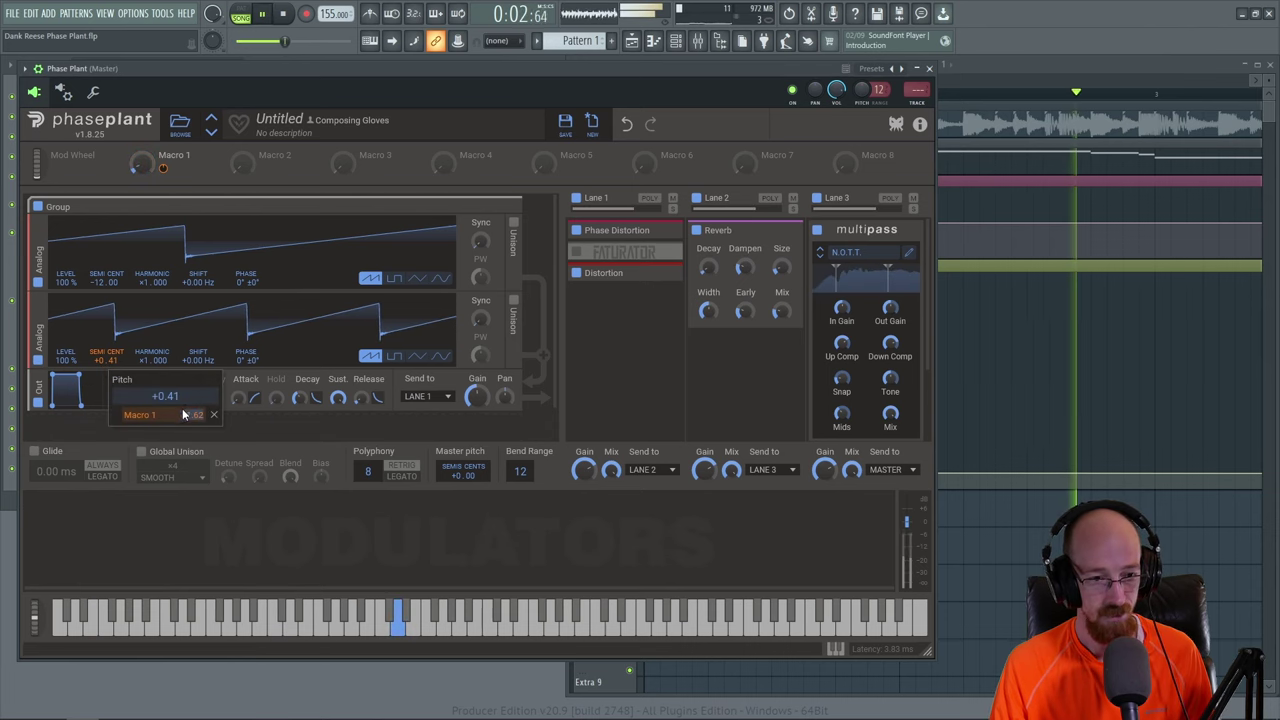
type("1")
key("Return")
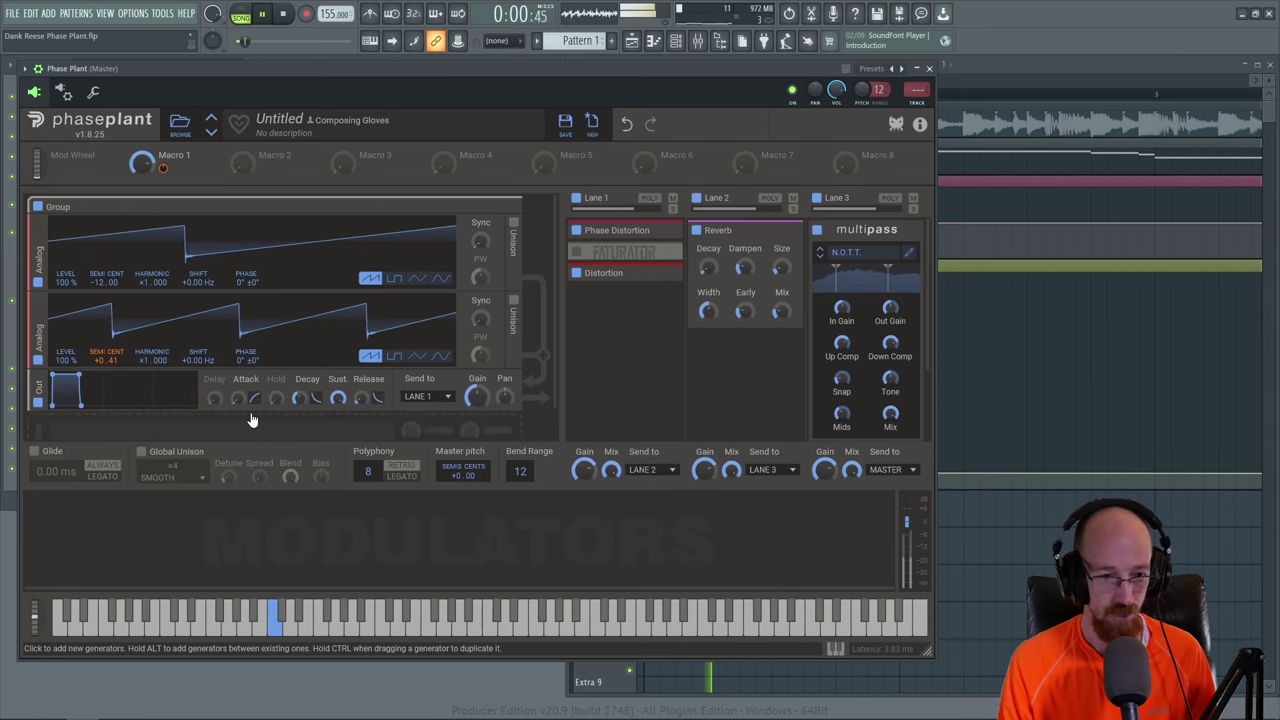
mouse_move(107, 373)
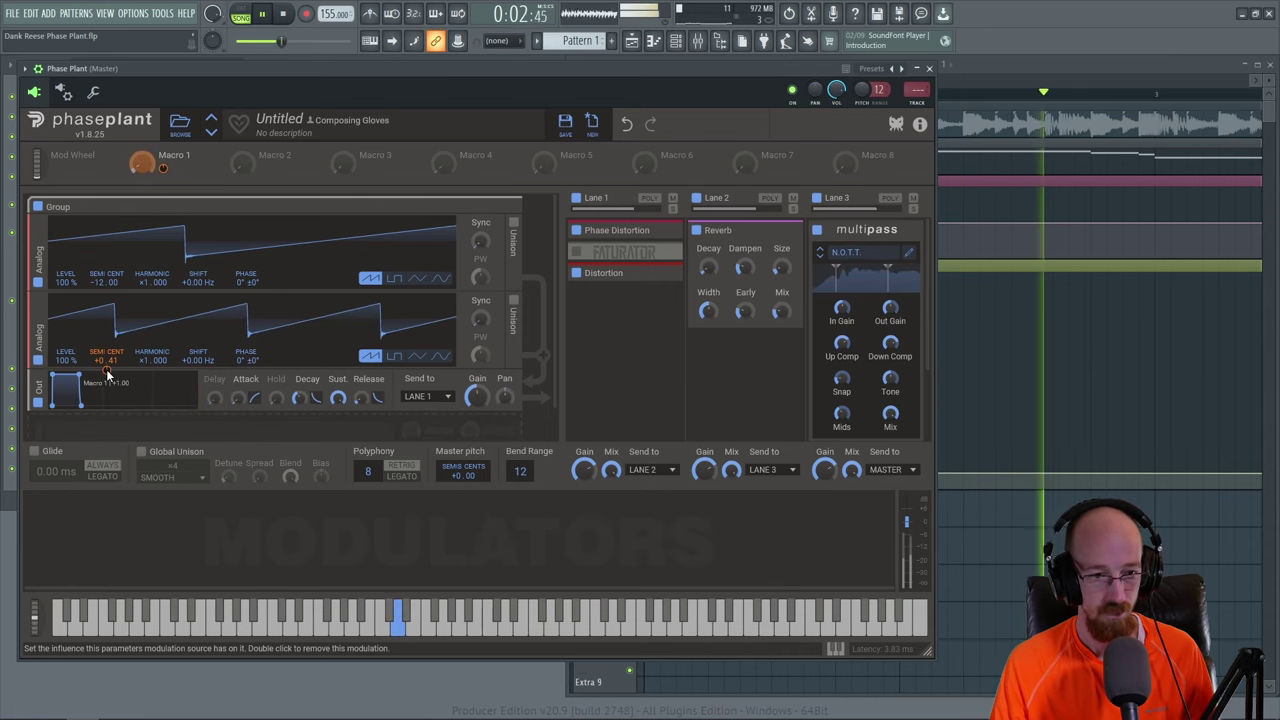
- Bend the Macro 1 rise and lower its peak, auditioning the sweep
left_click(1053, 82)
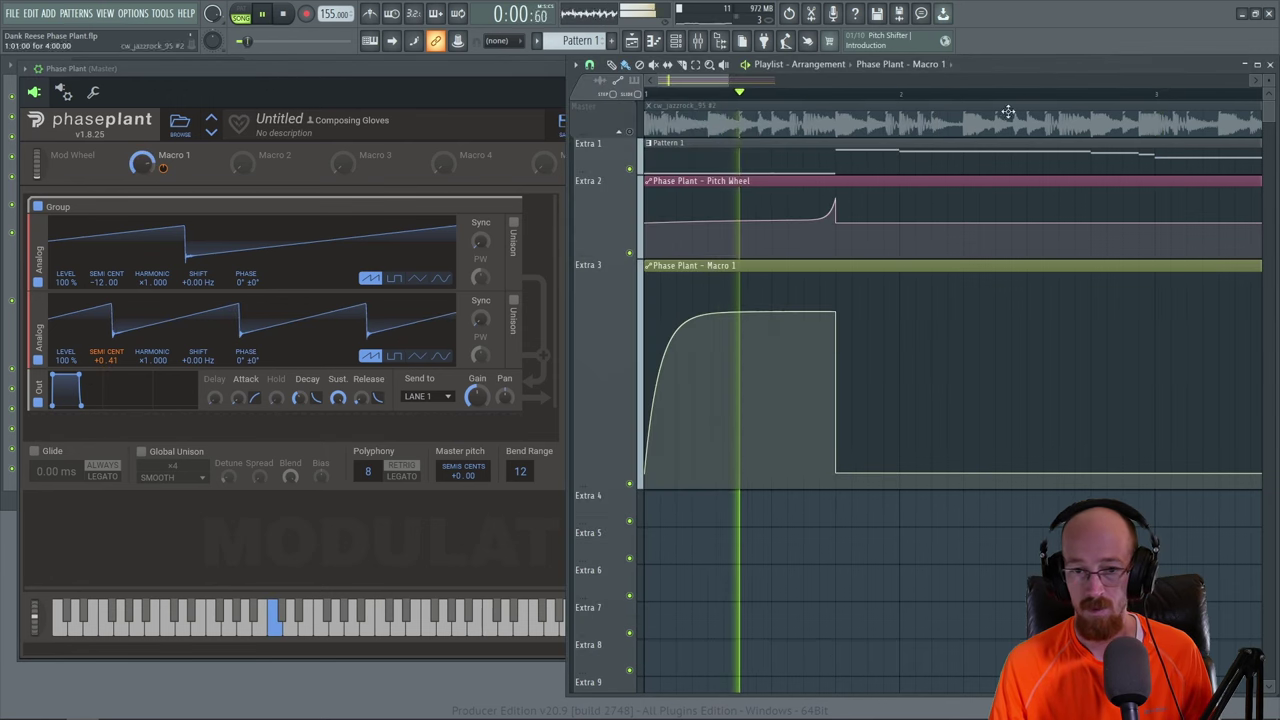
key("space")
left_click_drag(749, 340, 739, 403)
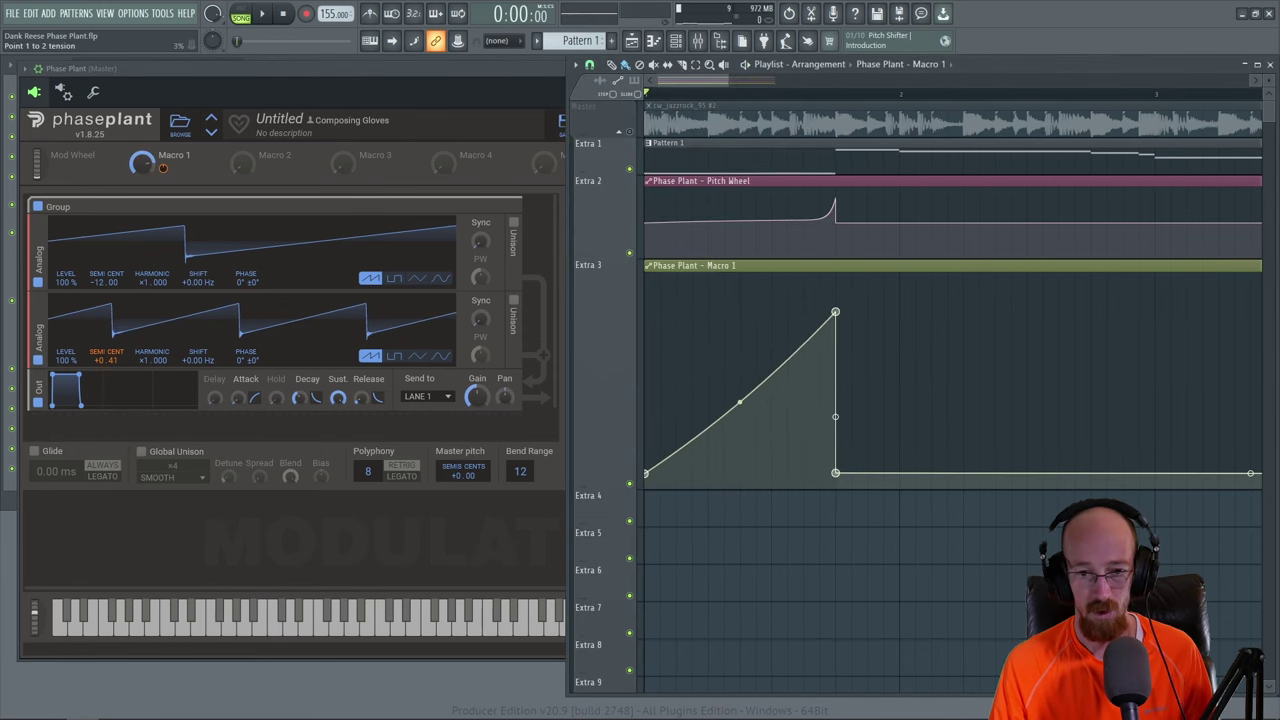
key("space")
key("space")
left_click_drag(835, 312, 848, 443)
left_click_drag(740, 458, 740, 453)
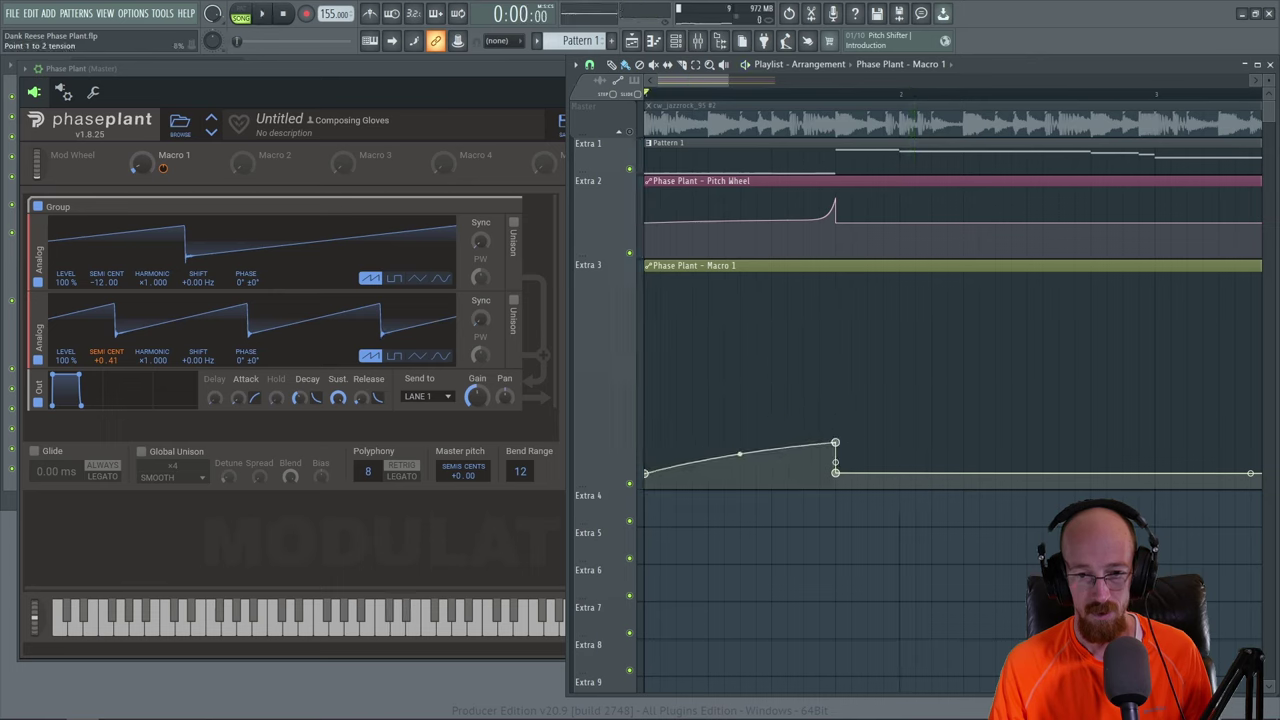
key("space")
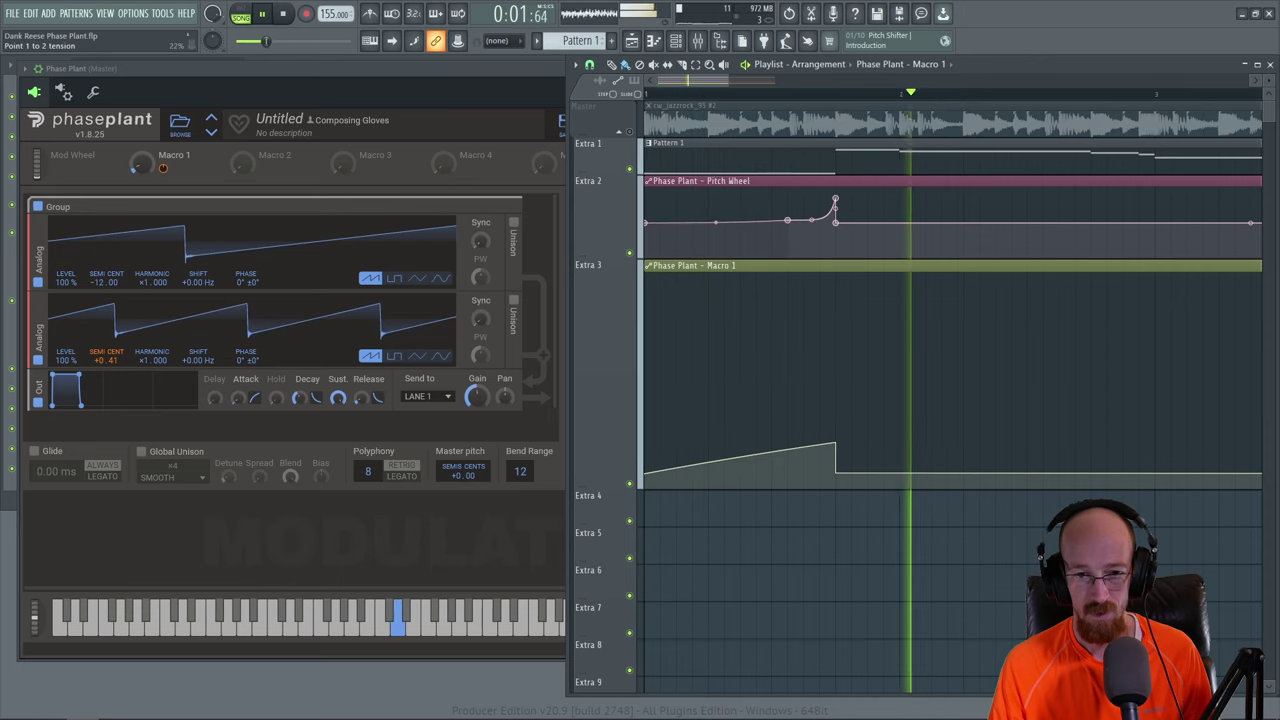
key("space")
- Delete a Pitch Wheel automation point and audition the simpler bend
right_click(789, 221)
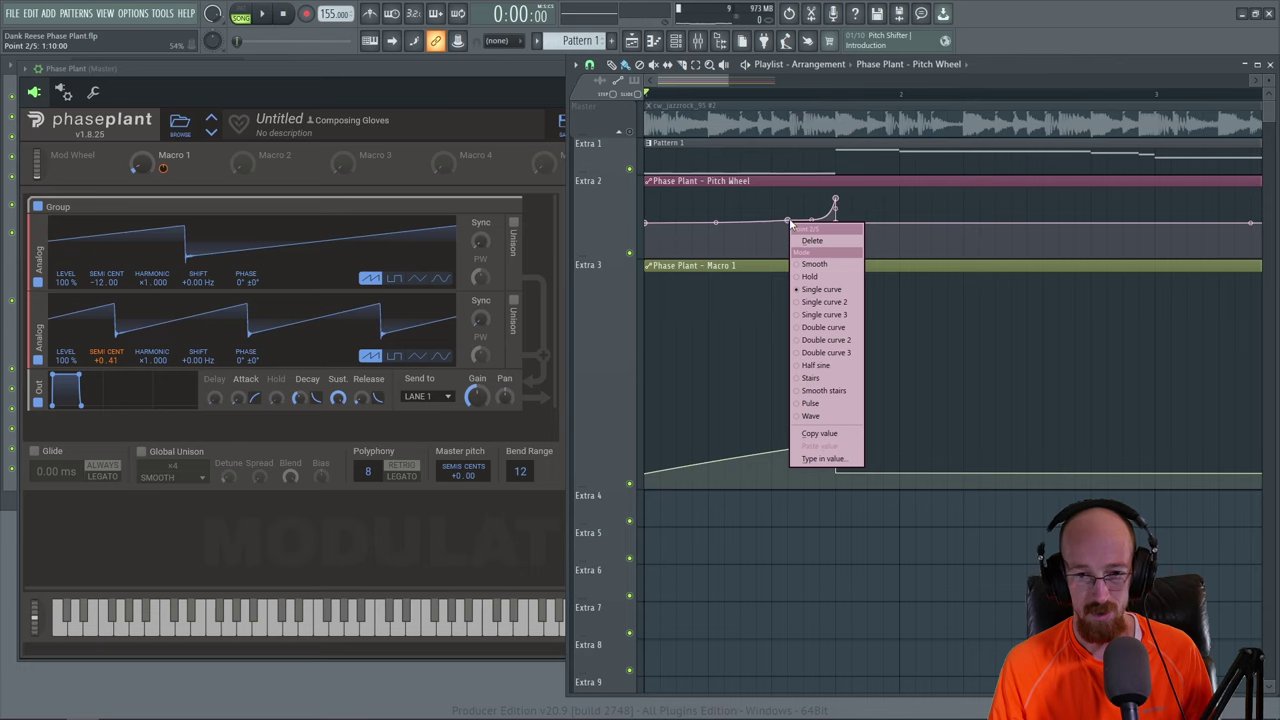
left_click(810, 240)
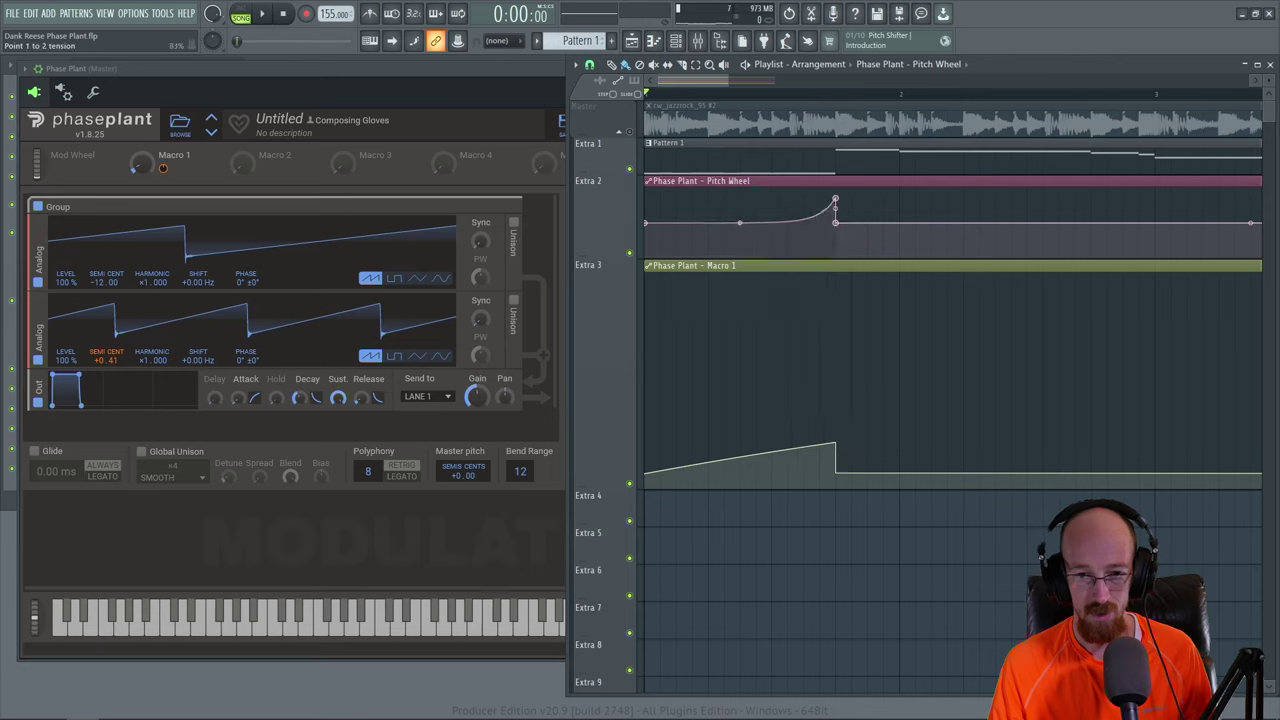
key("space")
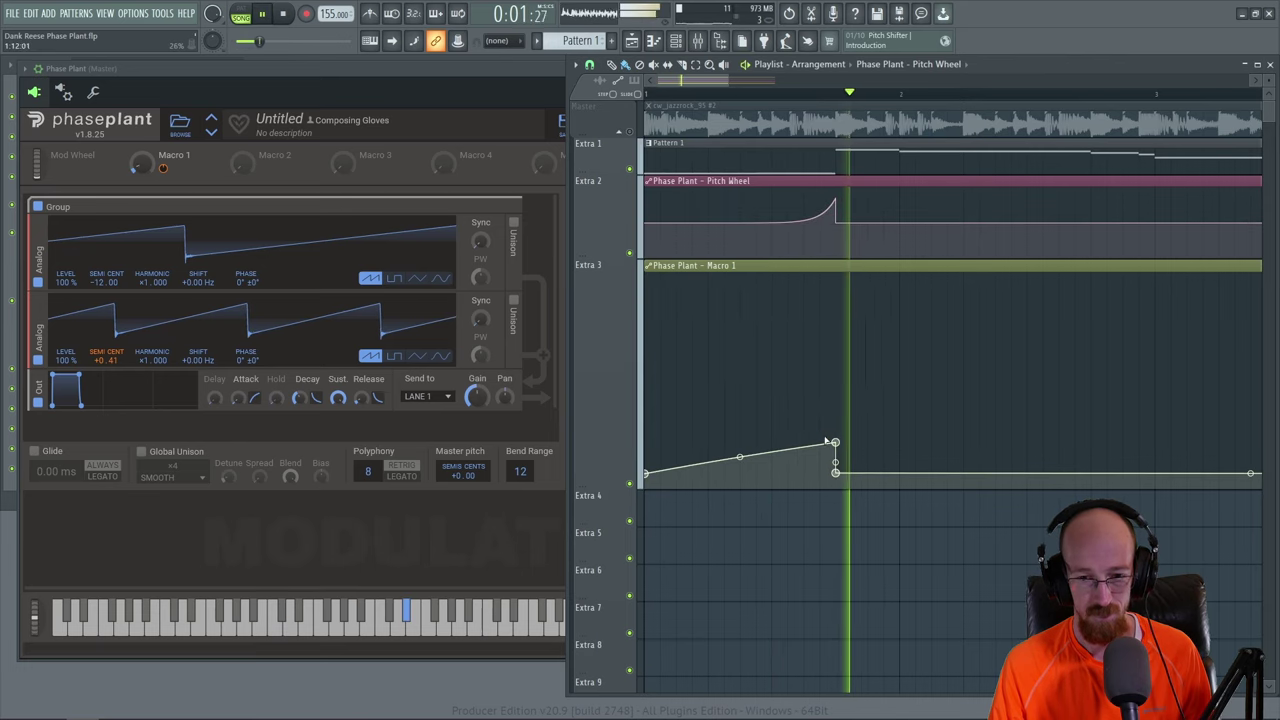
key("space")
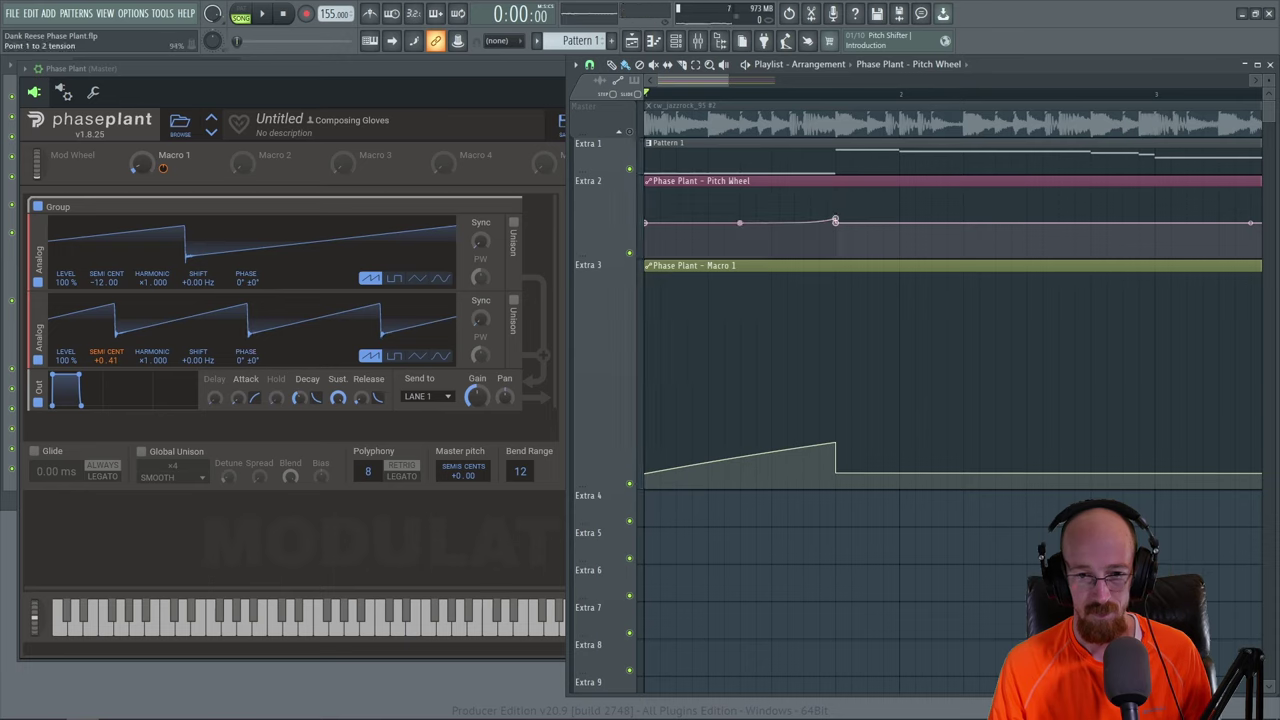
- Raise the Macro 1 peak higher and make the rise concave so it accelerates
key("space")
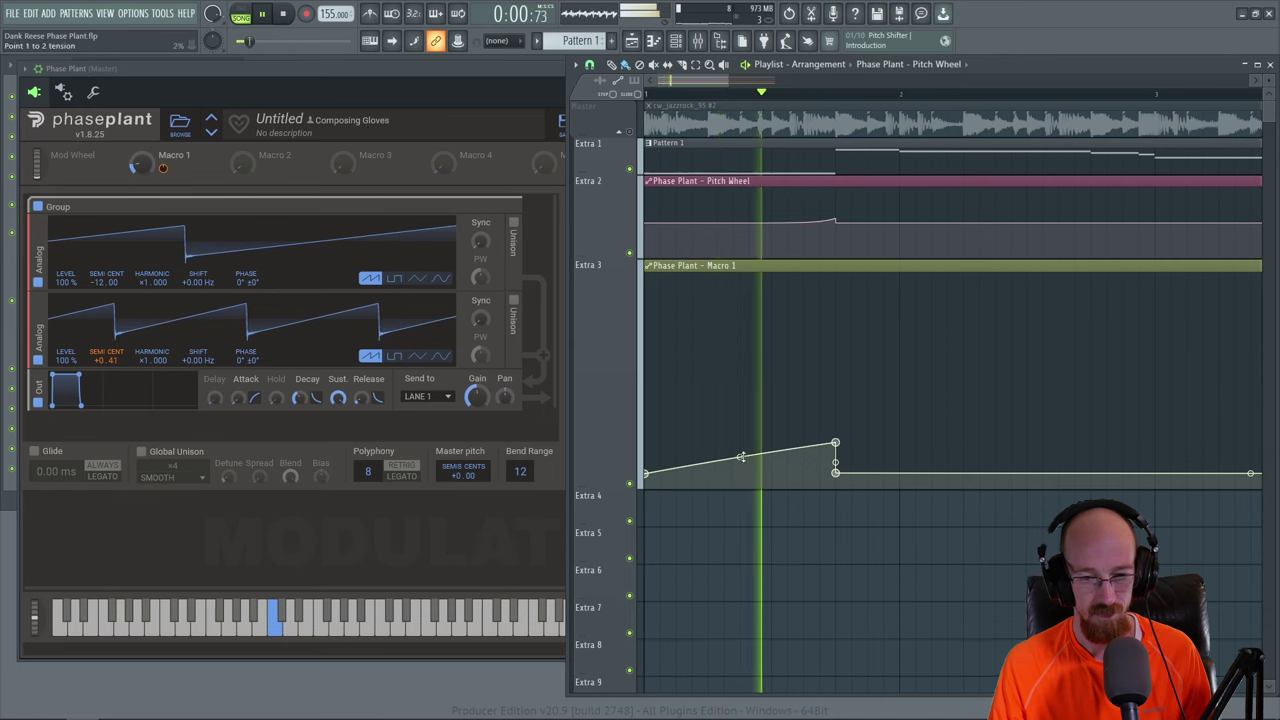
left_click_drag(740, 460, 741, 440)
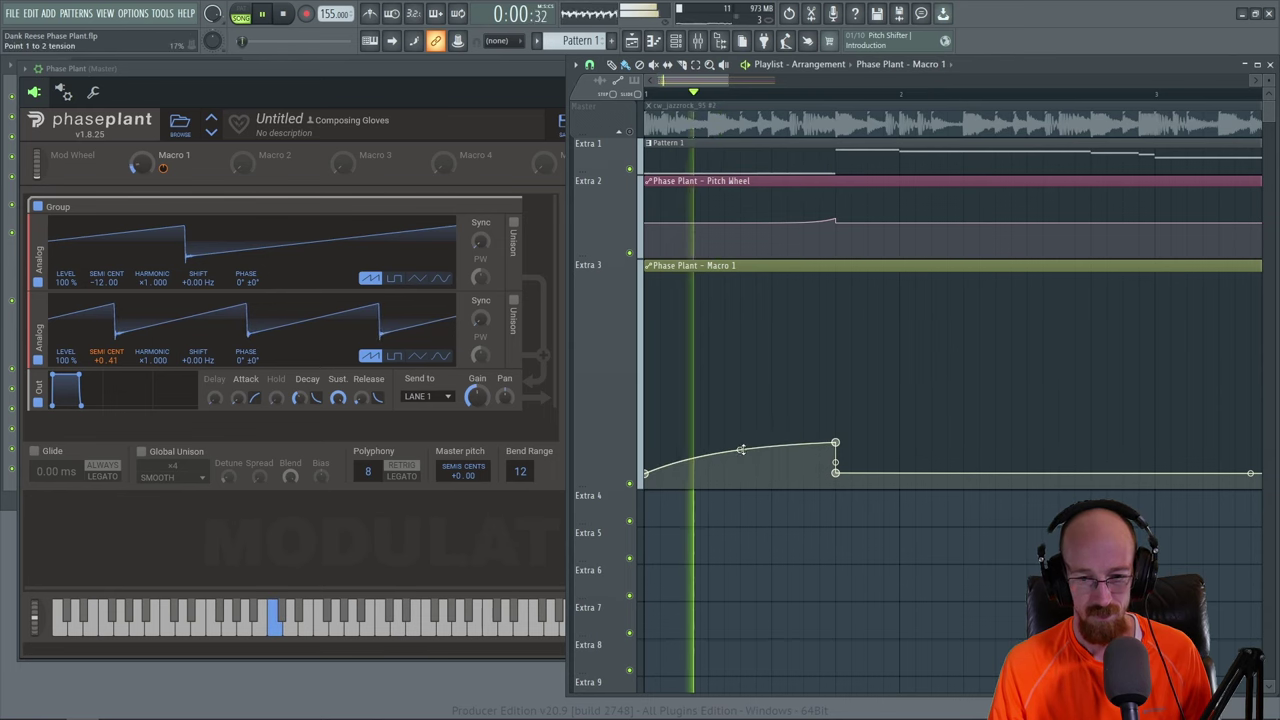
left_click_drag(843, 450, 843, 420)
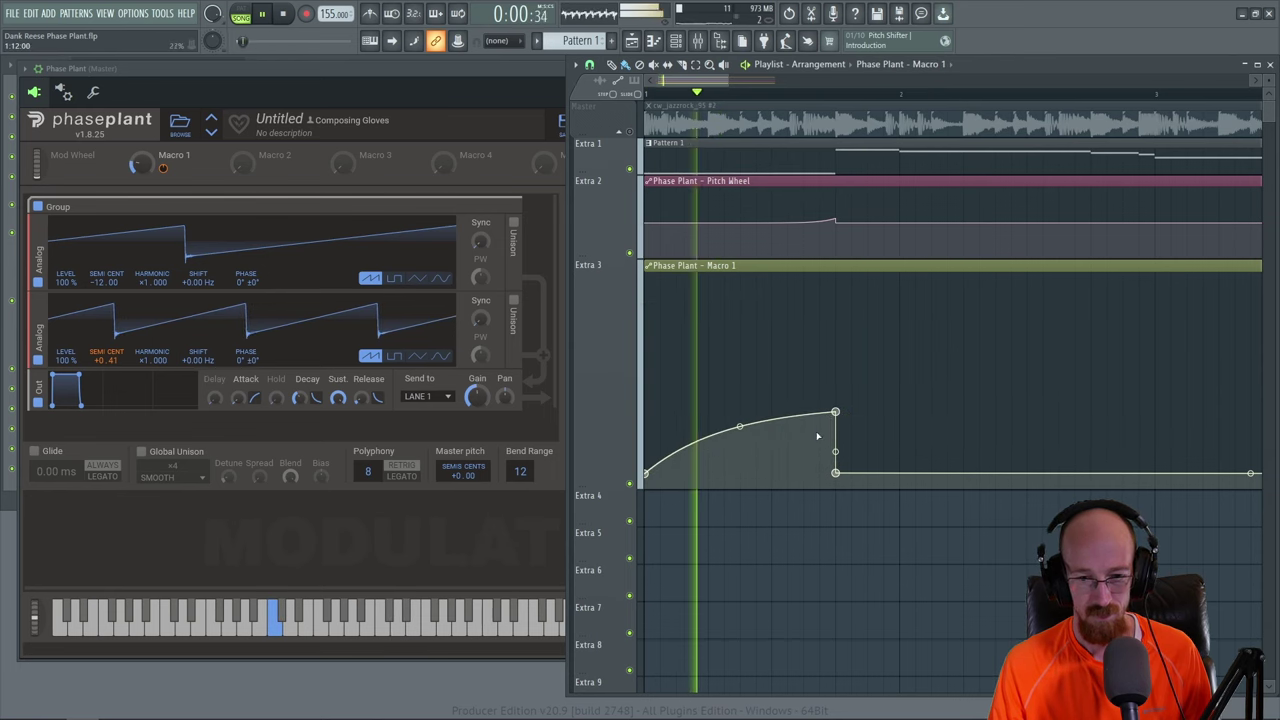
left_click_drag(740, 427, 740, 461)
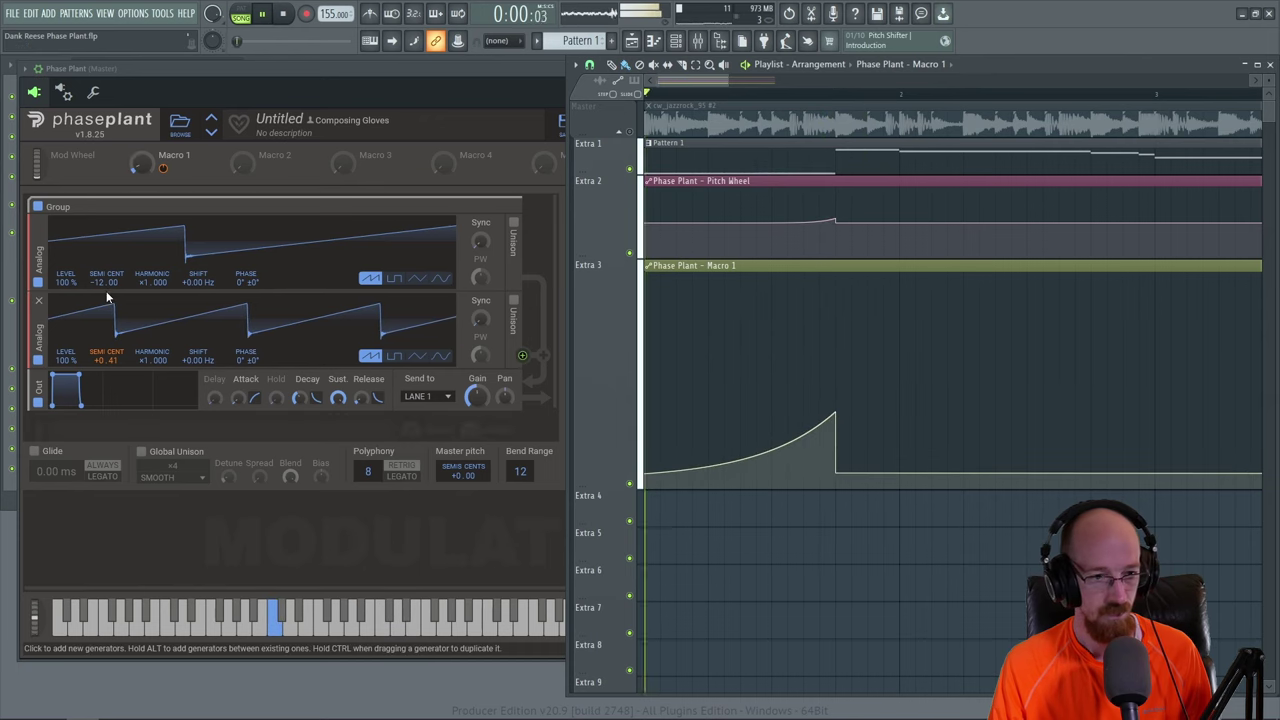
key("space")
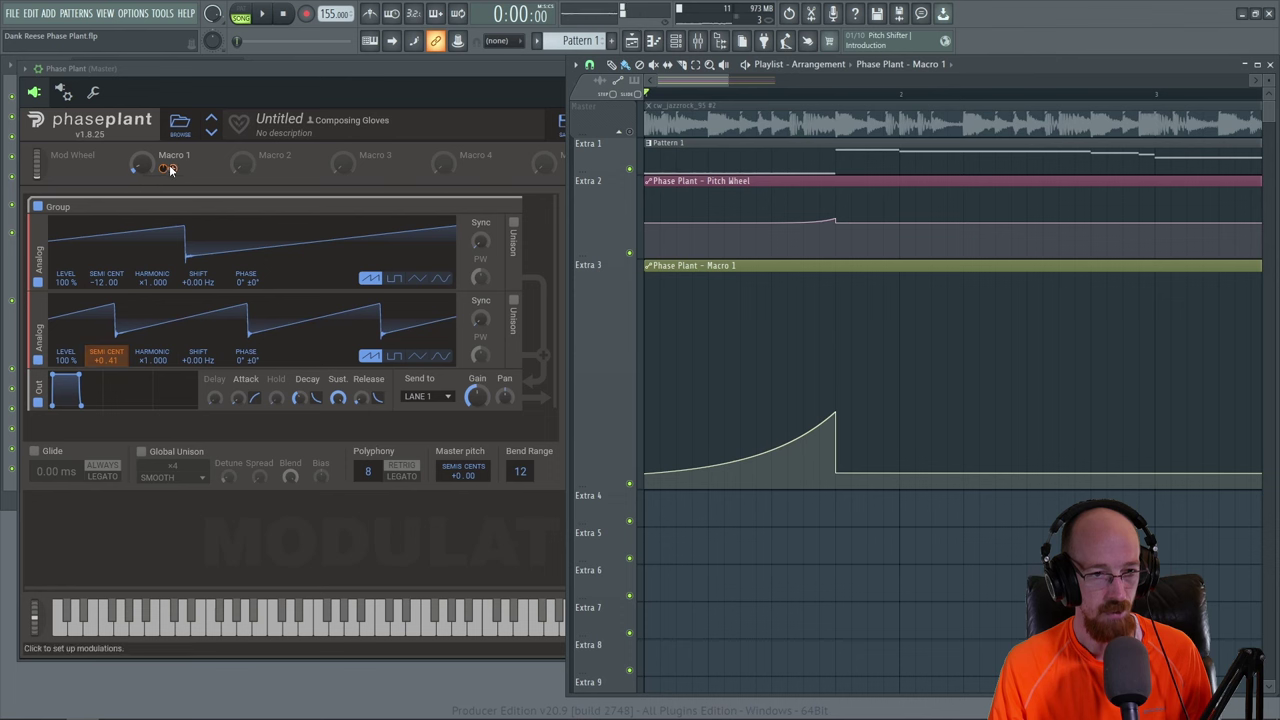
- Route Macro 1 to oscillator 1's Semi/Cent pitch, set its amount, and audition the detune
left_click_drag(165, 168, 107, 303)
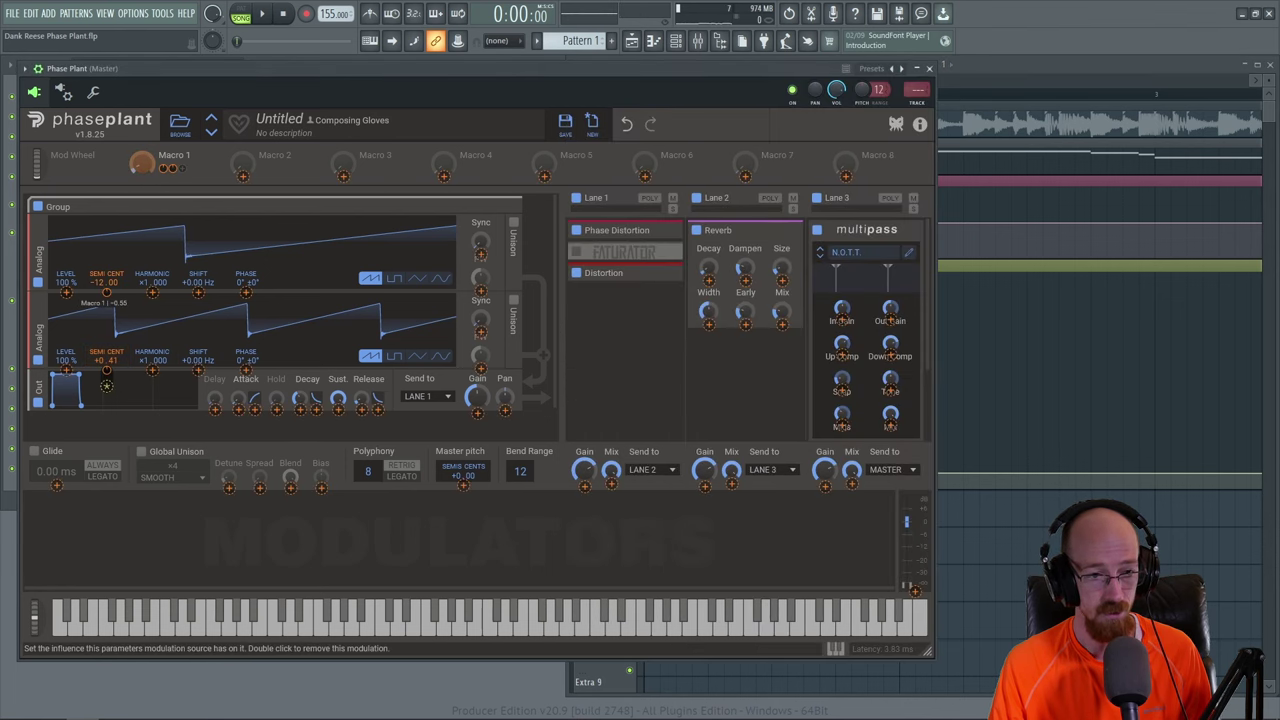
left_click_drag(111, 298, 107, 375)
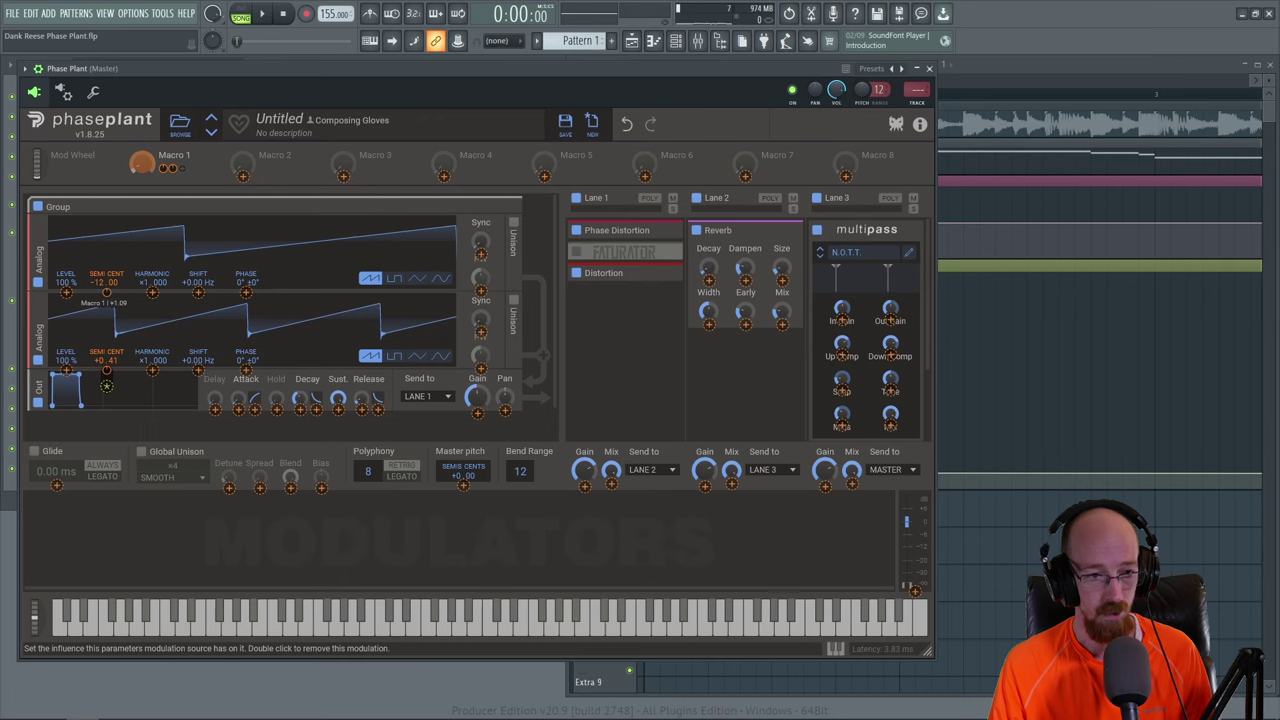
left_click(107, 292)
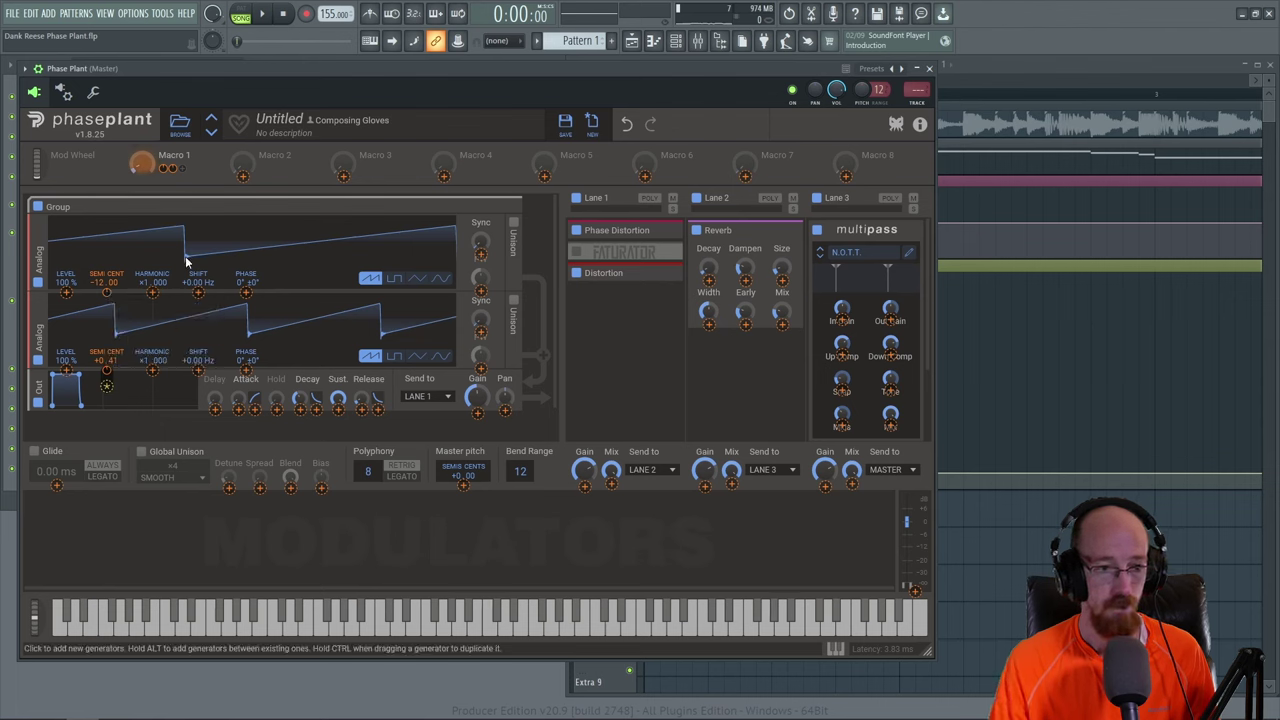
key("space")
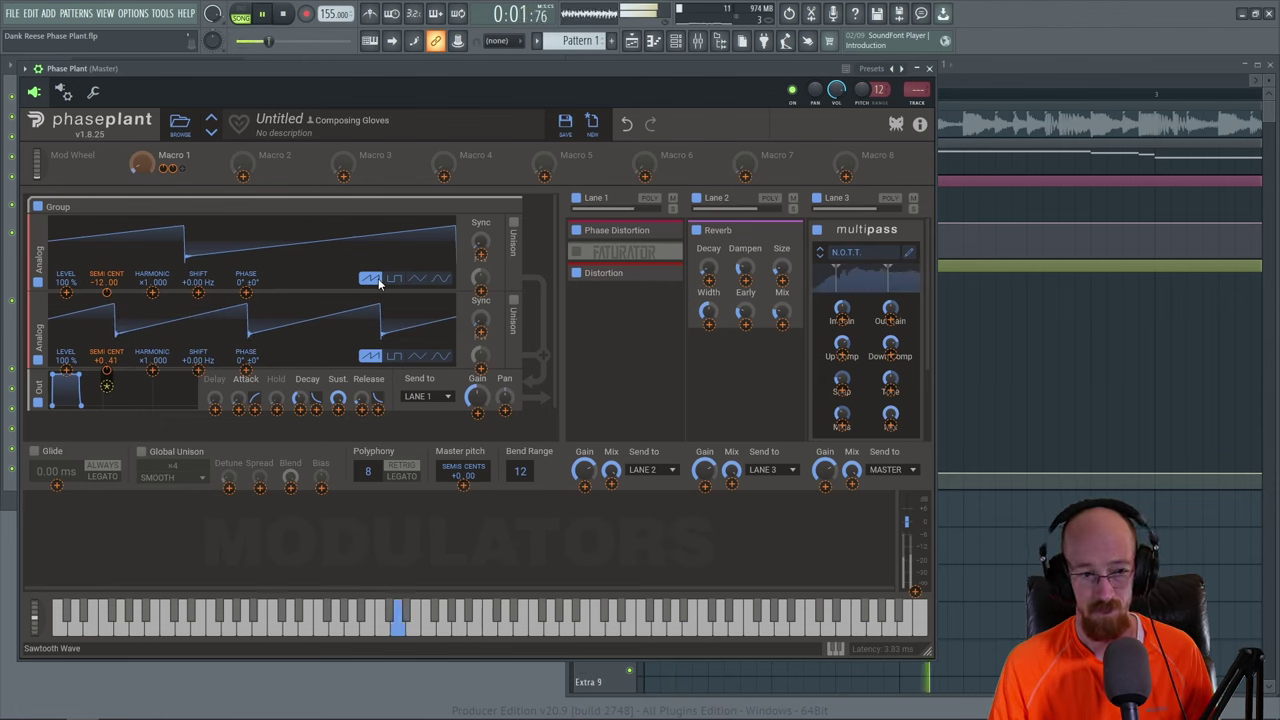
left_click(1053, 72)
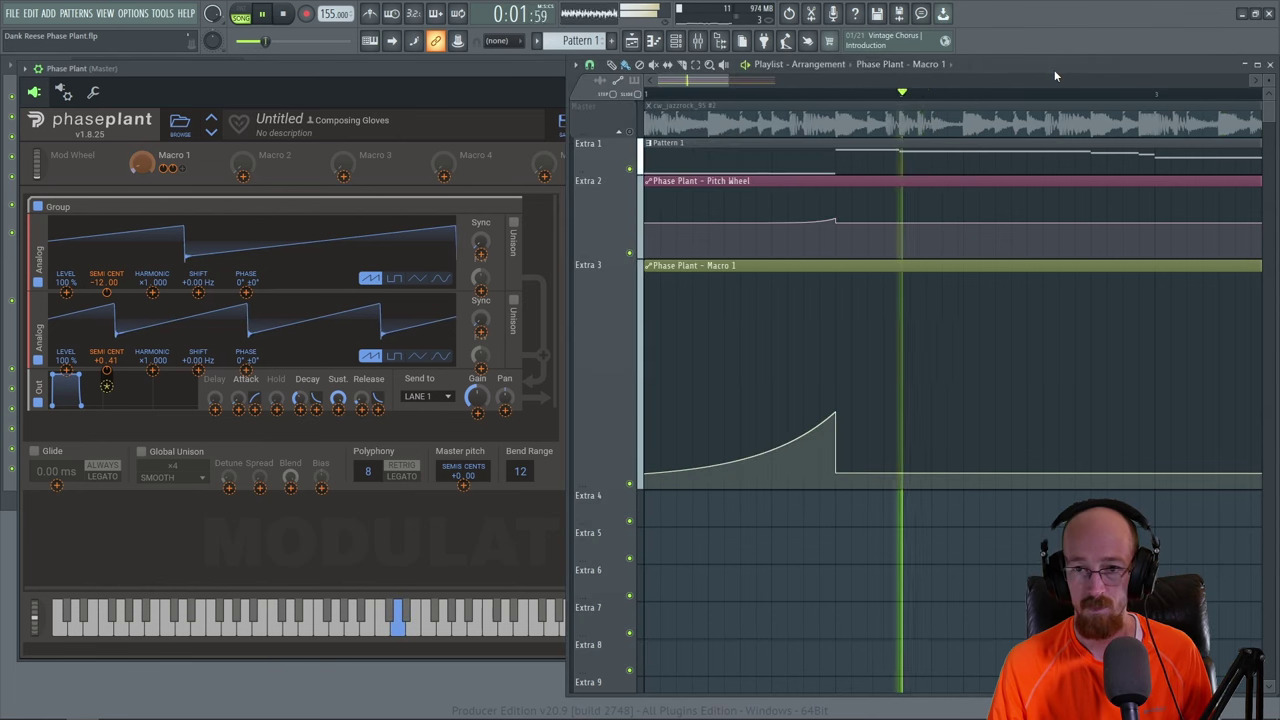
key("space")
scroll(1103, 297, "down", 3)
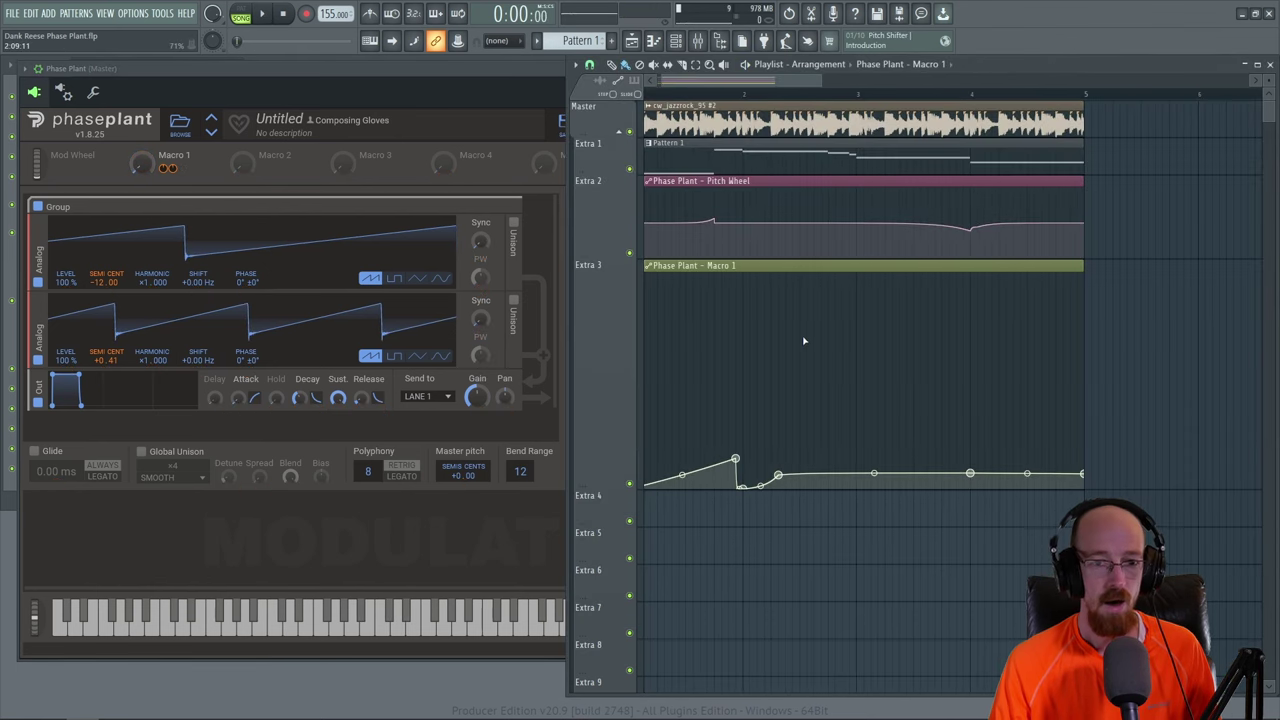
key("space")
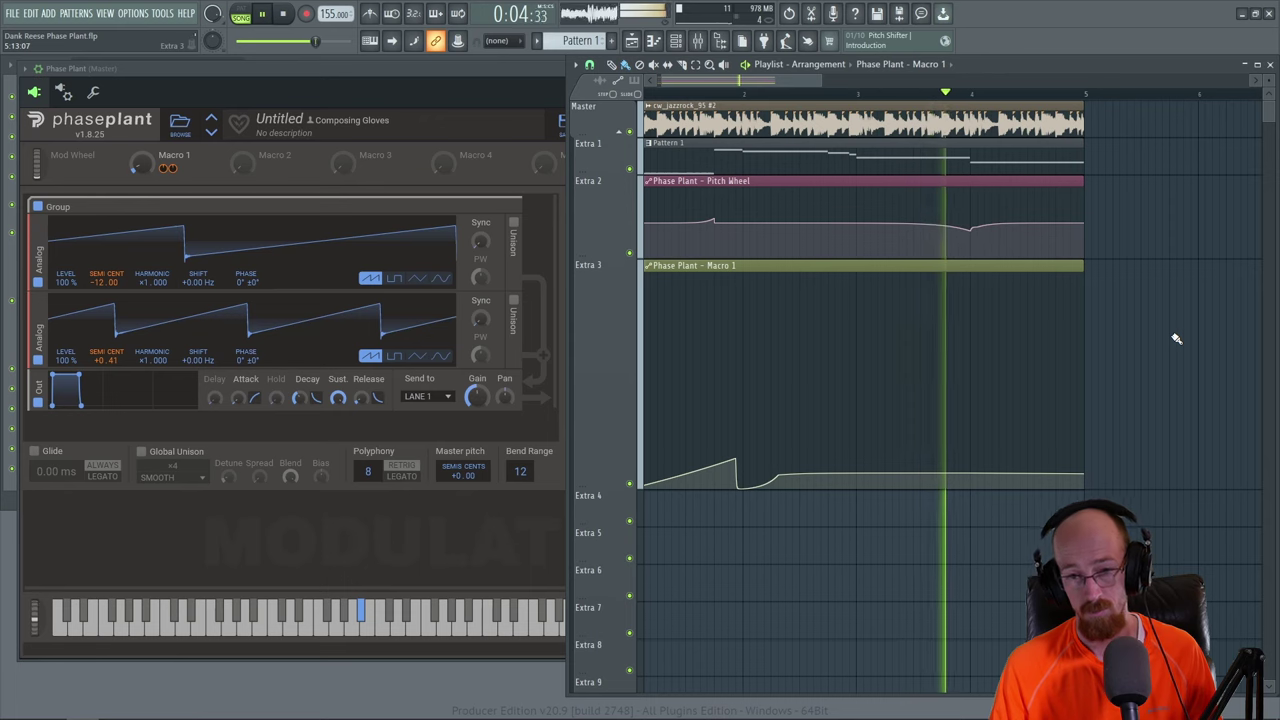
key("space")
mouse_move(861, 389)
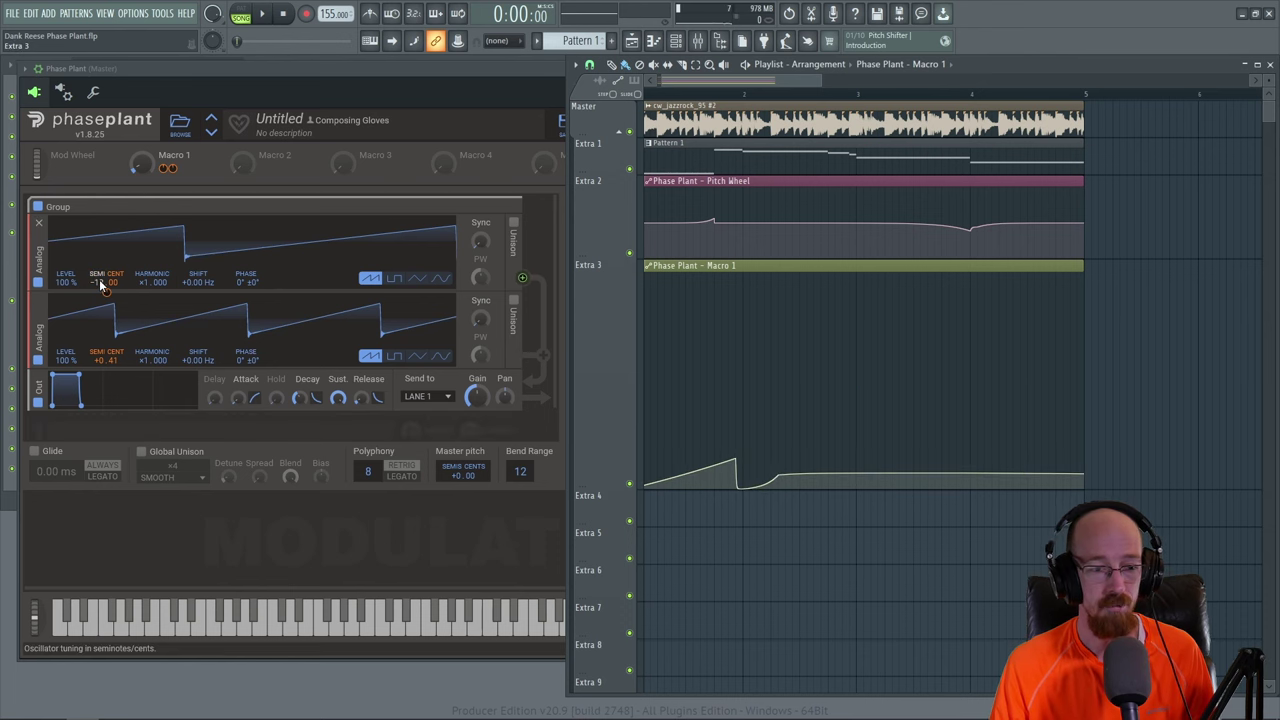
- Raise oscillator 1's pitch from -12.00 to +0.00 semitones and play the Reese bass to hear it
left_click_drag(100, 281, 100, 248)
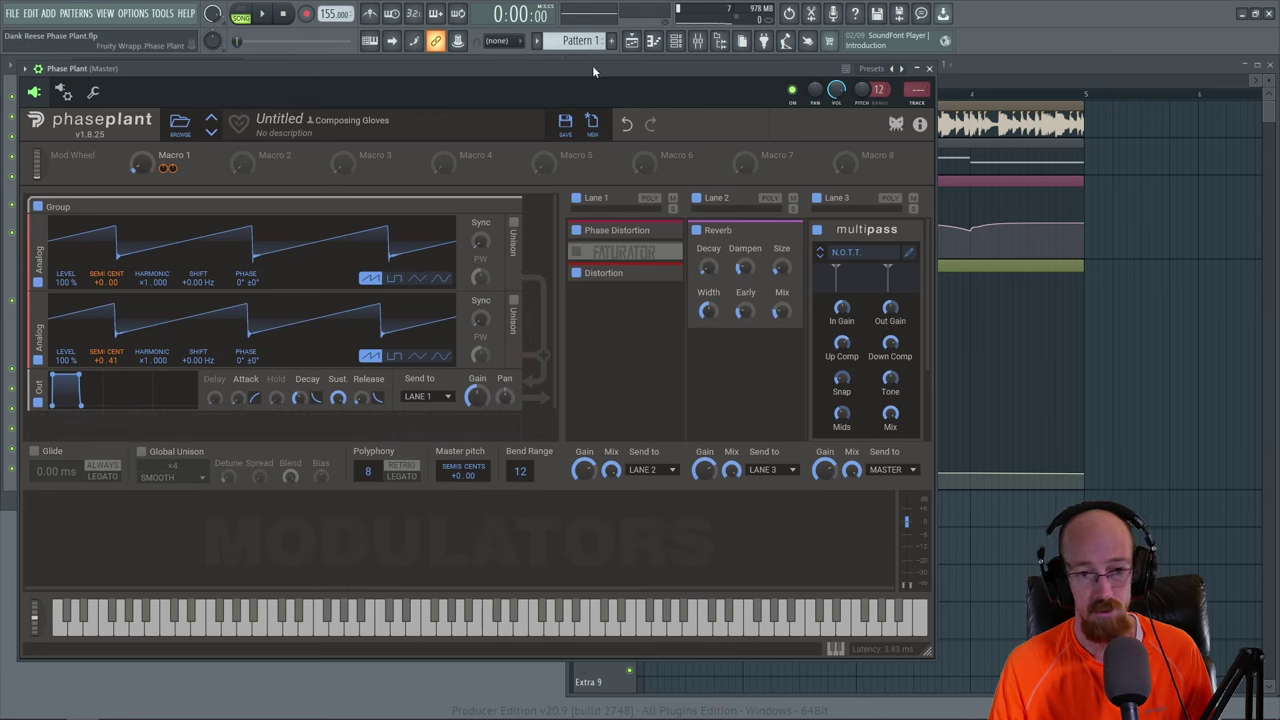
key("space")
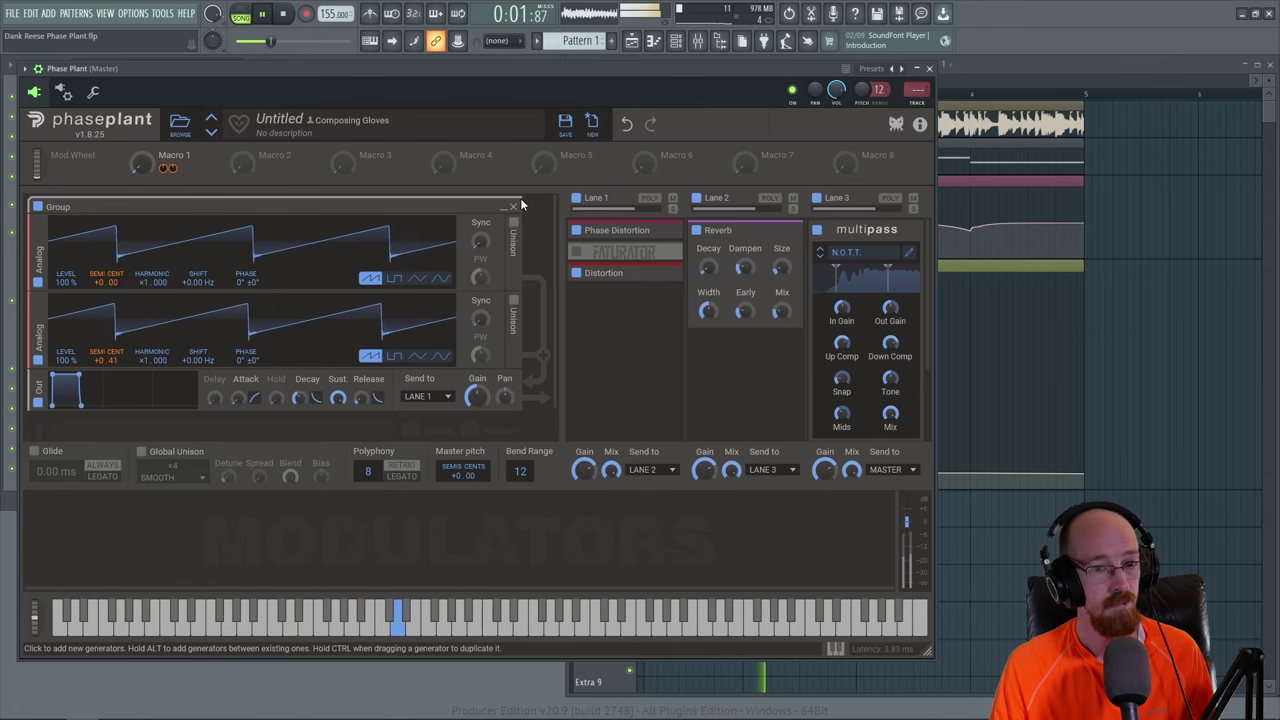
key("space")
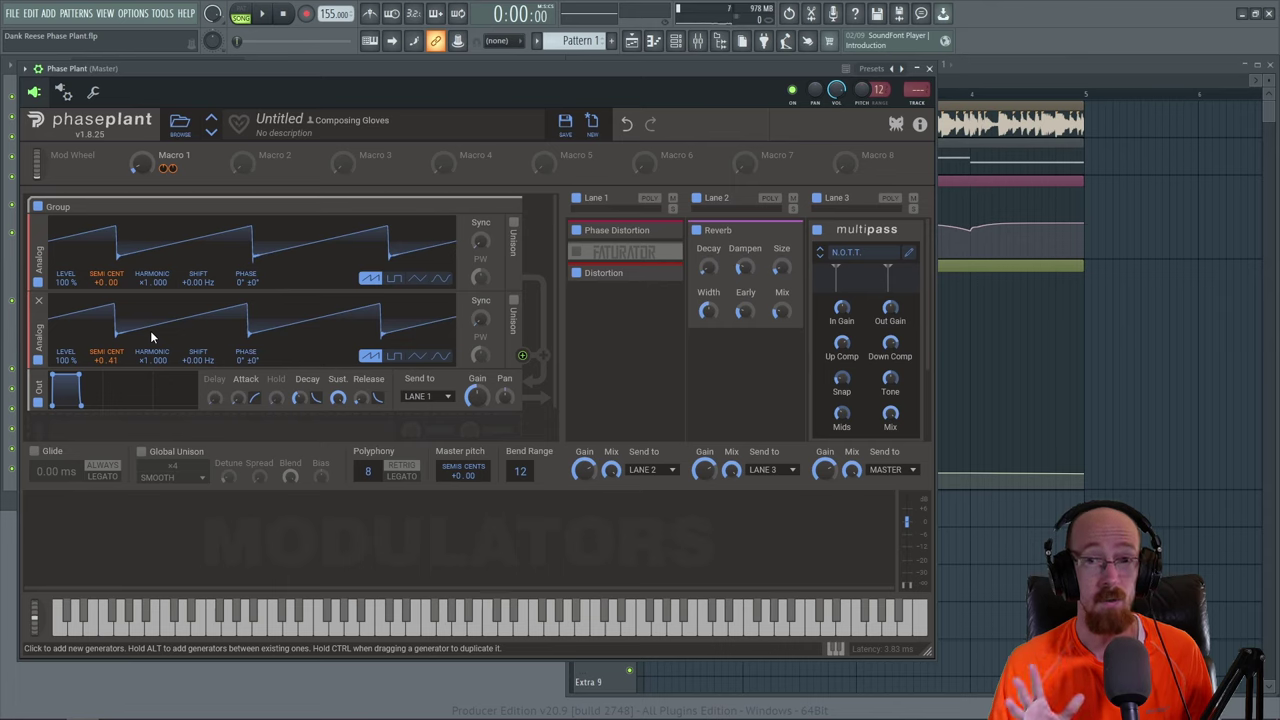
key("space")
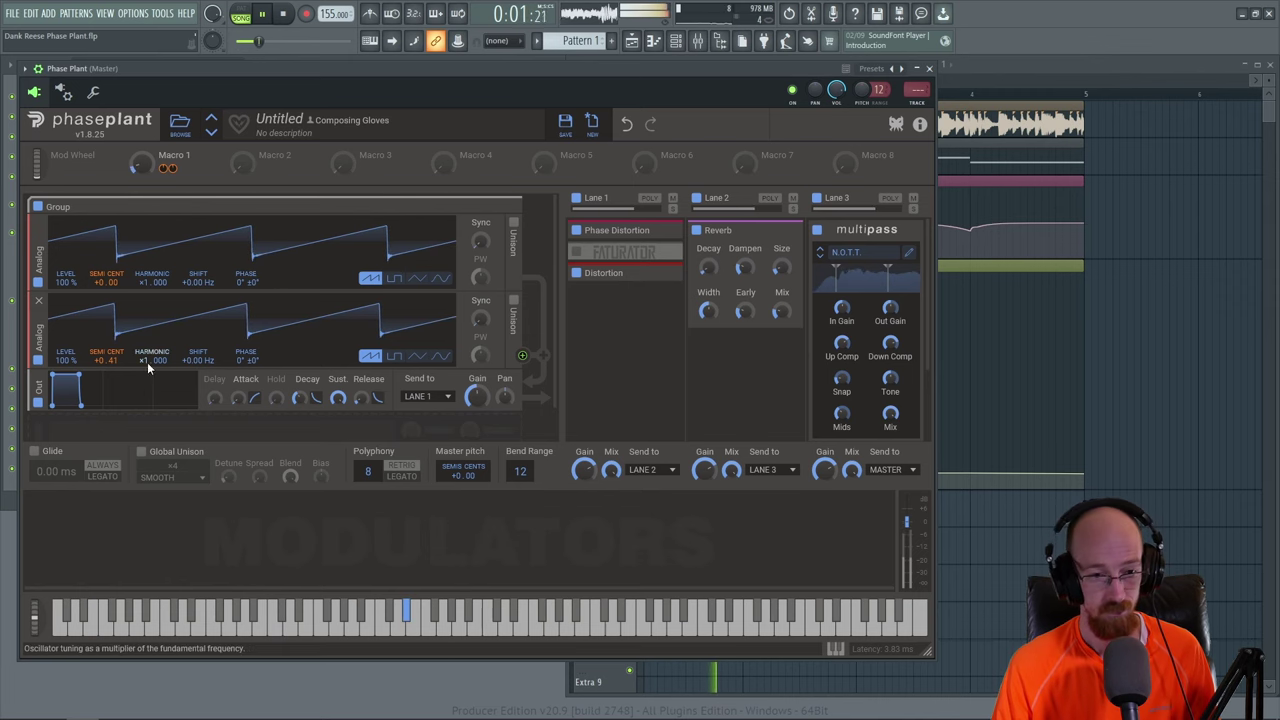
left_click(417, 356)
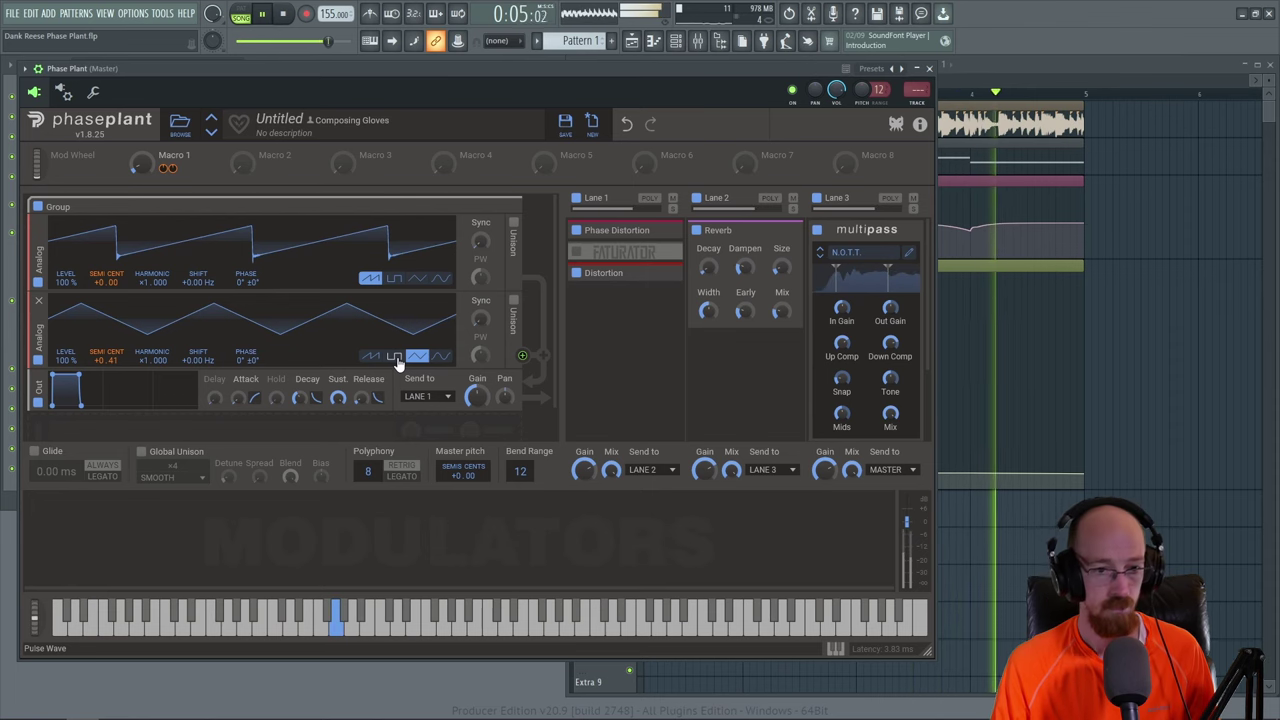
left_click(396, 358)
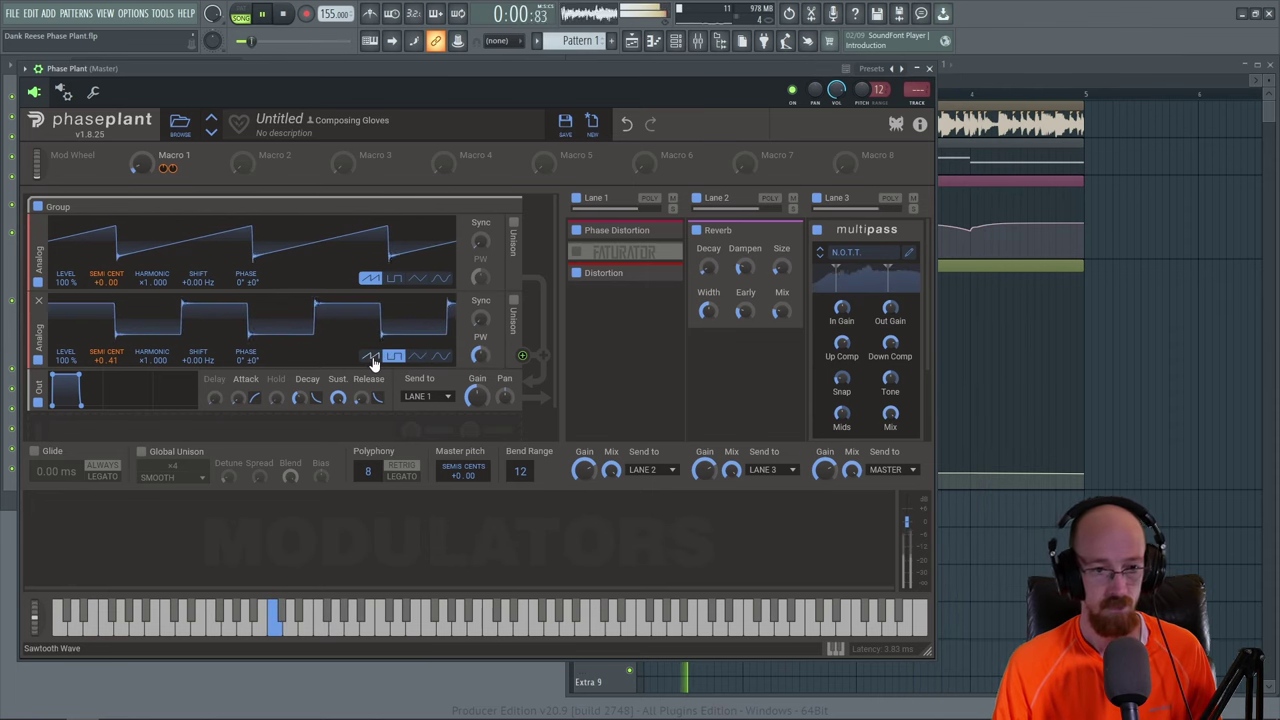
left_click(371, 358)
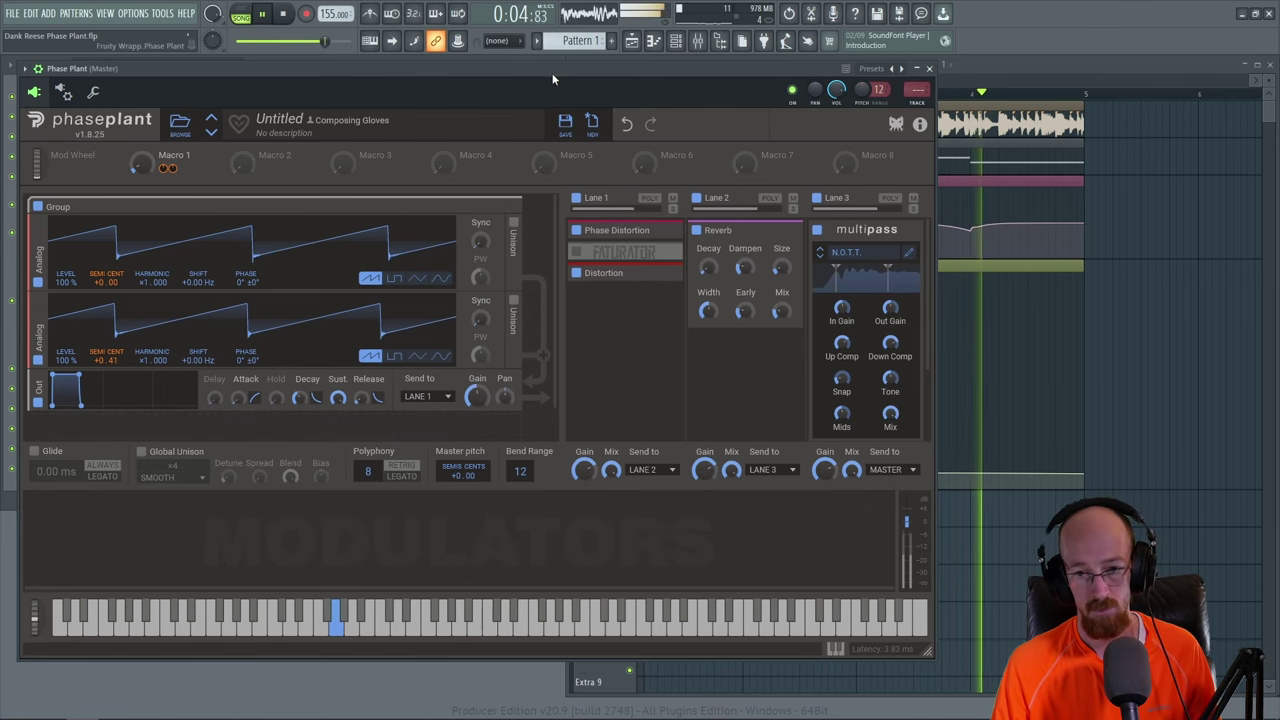
left_click(441, 357)
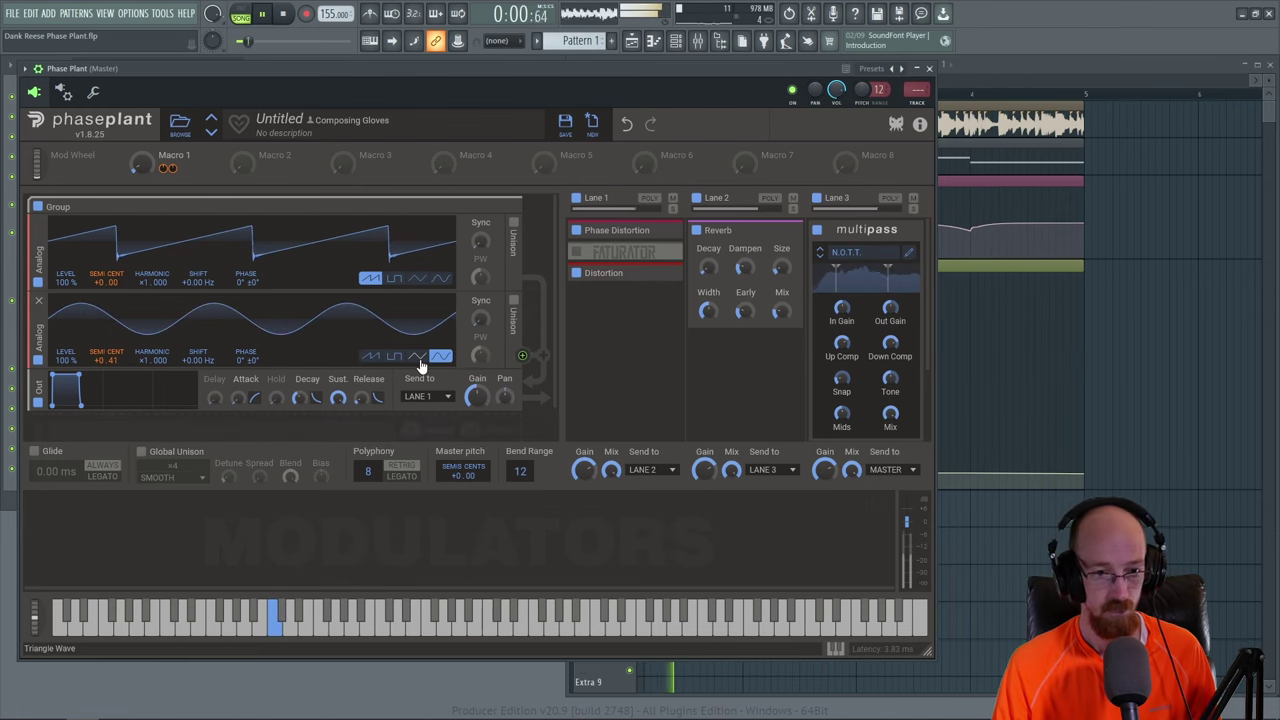
left_click(416, 357)
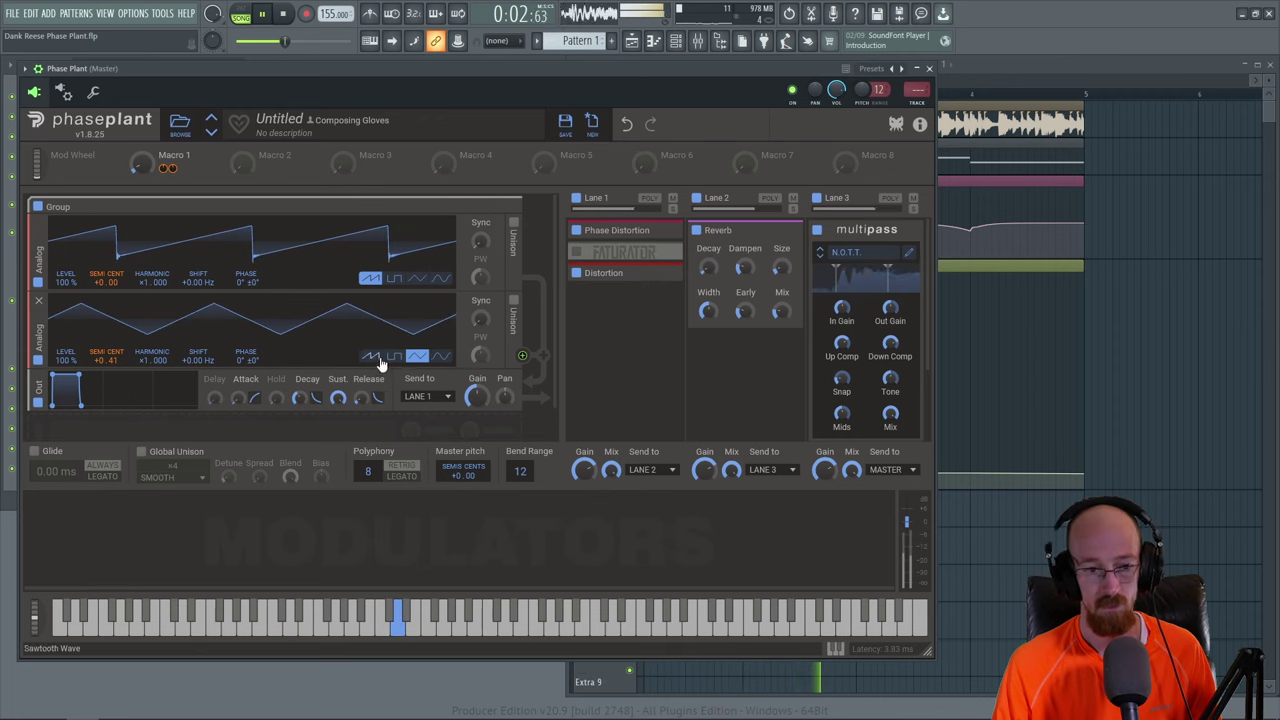
left_click(371, 357)
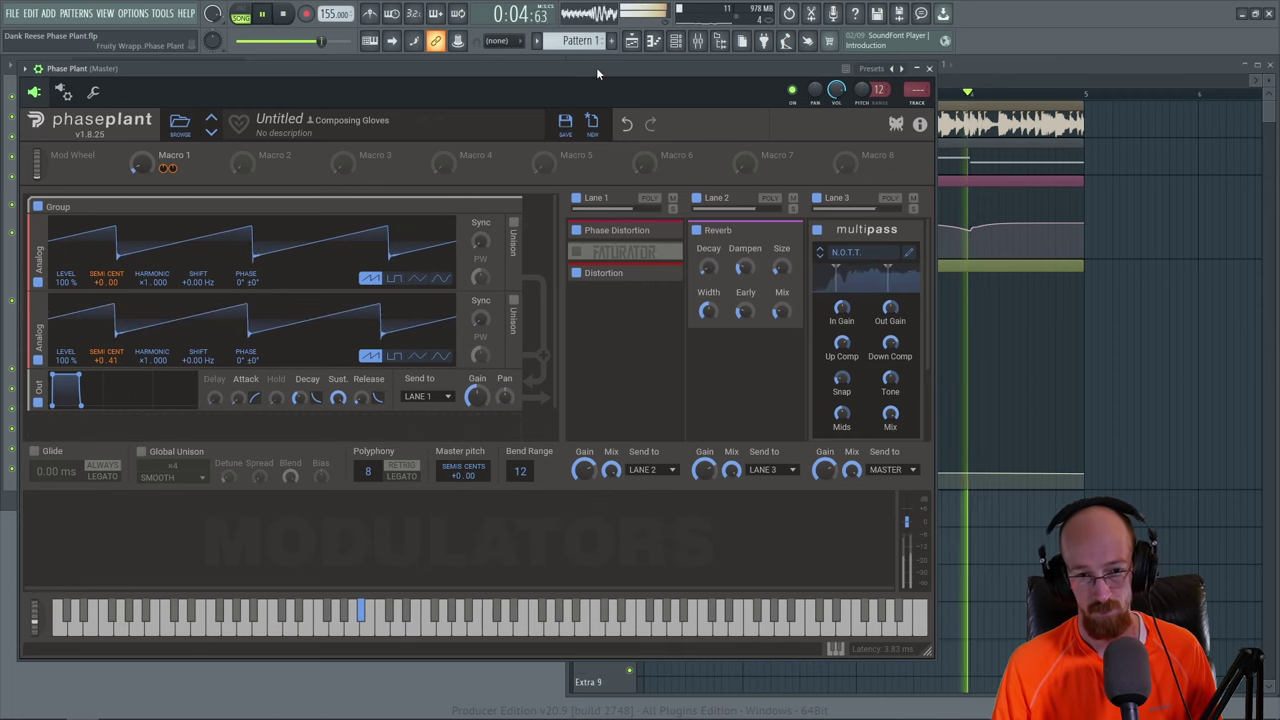
key("space")
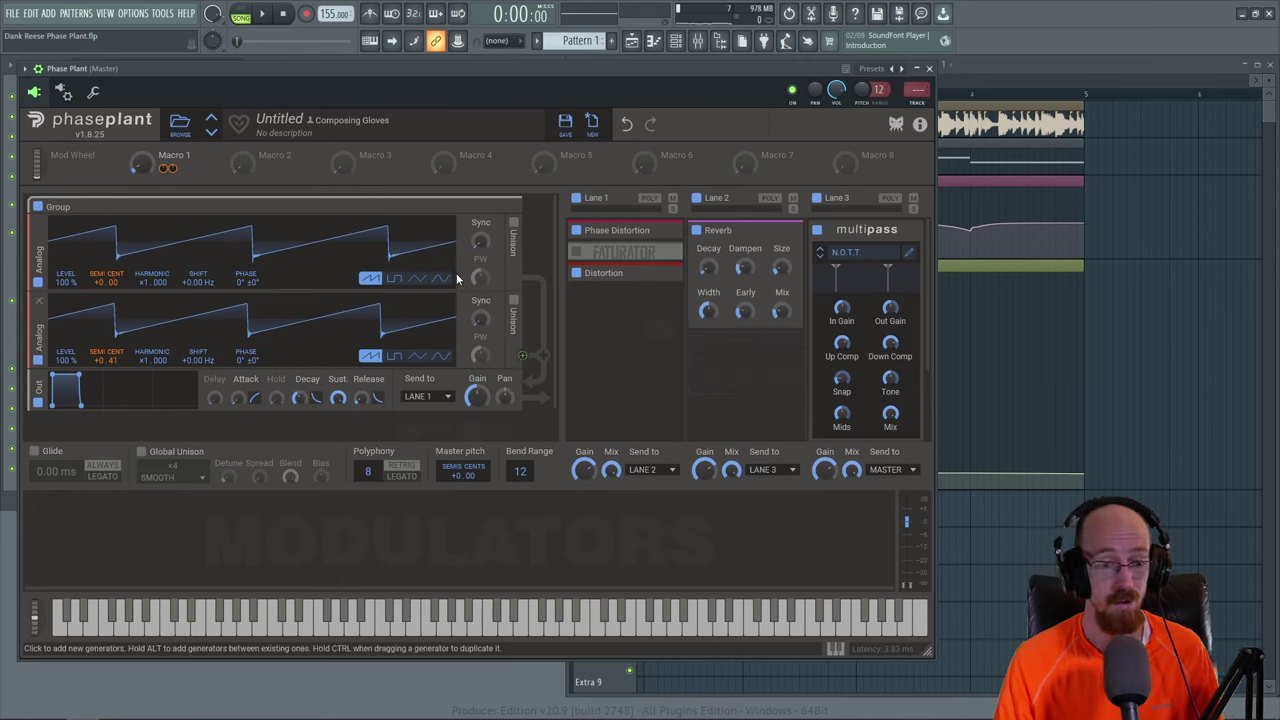
scroll(456, 273, "down", 1)
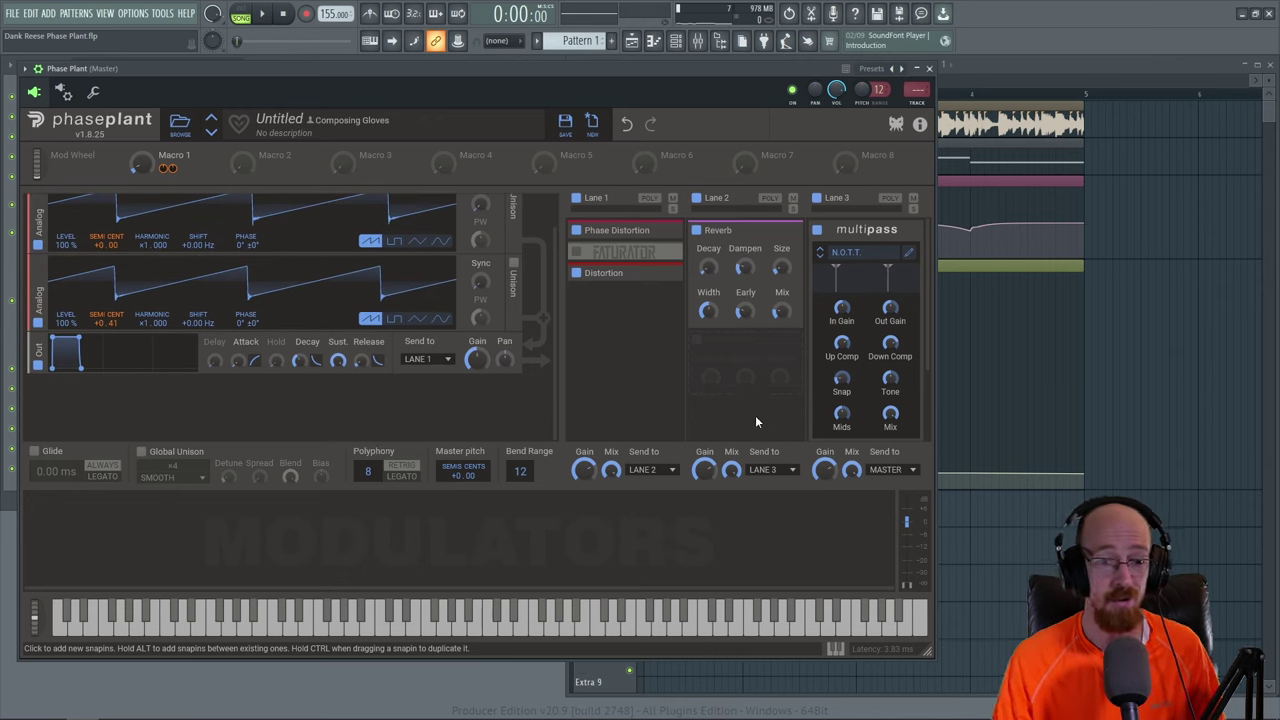